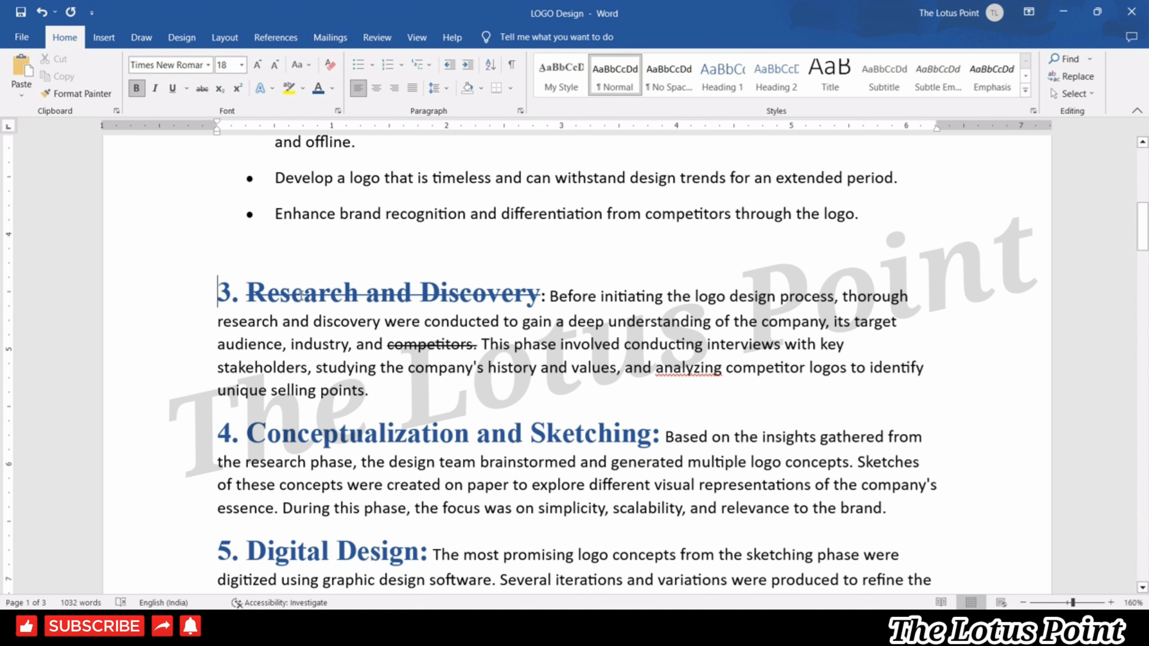
- Enlarge the words "Before initiating" in section 3 in repeated increments up to font size 100
click(257, 64)
click(257, 66)
drag(549, 296, 661, 297)
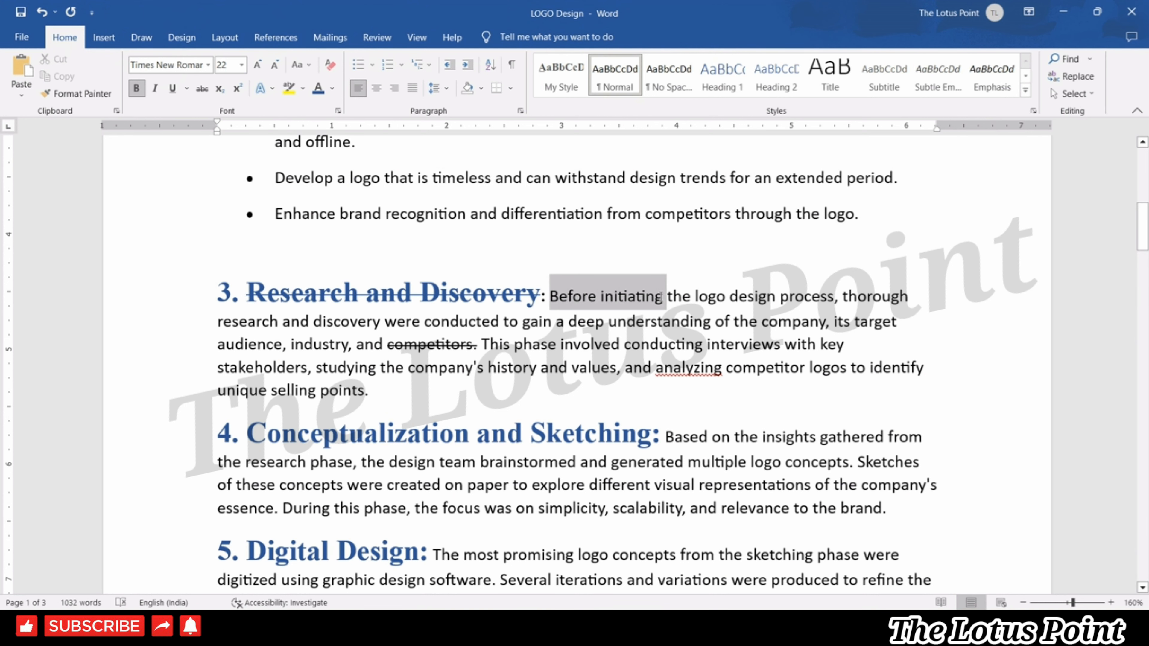
click(258, 65)
click(257, 65)
click(257, 65)
click(258, 66)
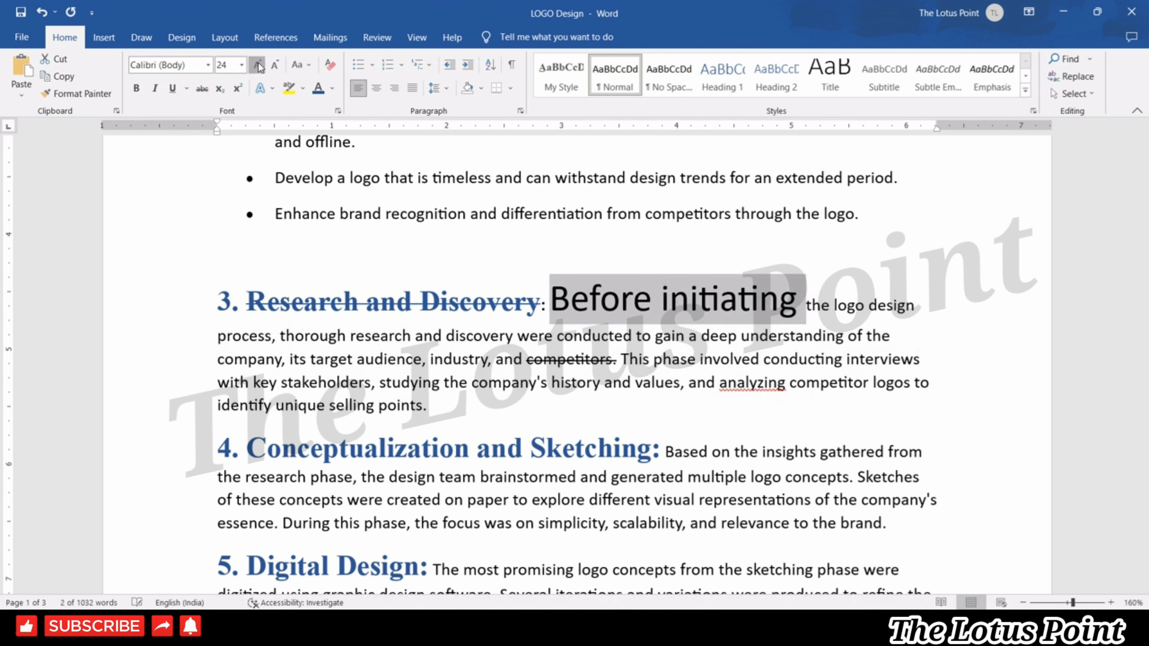
click(257, 66)
click(257, 65)
click(257, 66)
click(257, 66)
click(257, 65)
click(258, 66)
click(257, 65)
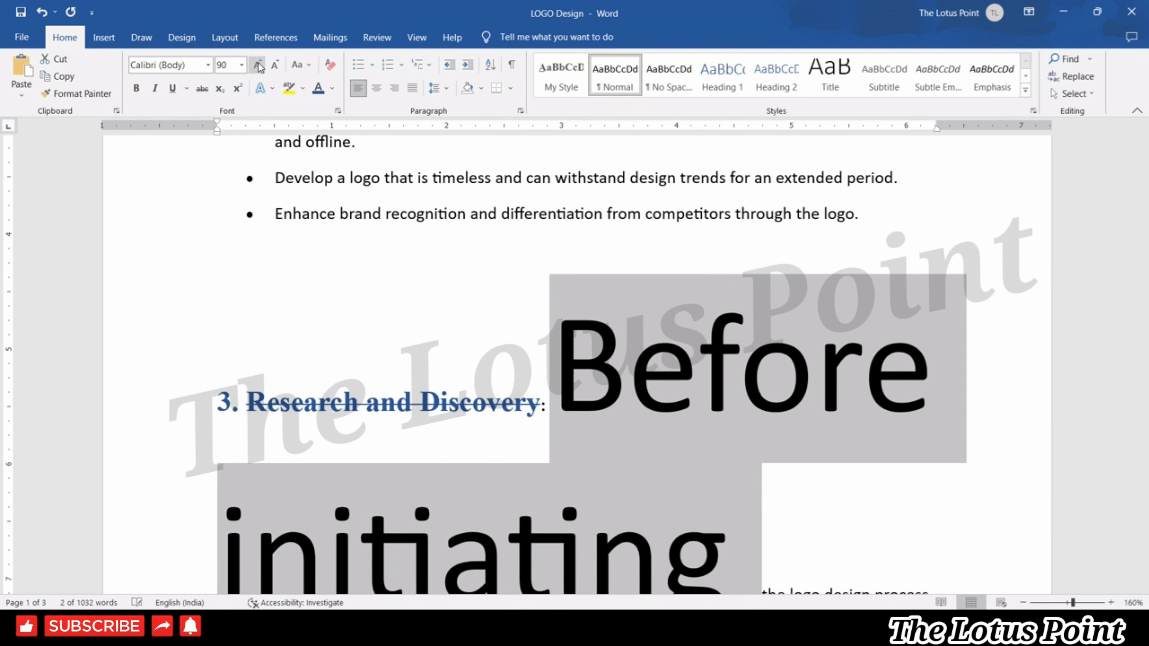
click(258, 66)
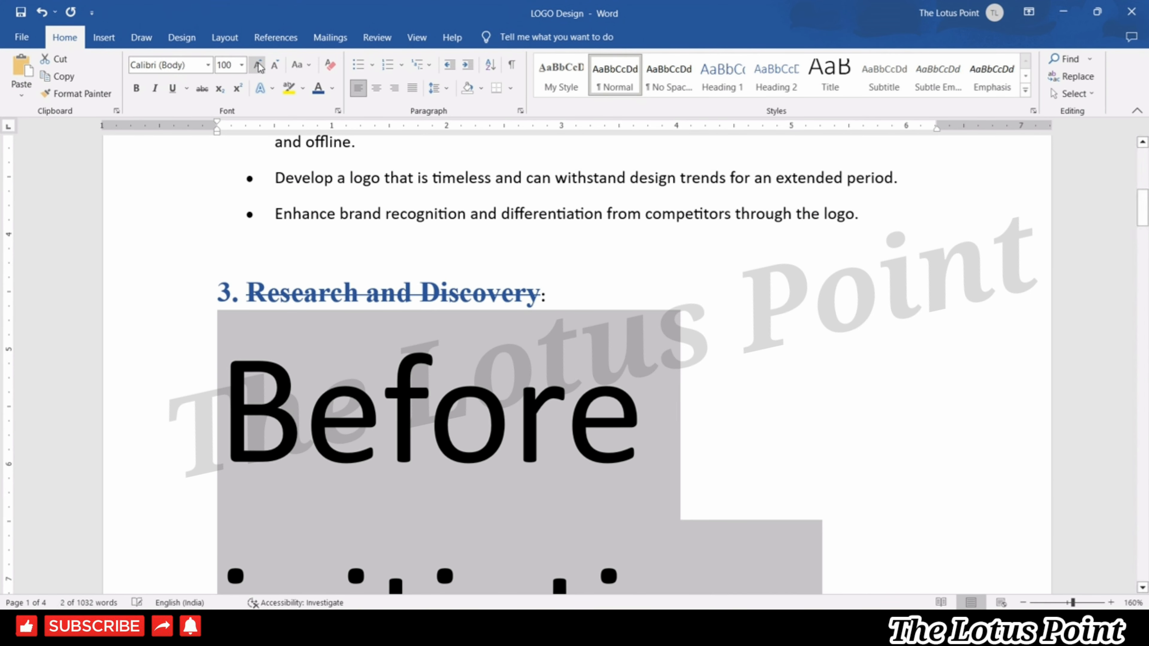
- Undo the repeated font size increases on "Before initiating"
key(ctrl+z)
key(ctrl+z)
key(ctrl+z)
key(ctrl+z)
key(ctrl+z)
key(ctrl+z)
key(ctrl+z)
key(ctrl+z)
key(ctrl+z)
key(ctrl+z)
key(ctrl+z)
key(ctrl+z)
key(ctrl+z)
key(ctrl+z)
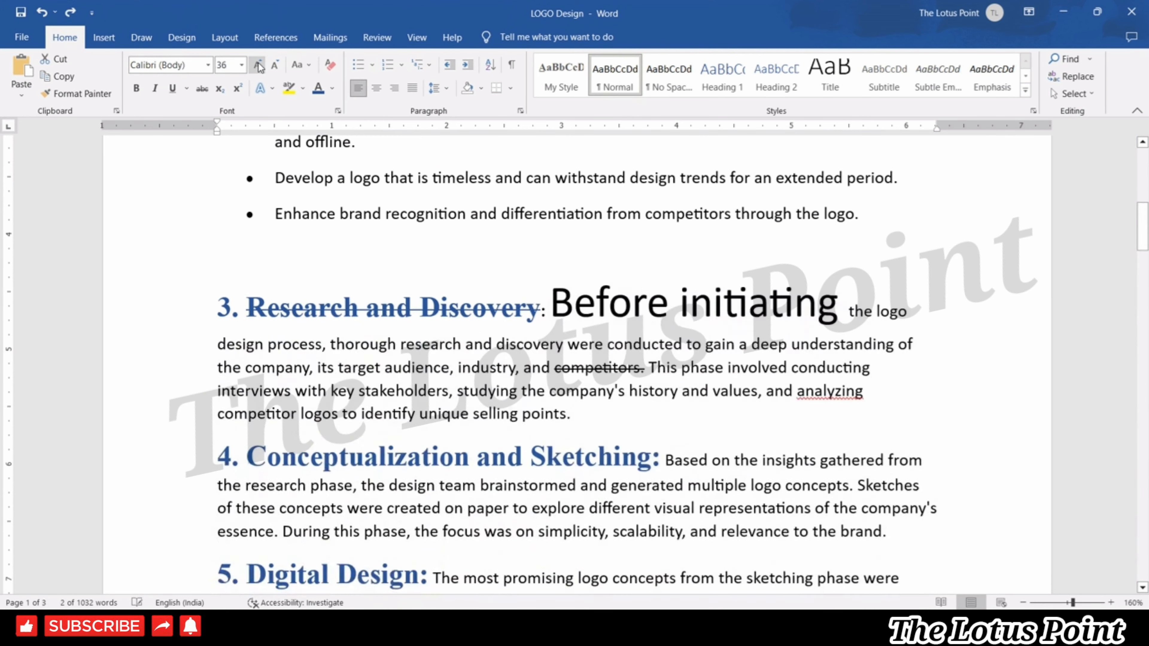
- Shrink the words "Before initiating" in section 3 in repeated increments down to font size 1
click(273, 65)
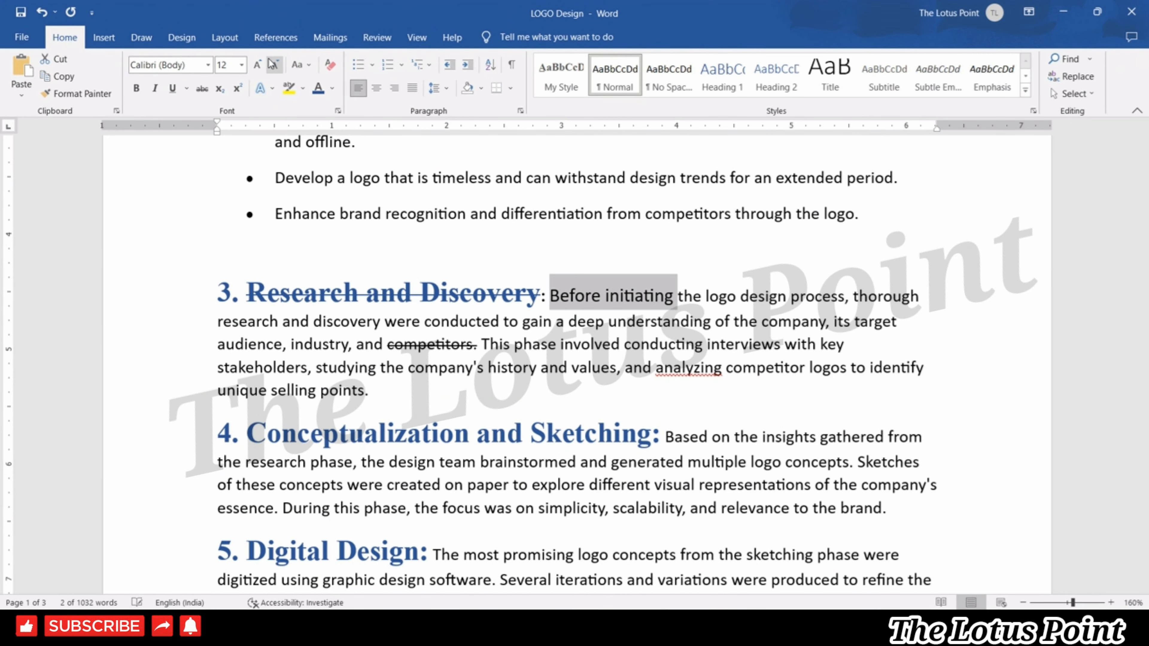
click(273, 64)
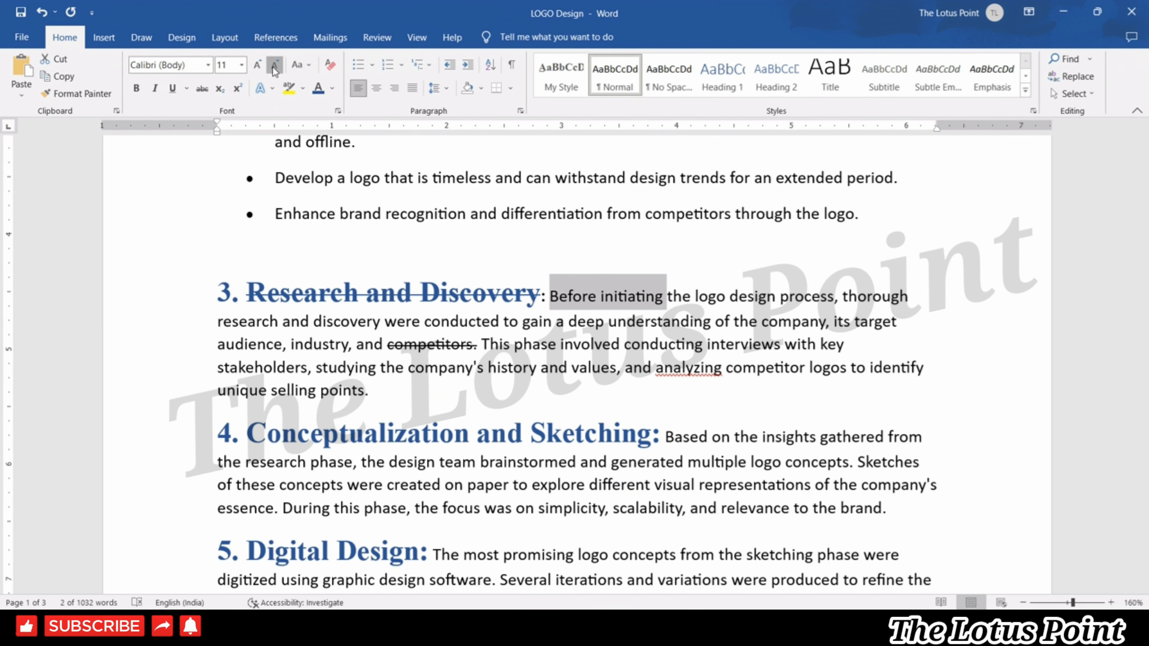
click(273, 66)
click(273, 66)
click(273, 66)
click(273, 66)
click(273, 66)
click(273, 65)
click(273, 65)
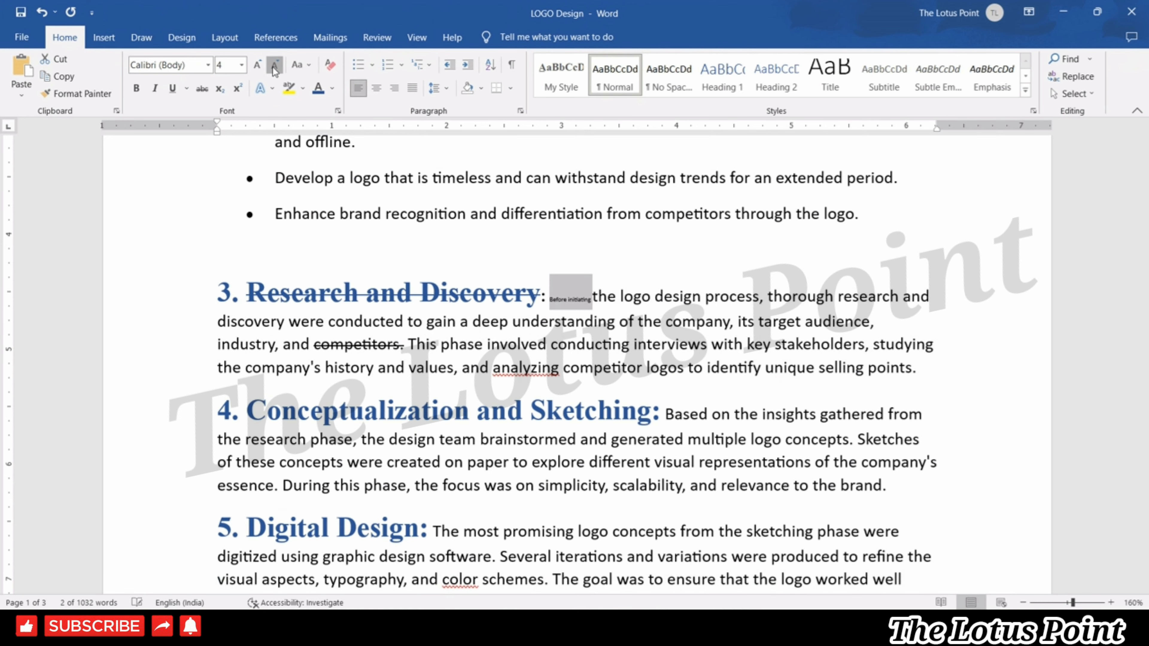
click(273, 65)
click(273, 65)
click(273, 66)
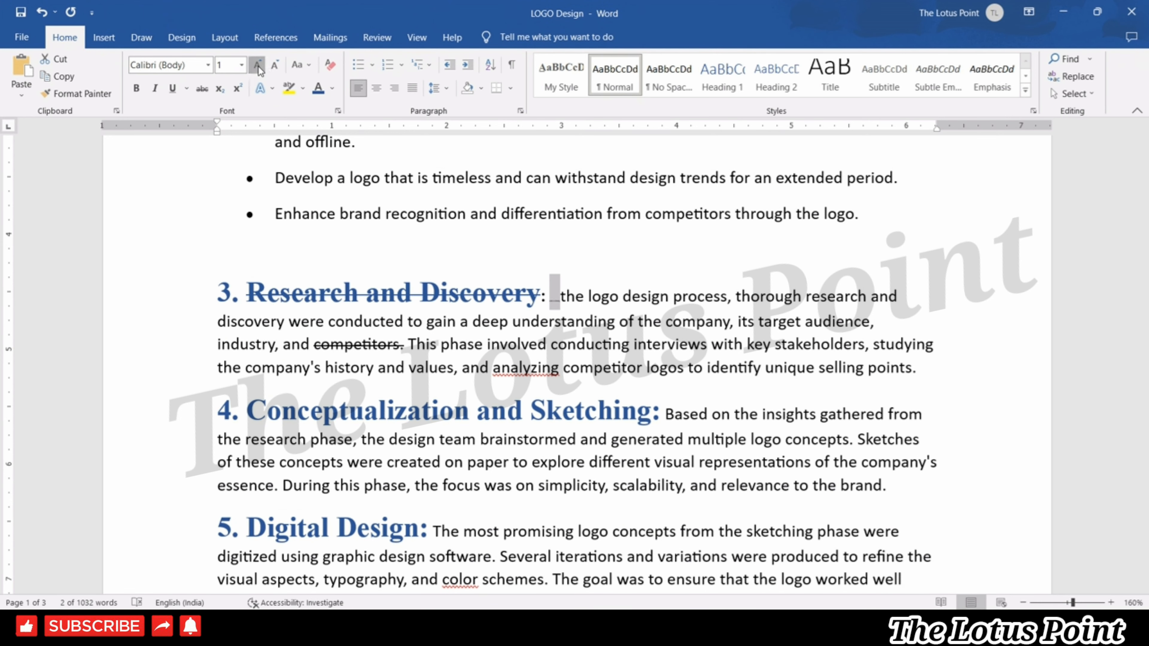
- Increase the font size of "Before initiating" in increments up to 12
click(258, 65)
click(257, 65)
click(258, 65)
click(258, 66)
click(257, 66)
click(258, 66)
click(258, 65)
click(258, 66)
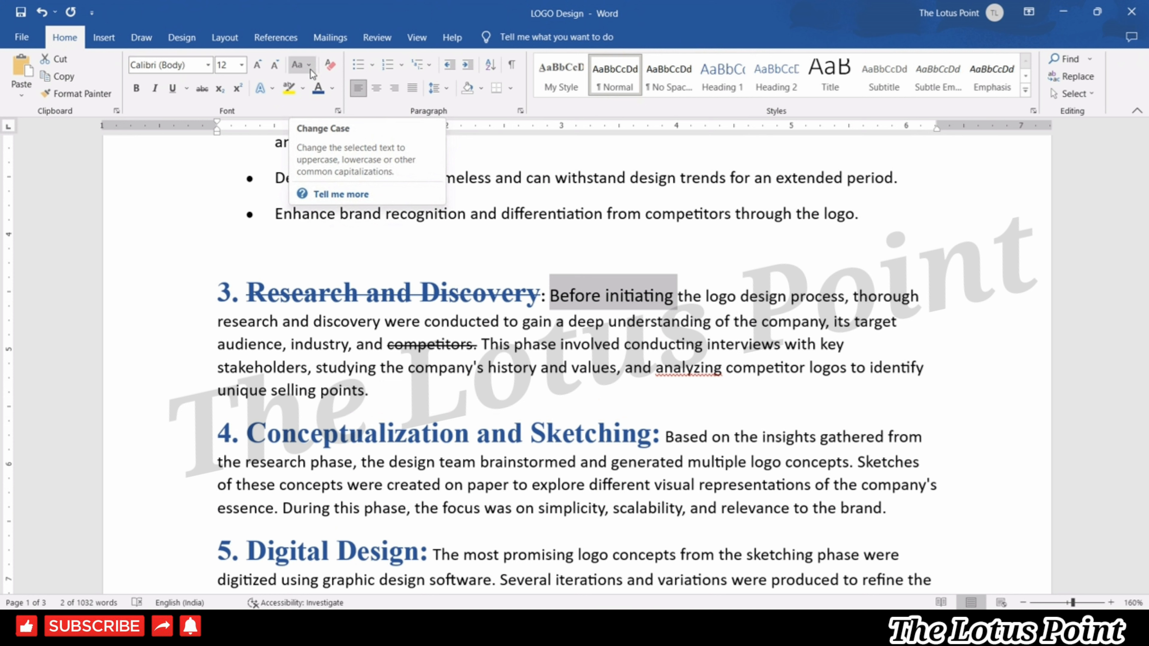
- Apply the UPPERCASE and Capitalize Each Word options in turn to "Before initiating" in section 3
click(310, 70)
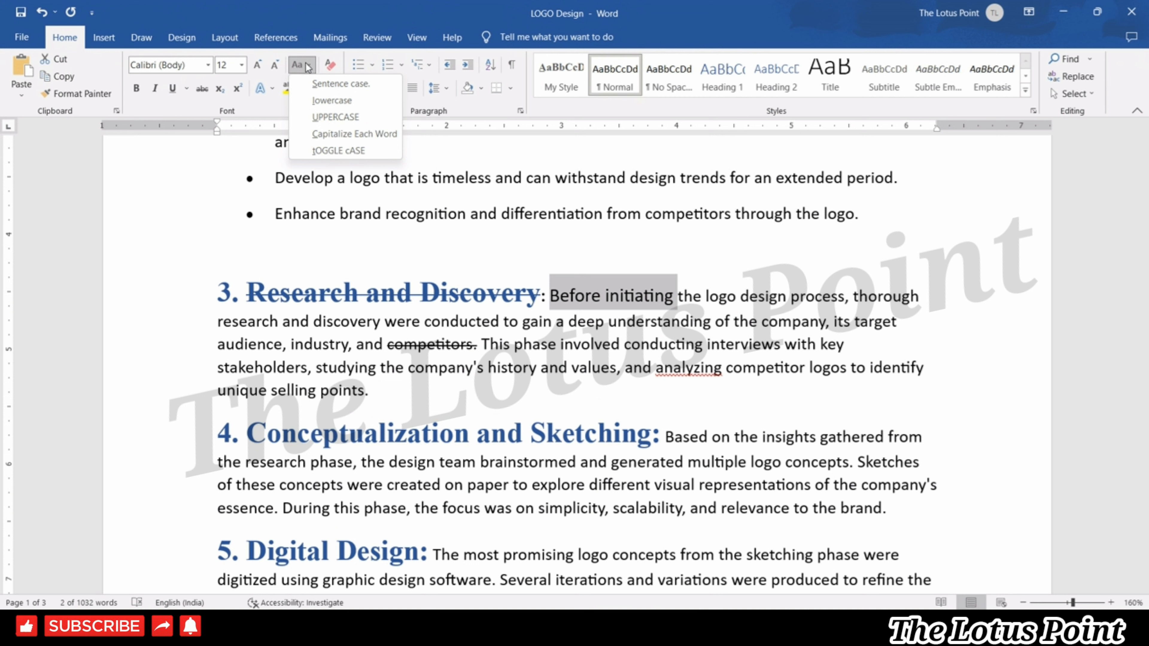
click(326, 119)
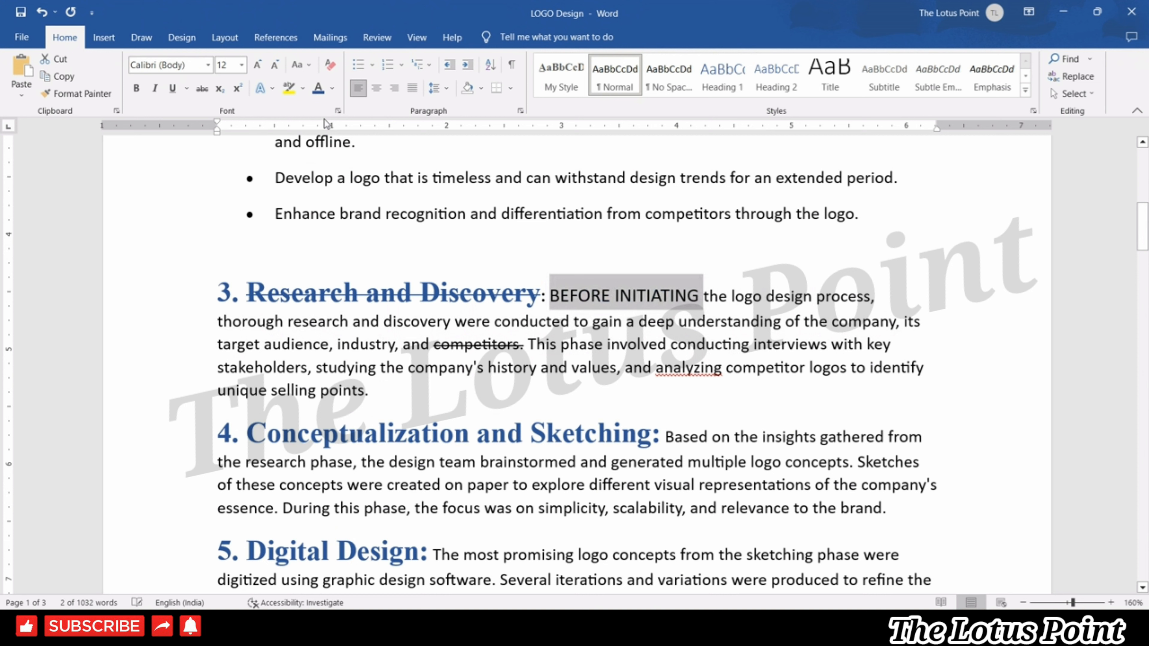
click(307, 67)
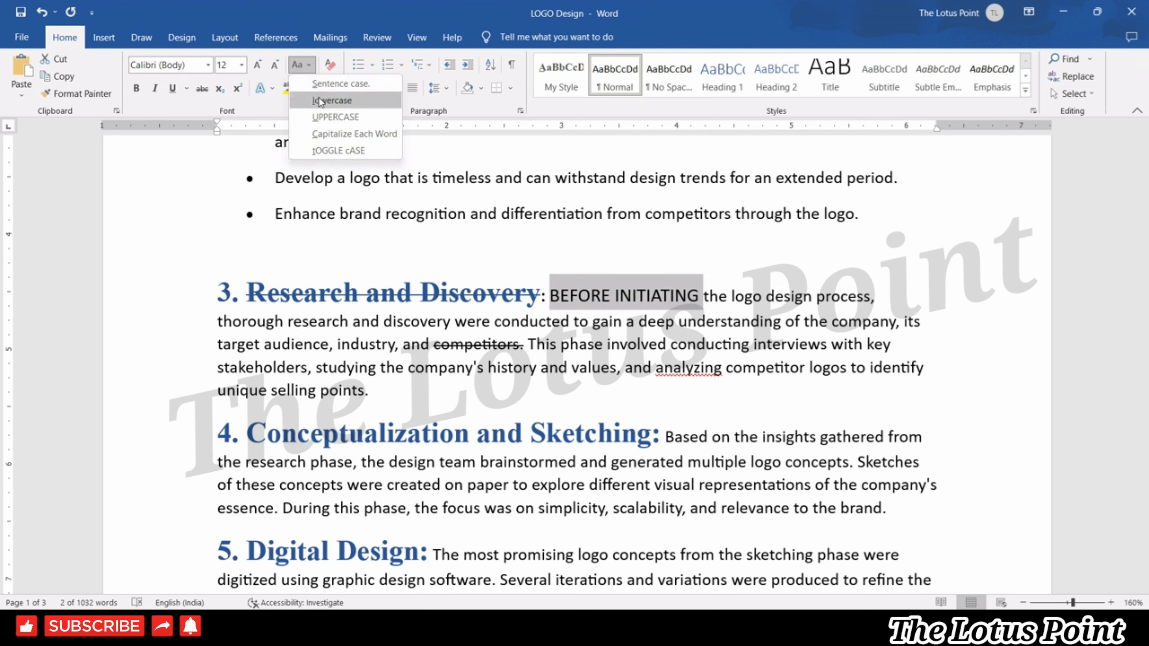
click(320, 133)
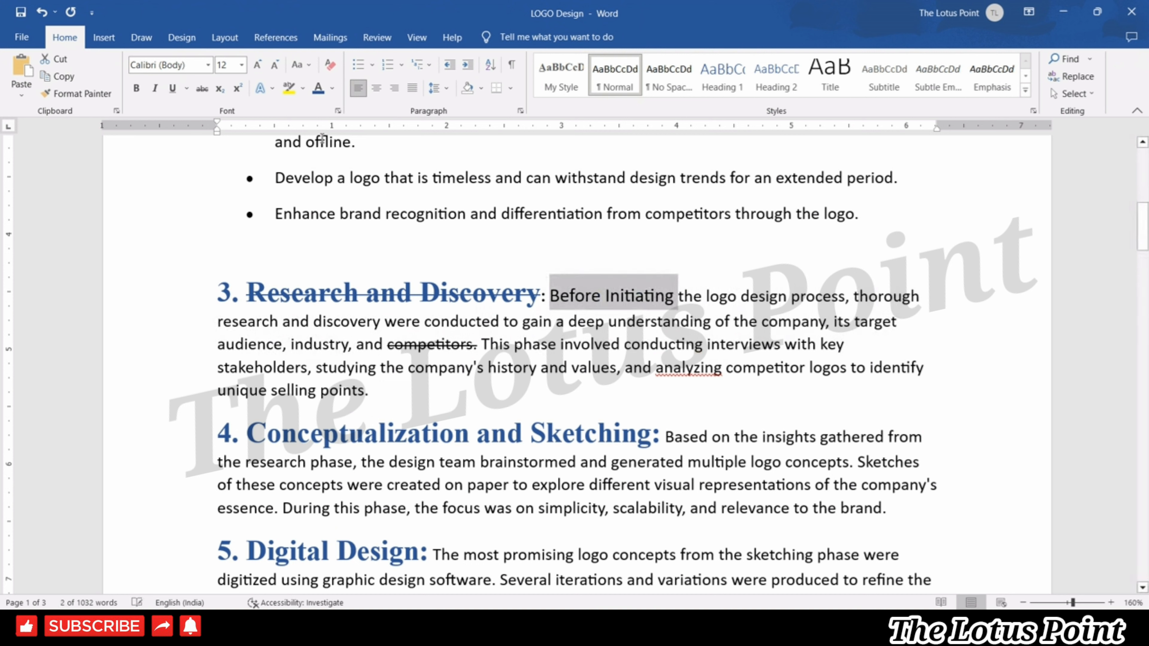
- Change "Before Initiating" in section 3 to lowercase and back to Capitalize Each Word
click(301, 65)
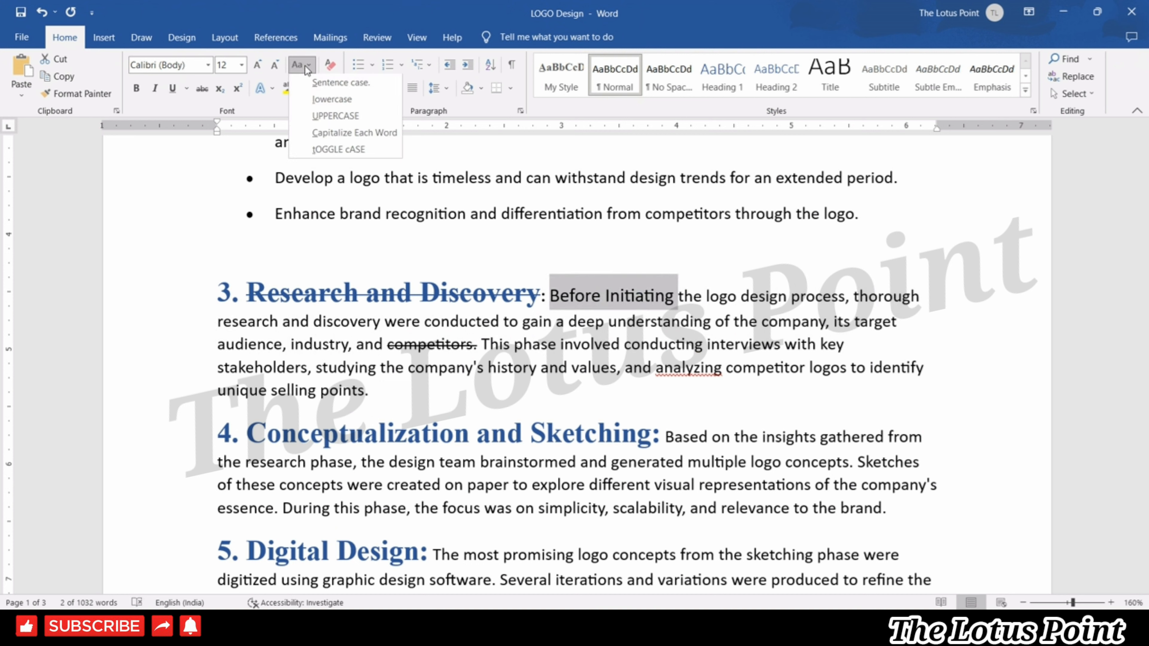
click(308, 85)
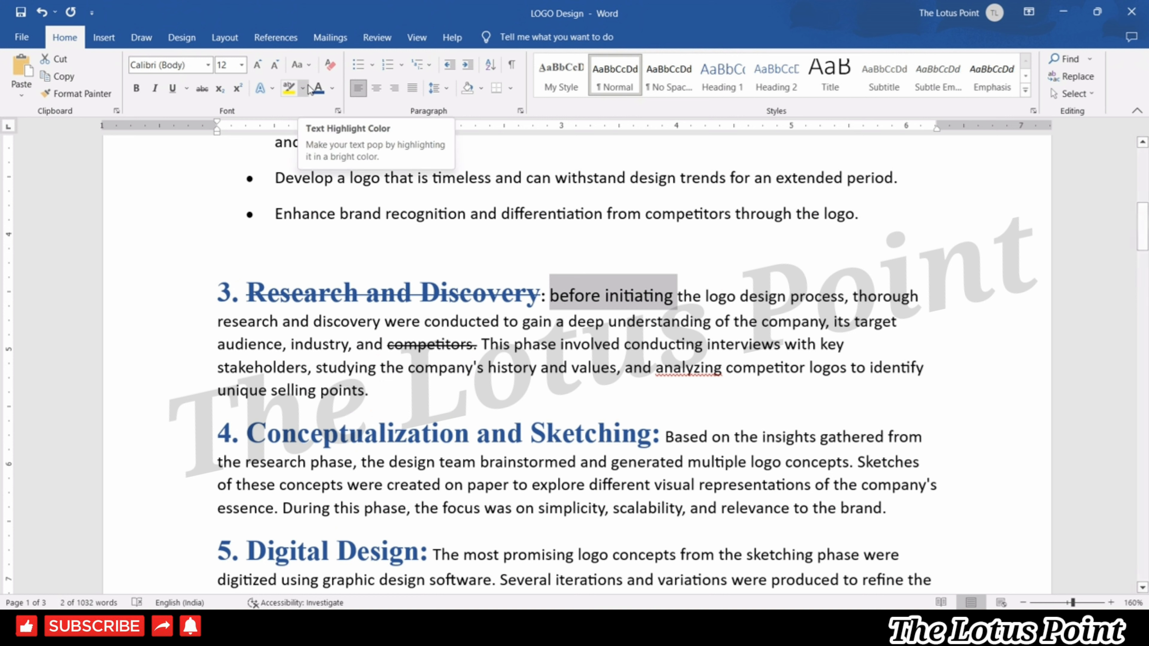
click(301, 65)
click(330, 126)
- Apply tOGGLE cASE to "Before Initiating" in section 3, followed by lowercase
click(307, 67)
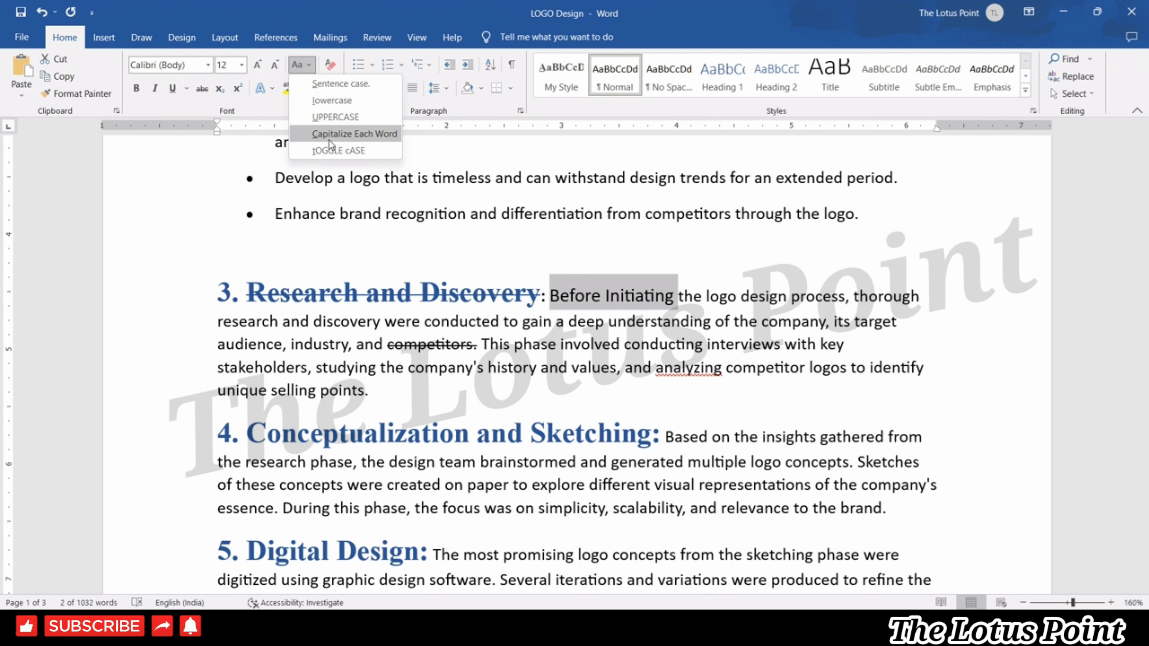
click(329, 148)
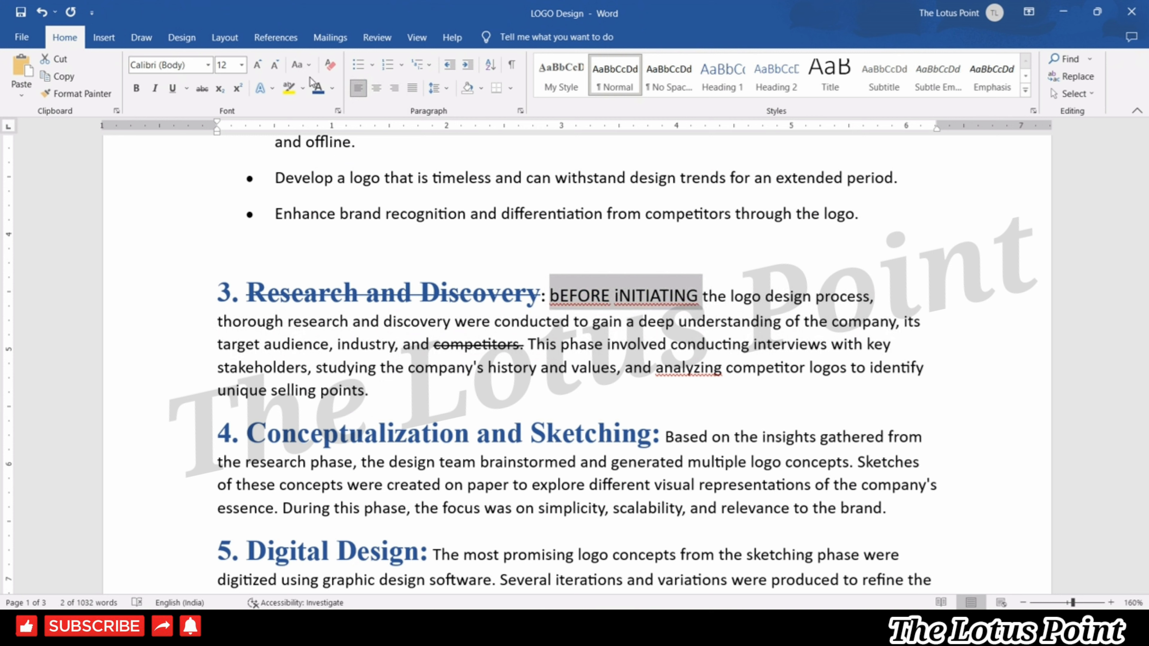
click(299, 64)
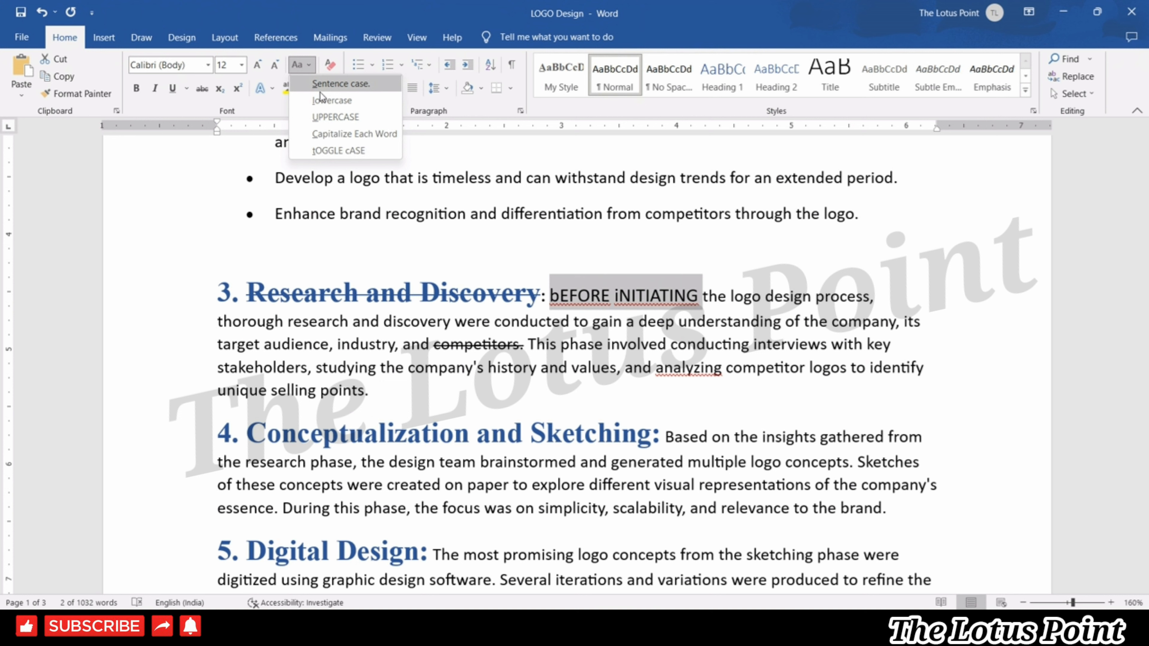
click(321, 100)
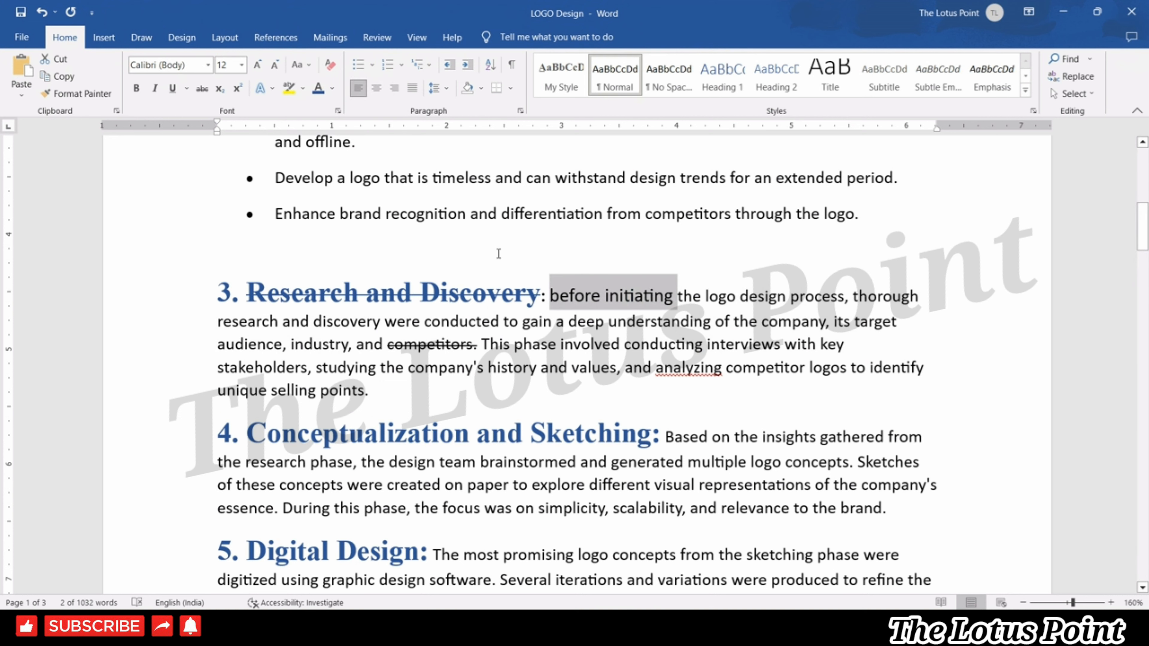
- Change the case of "before initiating" in section 3 to Capitalize Each Word and deselect it
click(302, 65)
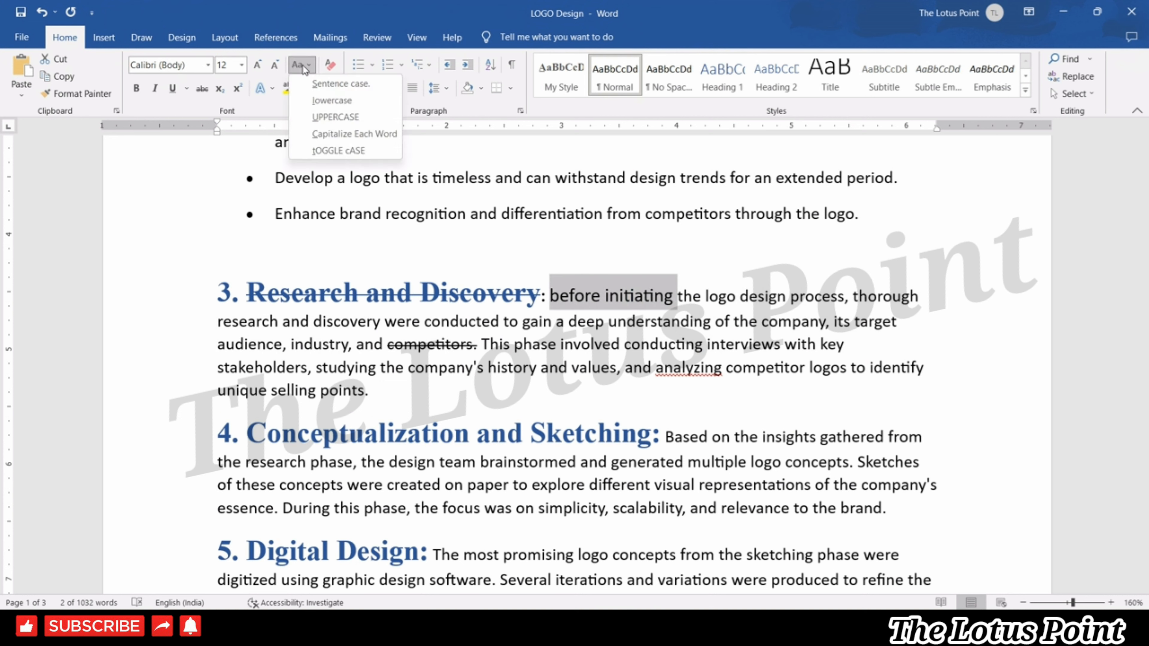
click(324, 136)
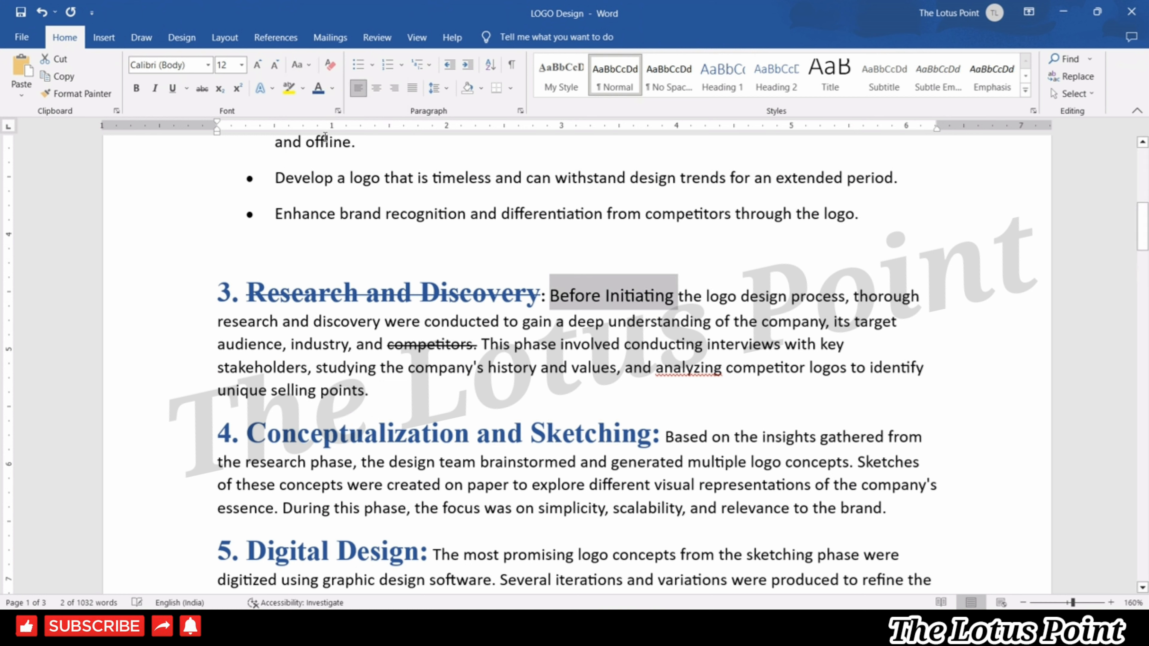
click(641, 349)
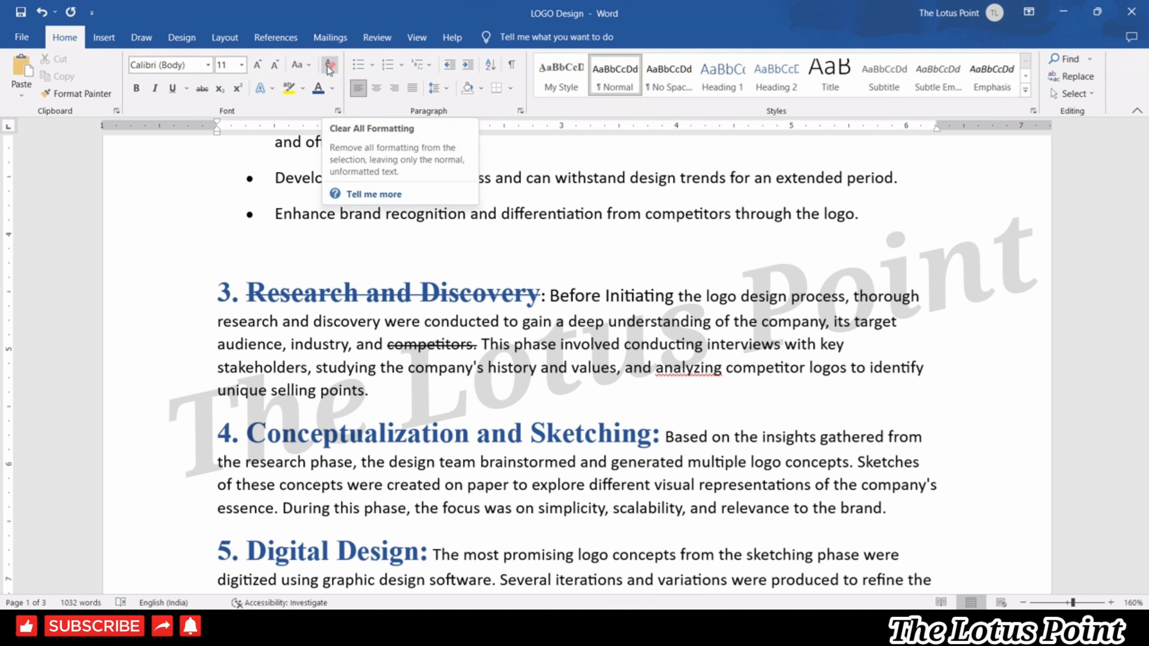
- Clear all formatting from "and competitors. This" in the section 3 paragraph
drag(550, 296, 665, 353)
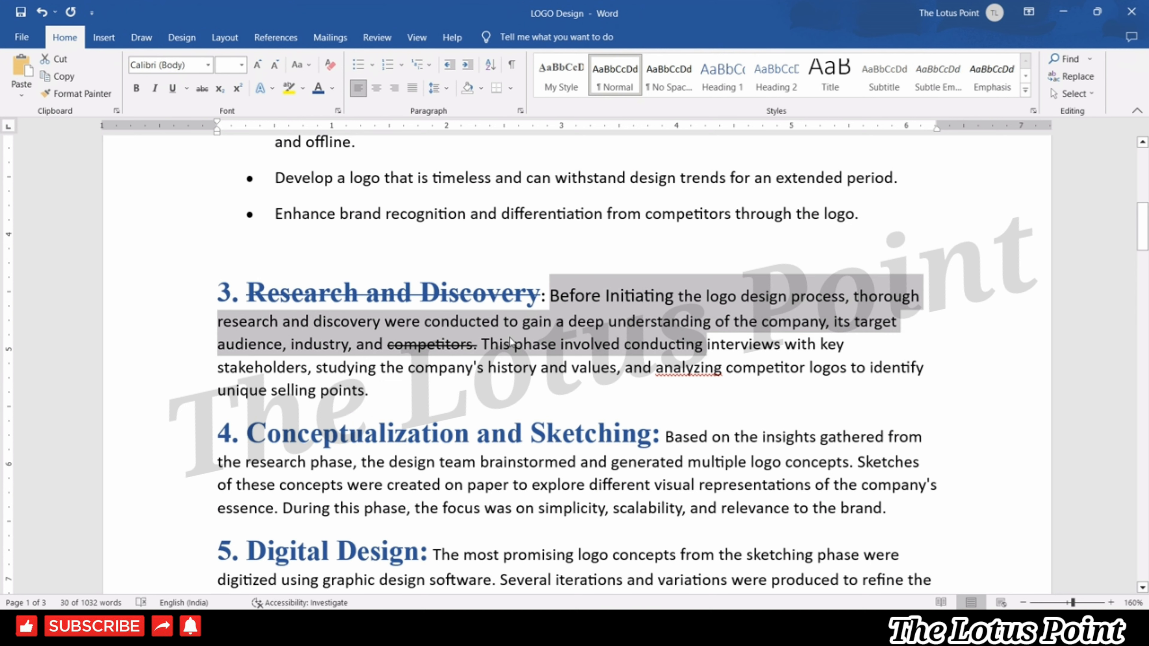
drag(511, 343, 357, 345)
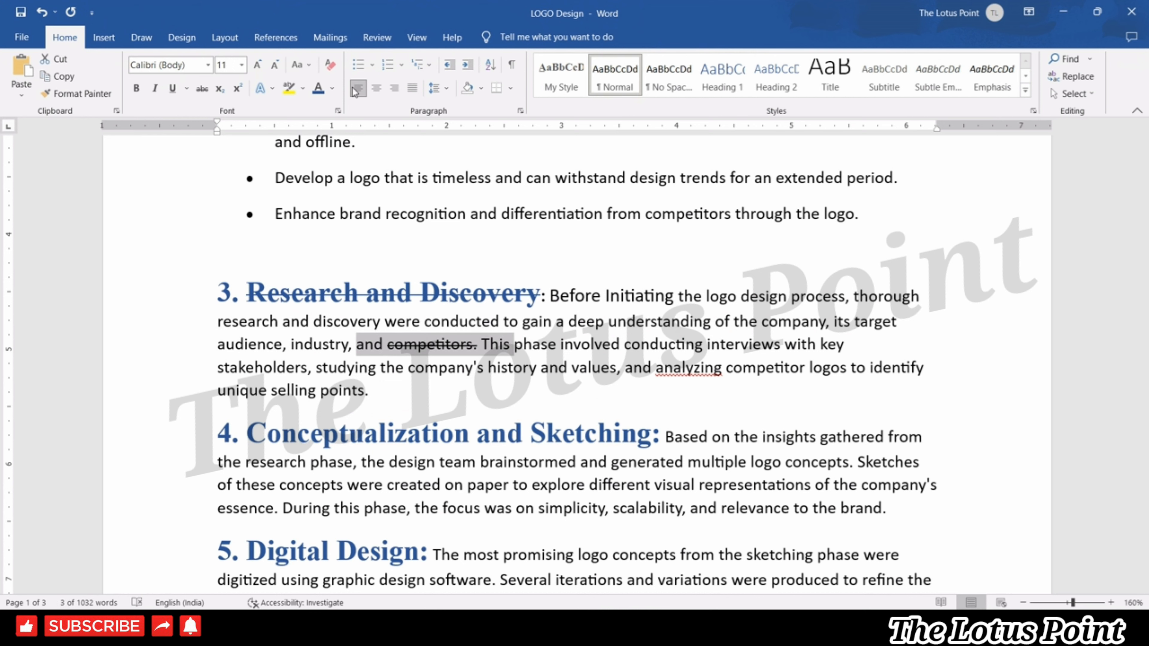
click(330, 67)
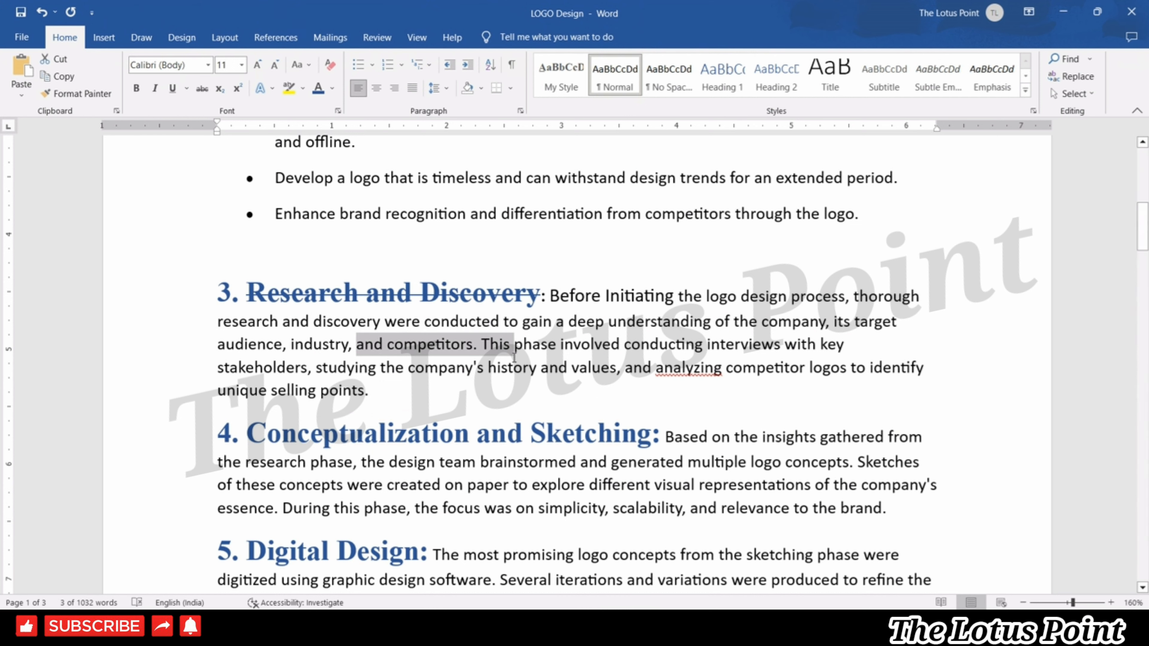
- Clear all formatting from the "3. Research and Discovery:" heading and the word "Before" following it
click(569, 295)
drag(412, 280, 199, 283)
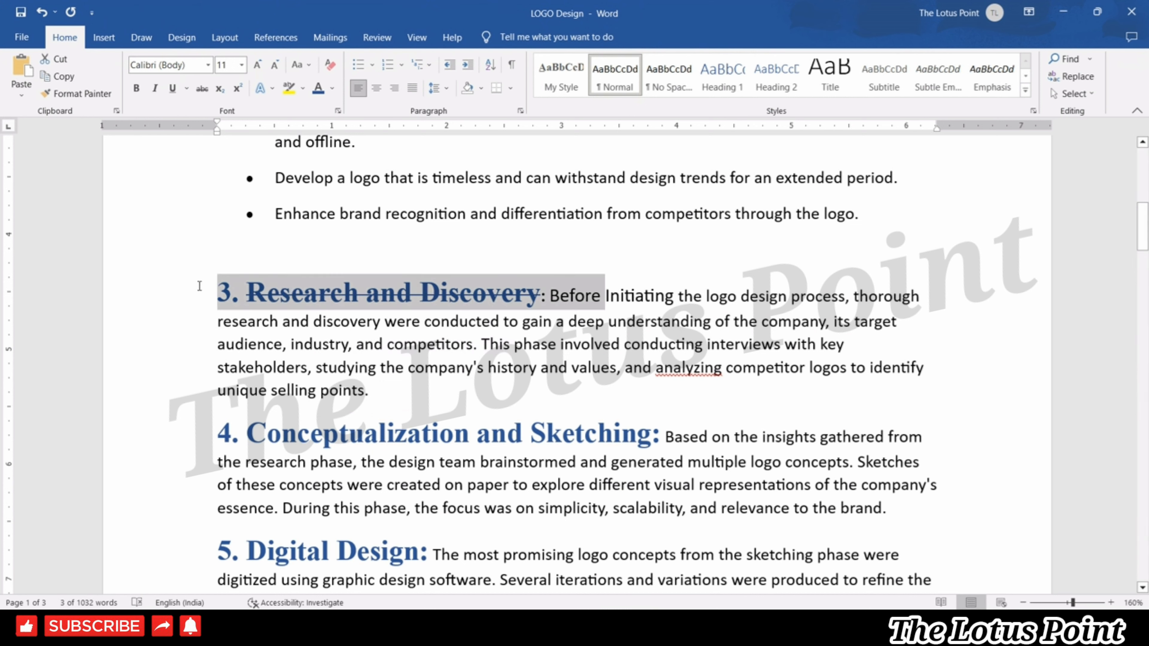
click(330, 67)
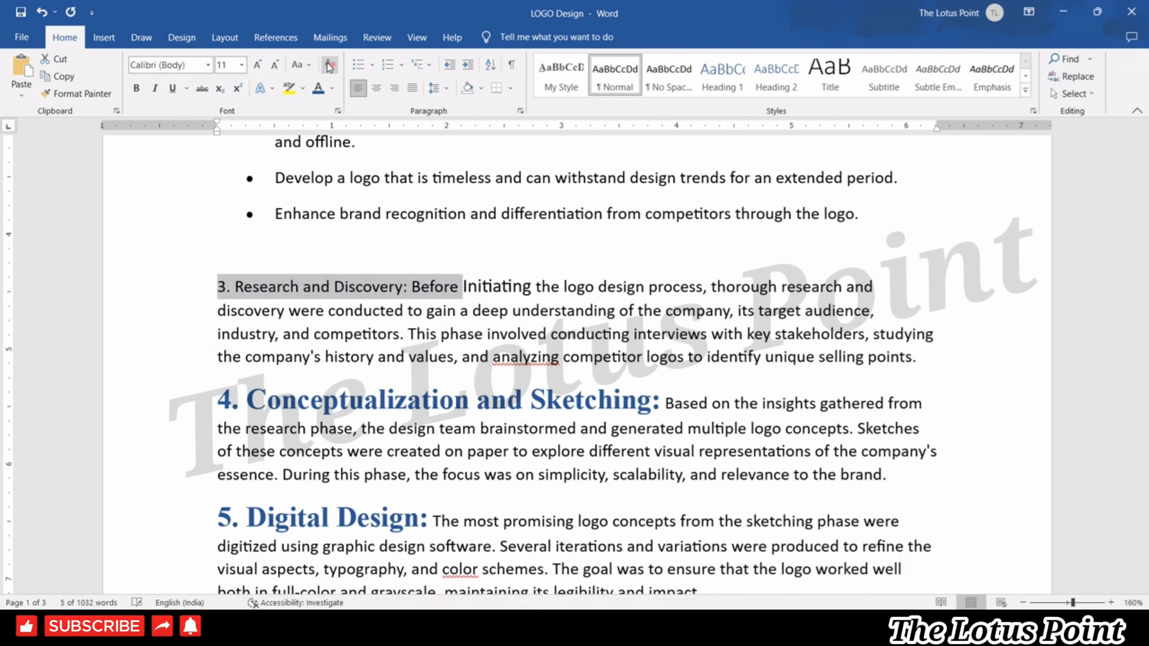
click(274, 249)
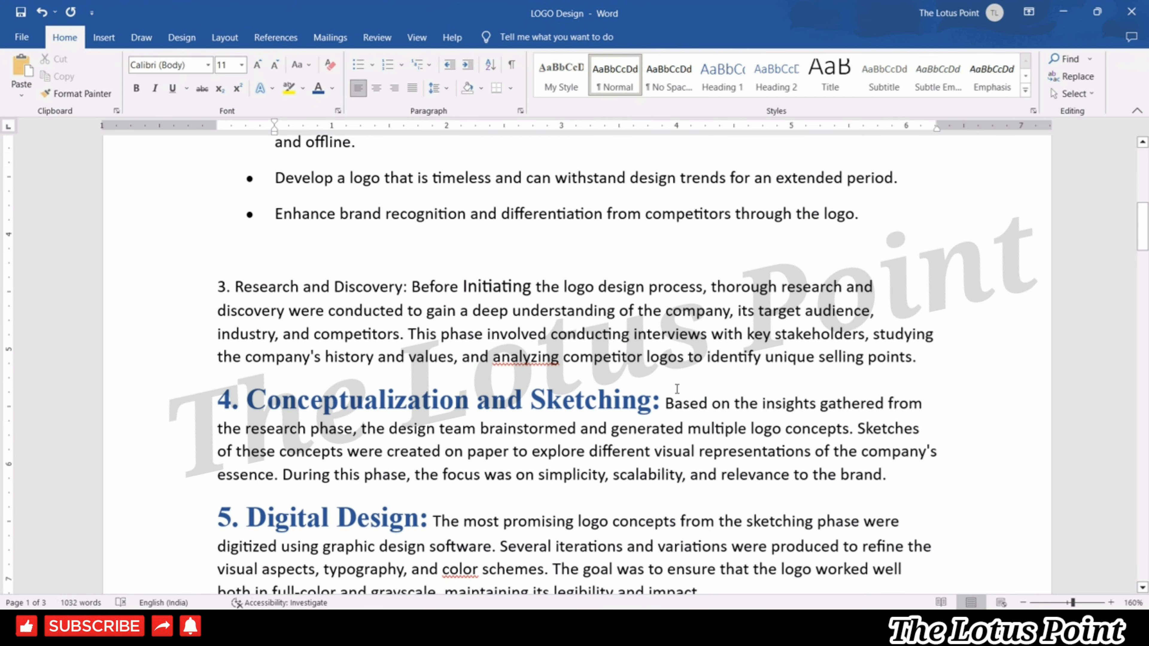
- Clear all formatting from the last line of section 3 through the "4. Conceptualization and Sketching:" heading
drag(687, 392, 154, 375)
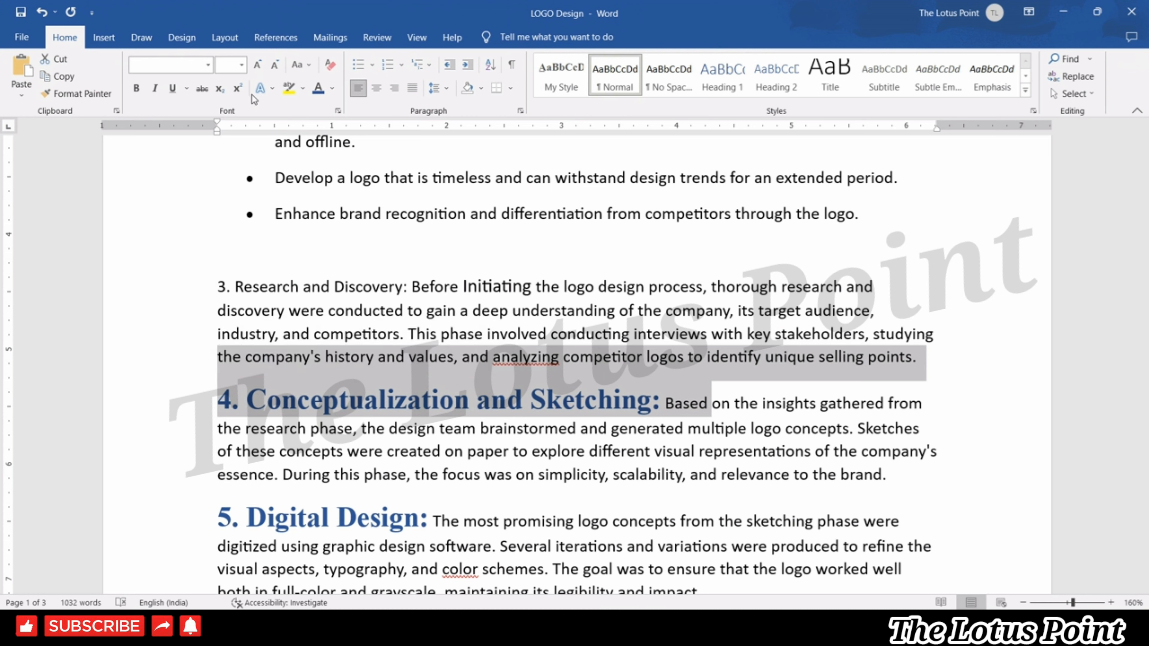
click(338, 65)
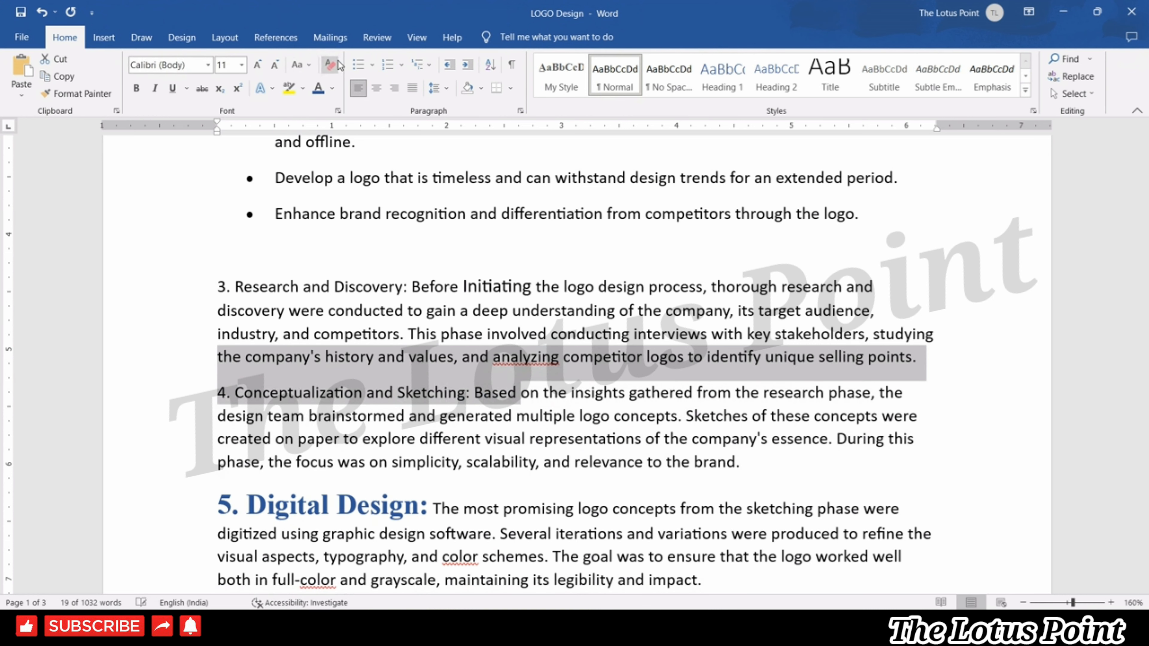
click(503, 416)
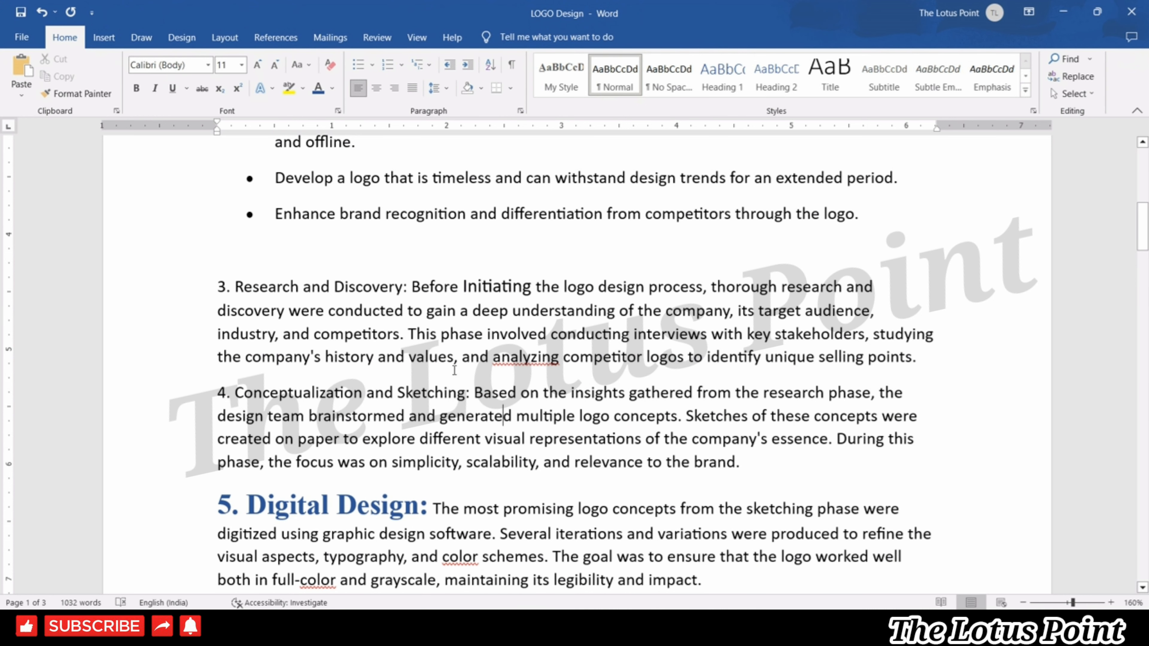
- Clear all formatting from the "5. Digital Design:" heading and the word "The" following it
drag(461, 507, 55, 500)
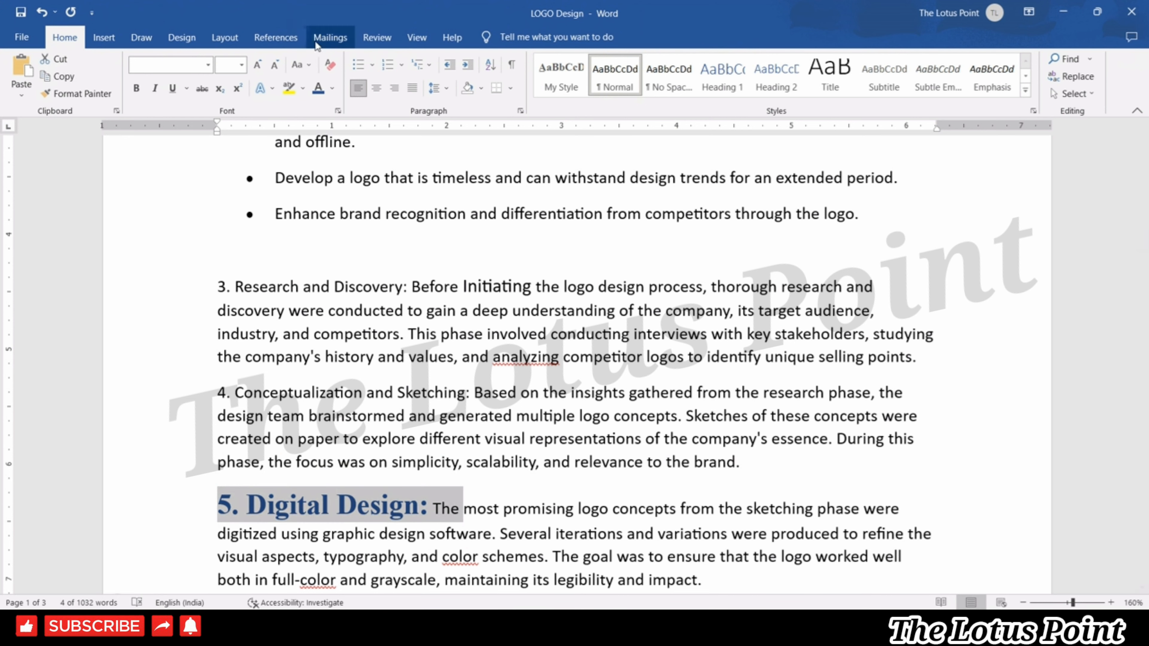
click(326, 66)
click(494, 405)
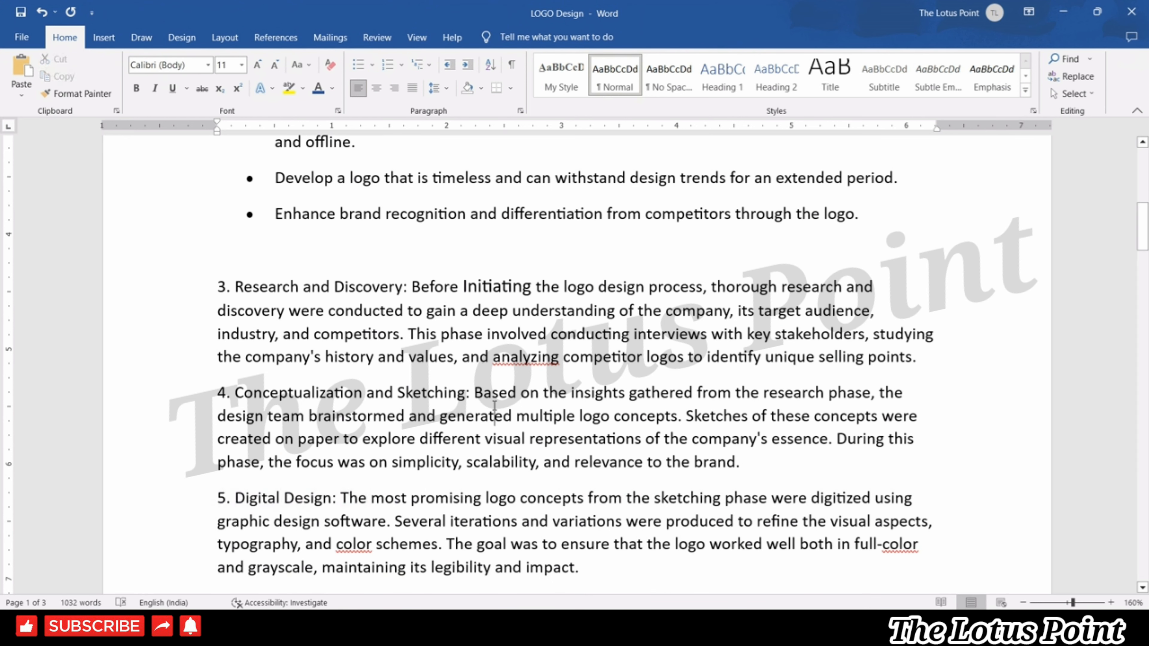
- Undo the formatting removal on the headings of sections 3, 4 and 5
key(ctrl+z)
key(ctrl+z)
key(ctrl+z)
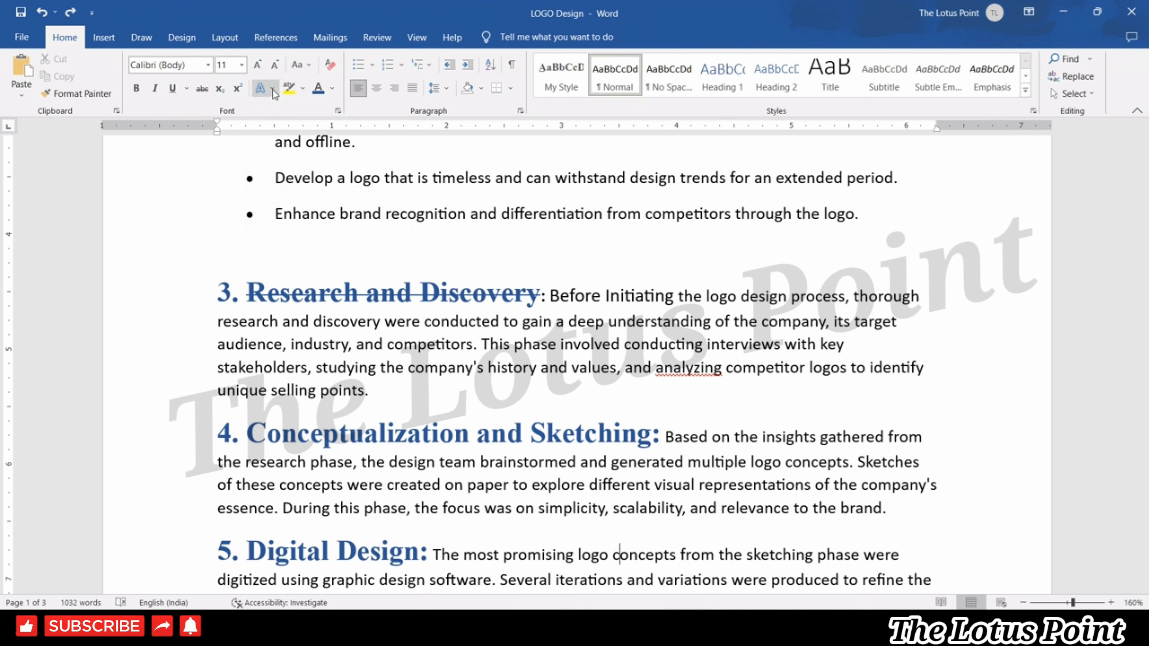
- Remove the strikethrough from the "Research and Discovery" heading of section 3
click(273, 88)
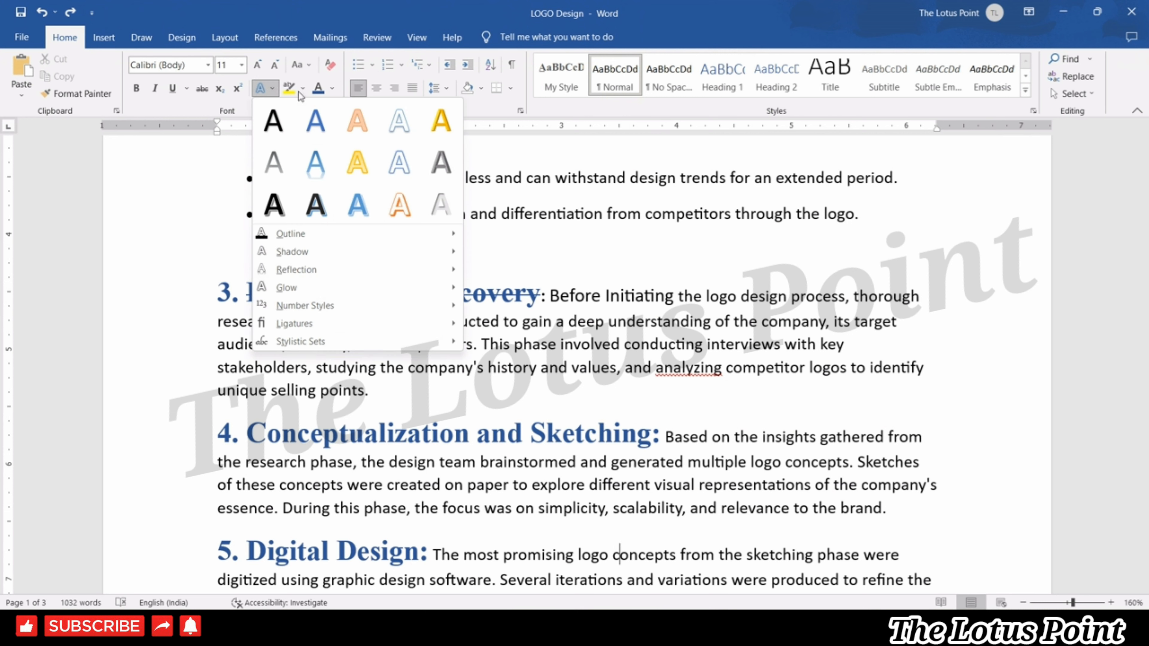
key(Escape)
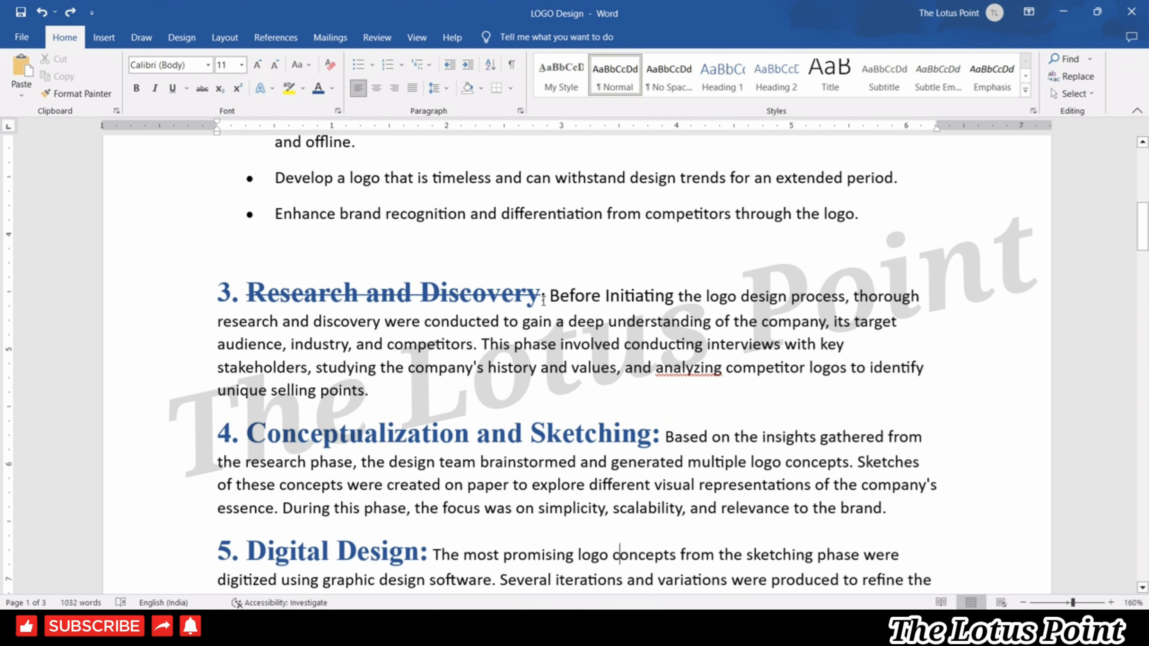
drag(543, 297, 233, 294)
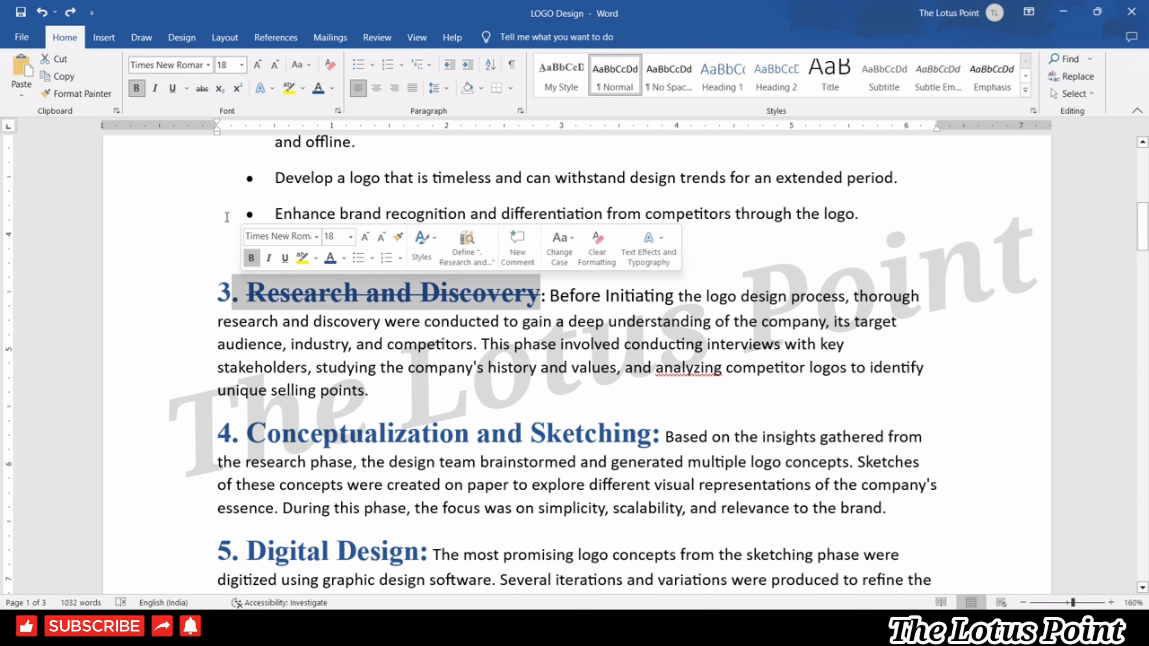
click(201, 89)
click(201, 89)
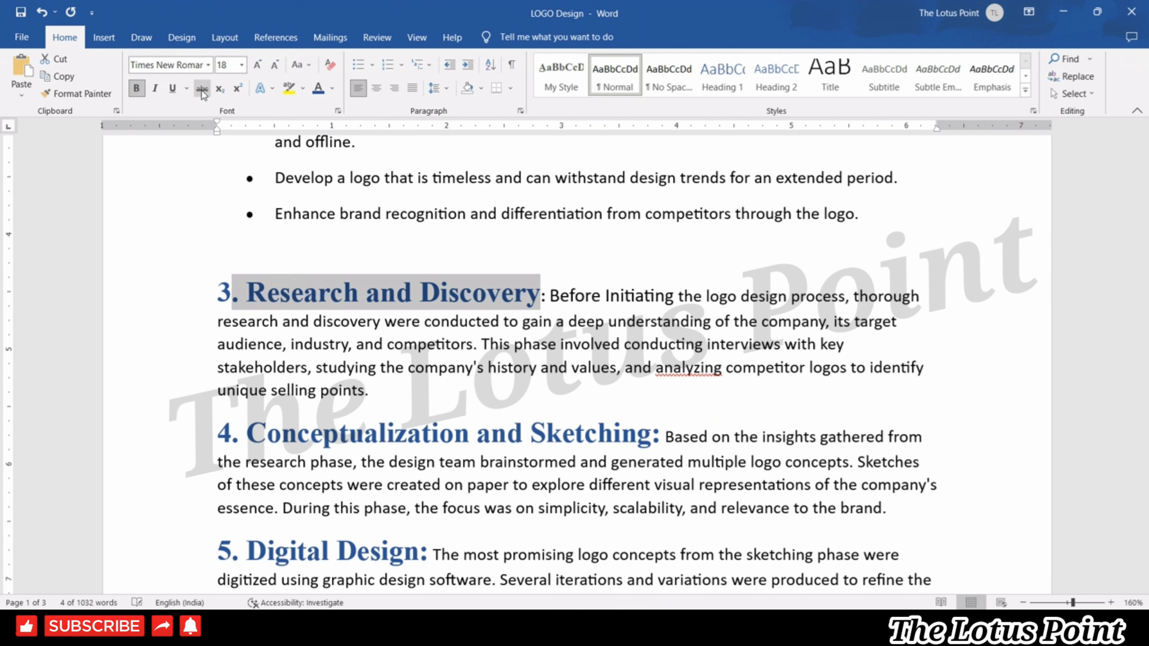
- Apply the black text effect with the blue hard shadow to the "4. Conceptualization and Sketching:" heading
click(273, 89)
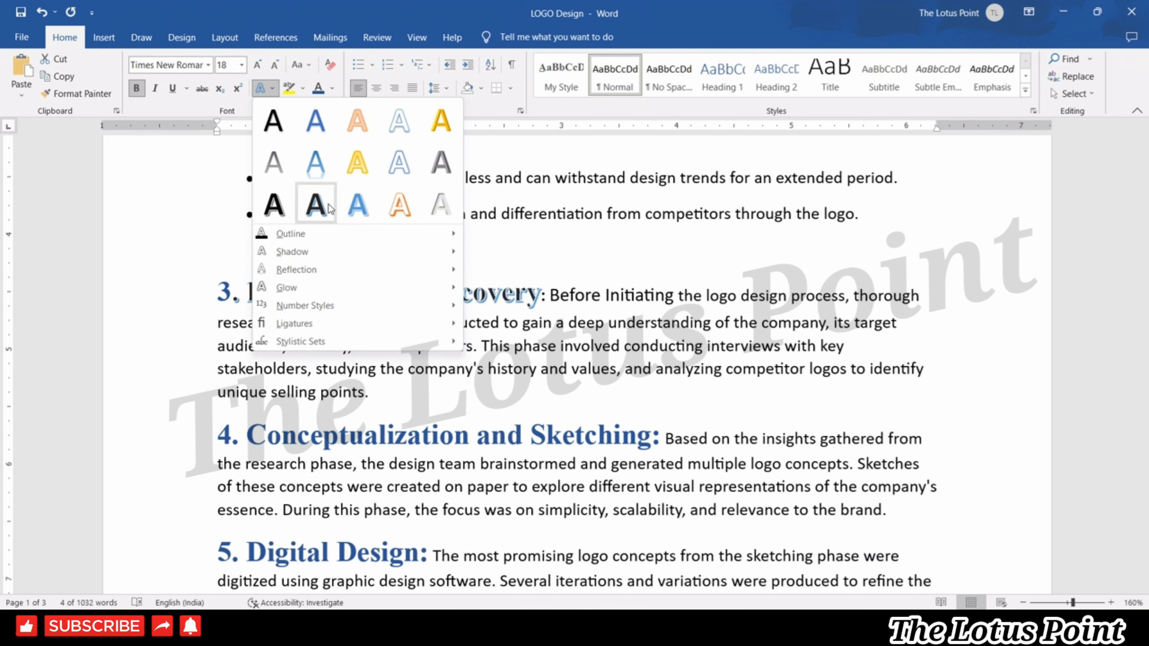
click(645, 284)
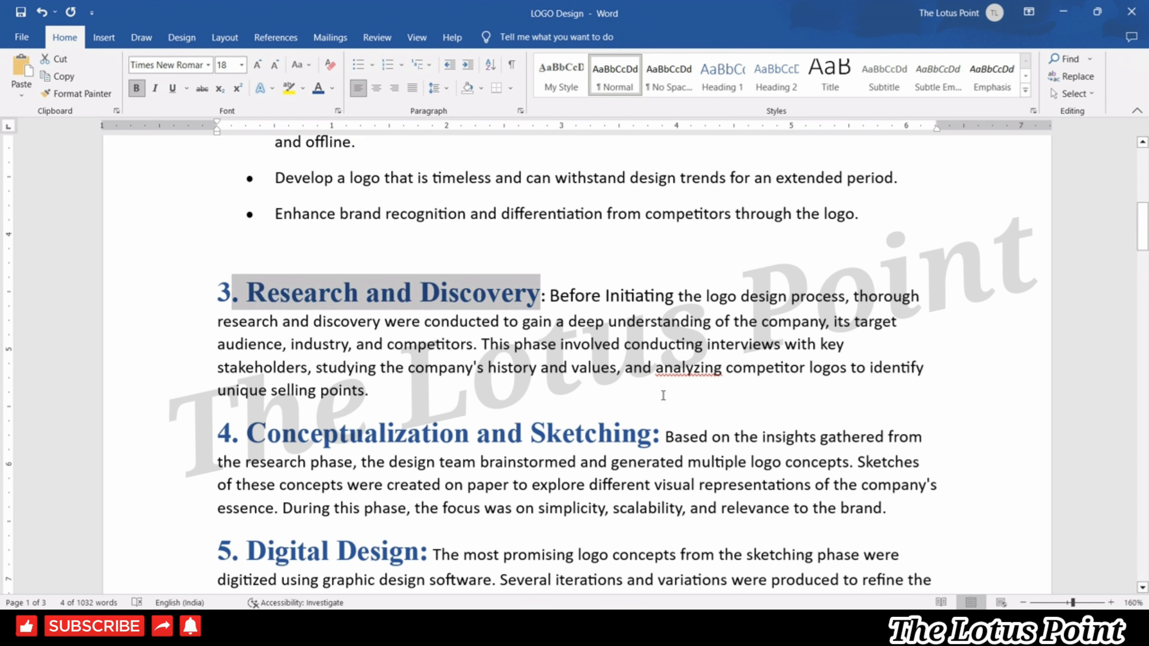
drag(665, 438, 202, 431)
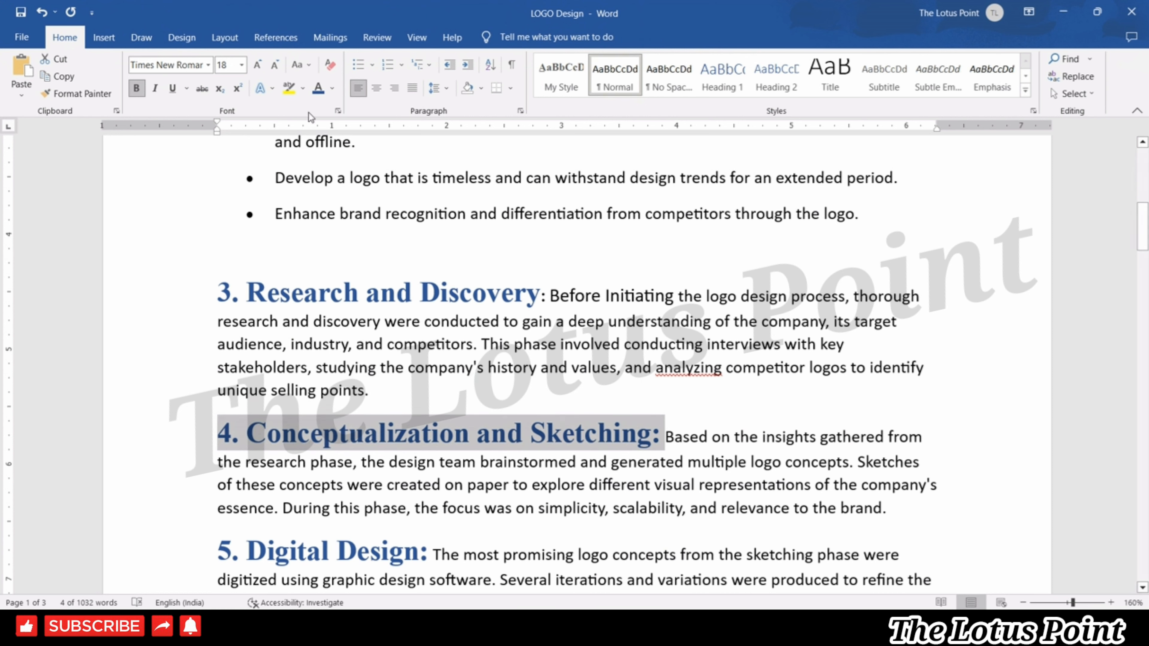
click(272, 88)
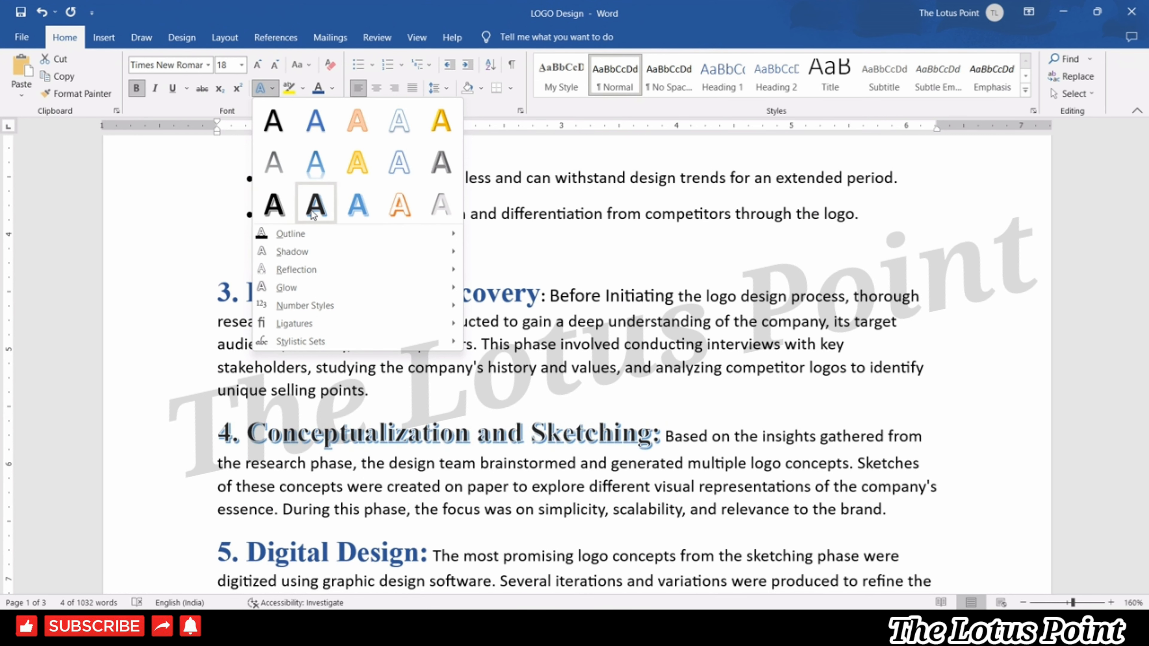
click(322, 216)
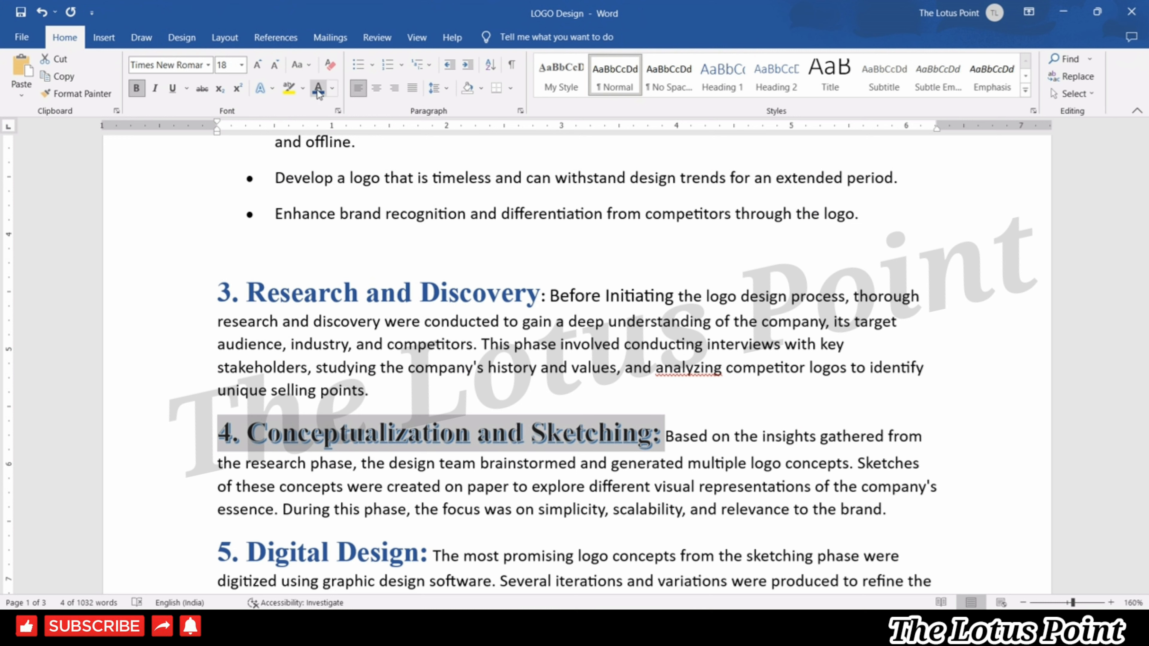
- Set the font colour of the "4. Conceptualization and Sketching:" heading to the darkest light-blue theme shade
click(333, 89)
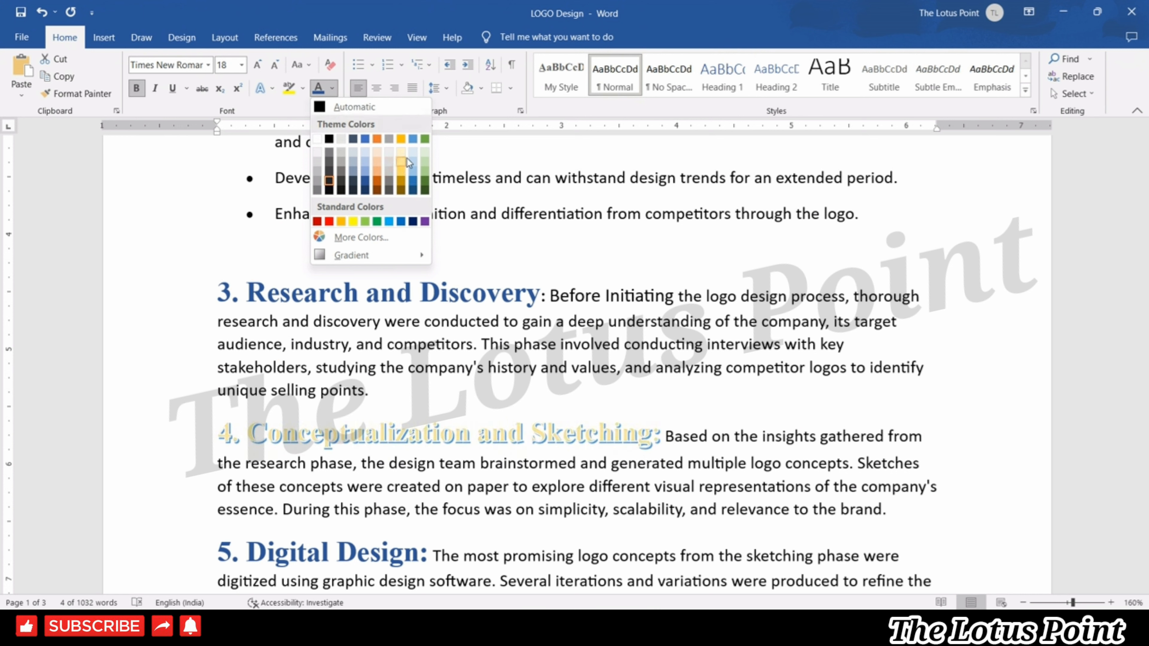
click(413, 191)
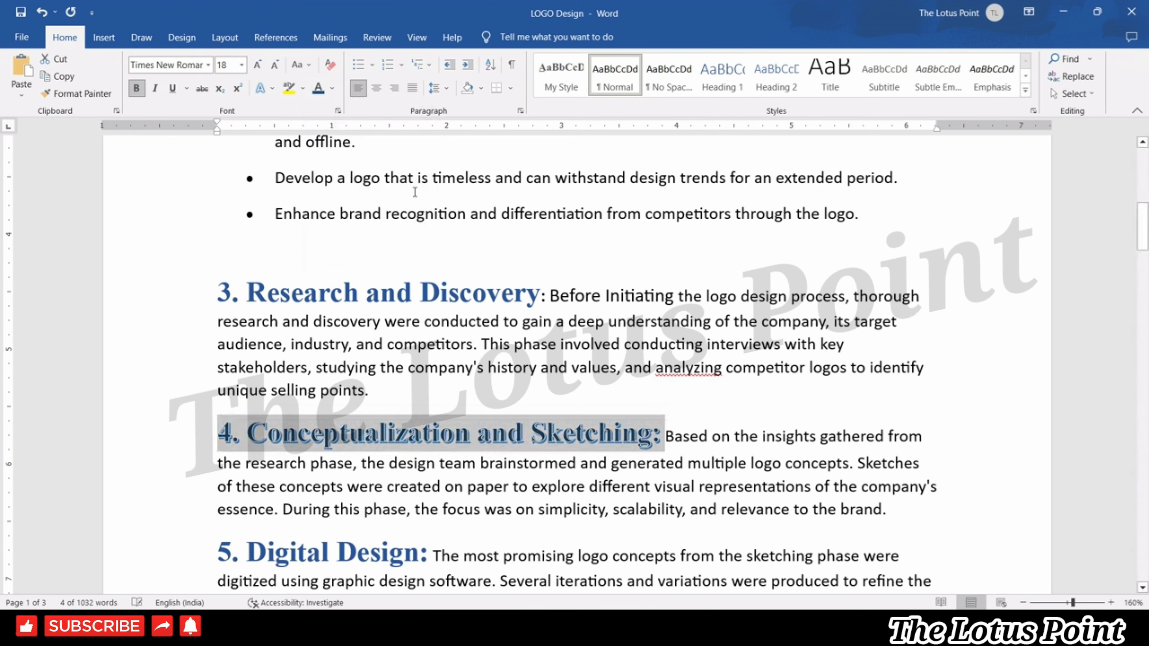
click(433, 376)
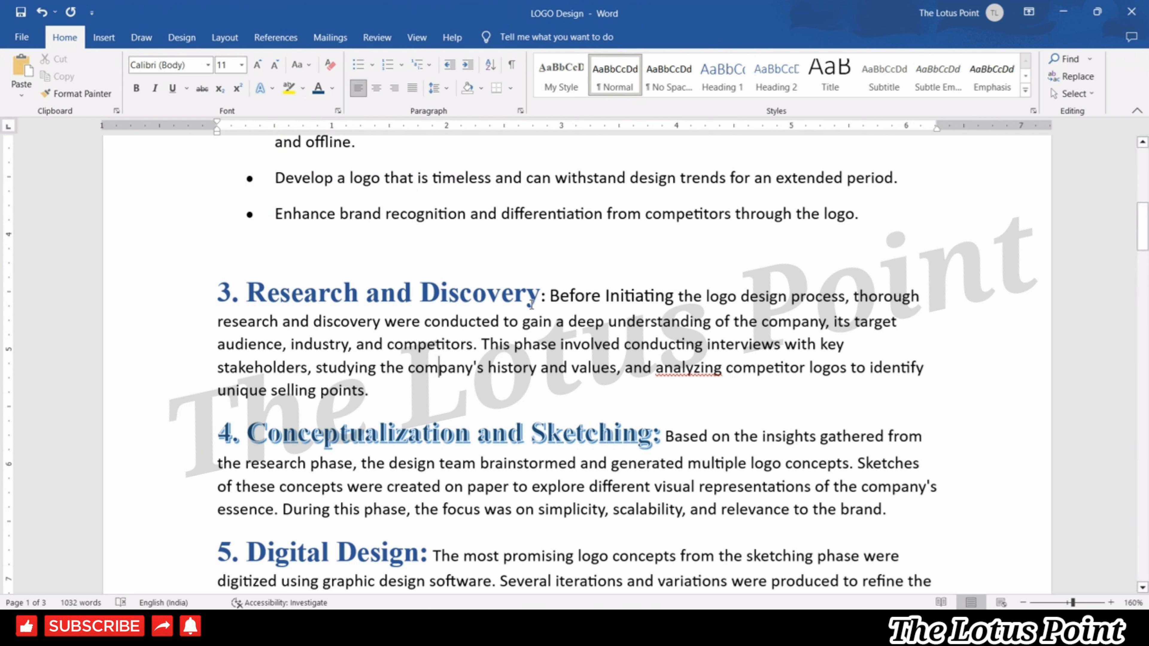
- Highlight the words "conducting interviews with key" in the section 3 paragraph in yellow
click(550, 296)
drag(572, 296, 731, 326)
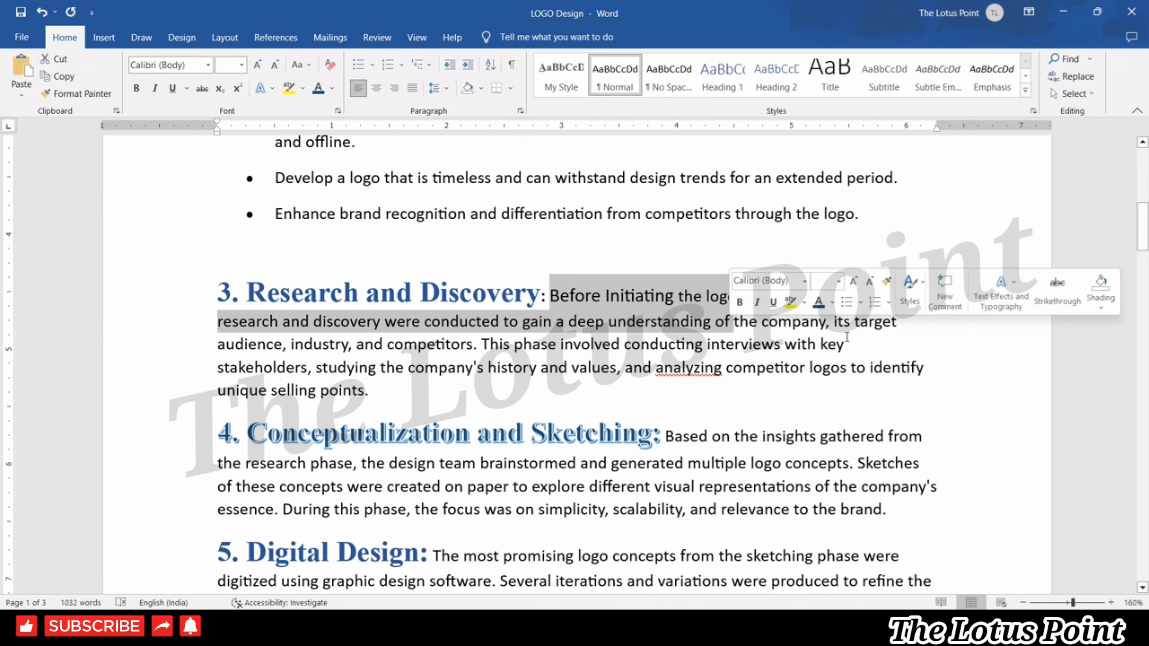
drag(846, 345, 650, 346)
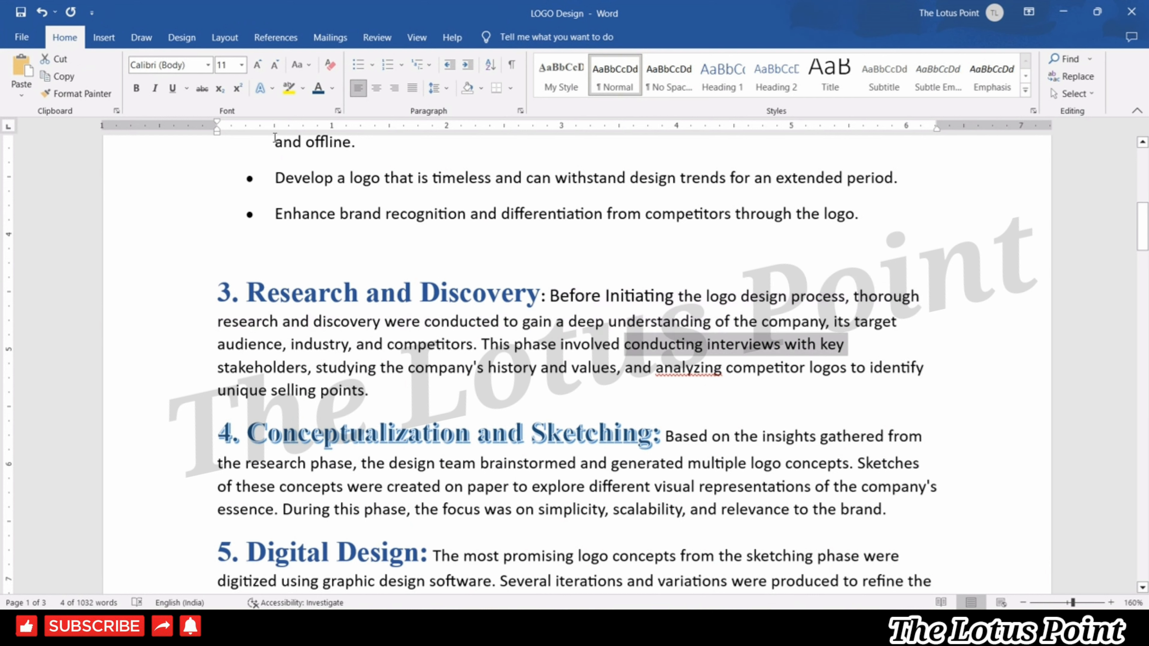
click(288, 88)
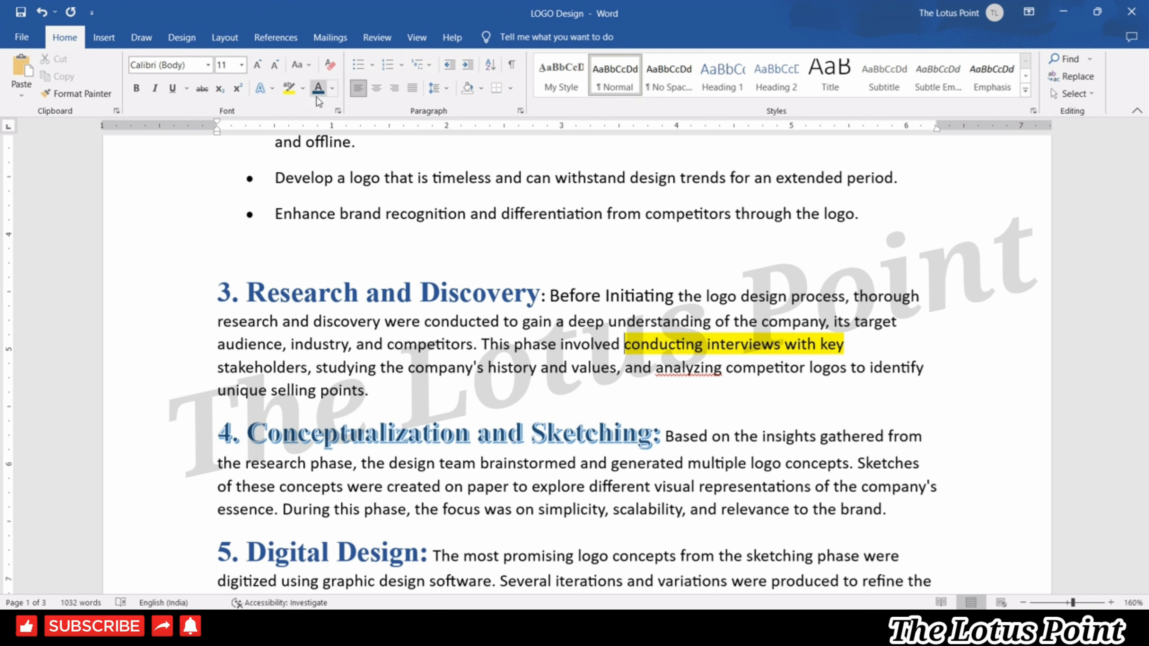
click(334, 91)
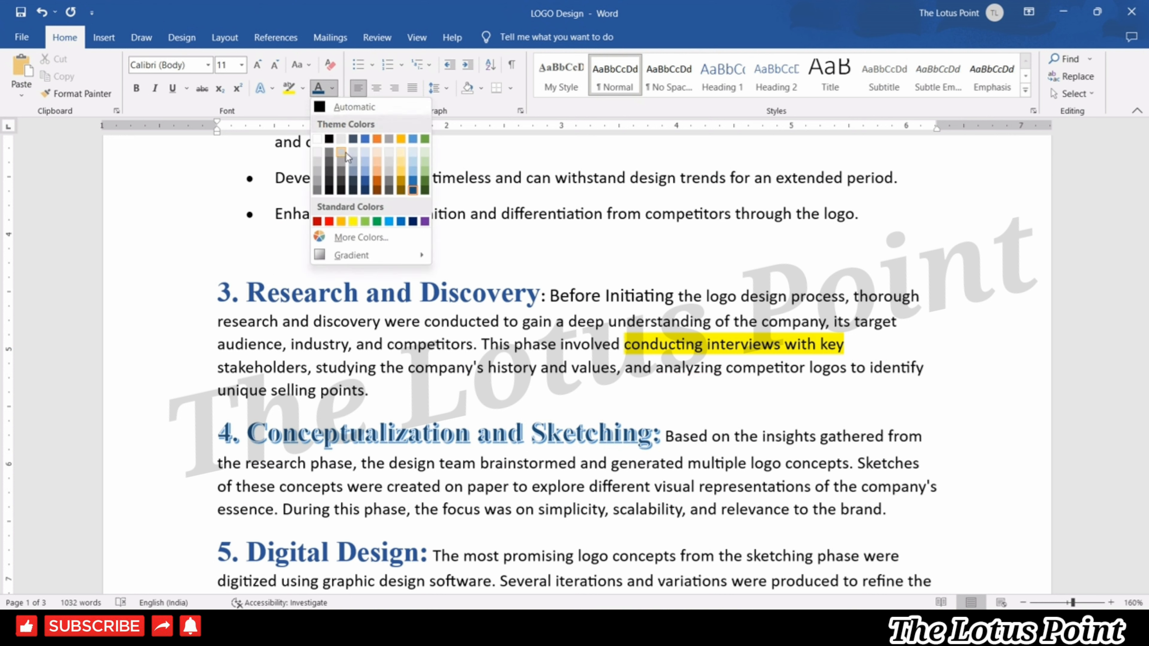
click(671, 358)
click(519, 386)
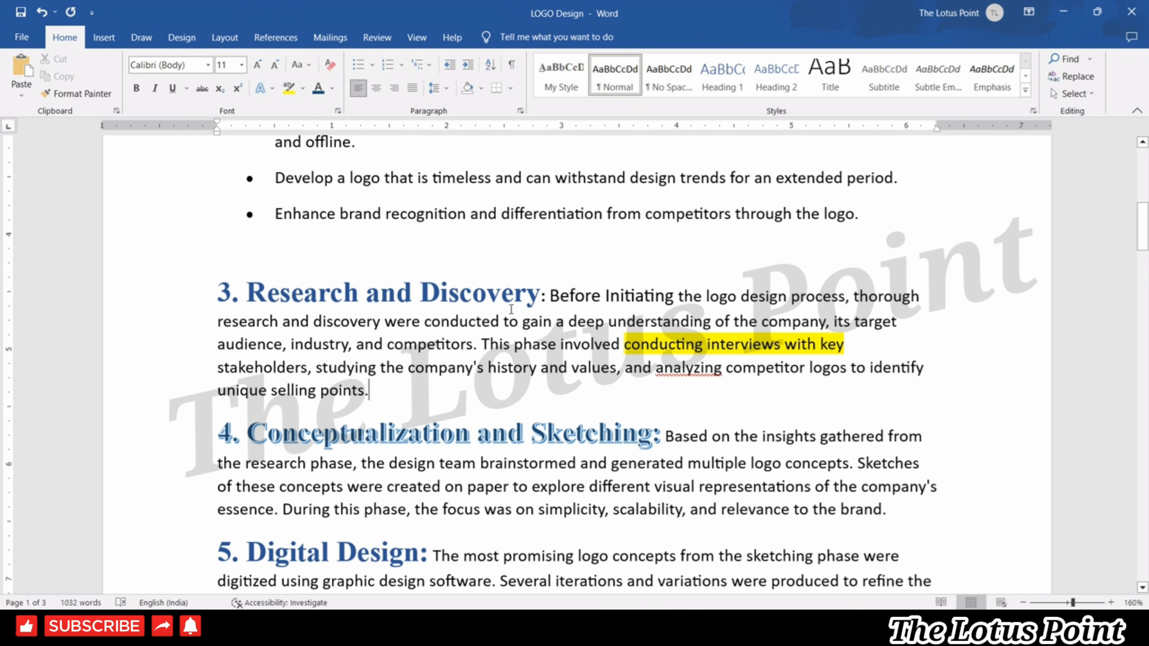
- Set the font colour of the "3. Research and Discovery:" heading and the word "Before" following it to standard red
drag(541, 297, 241, 264)
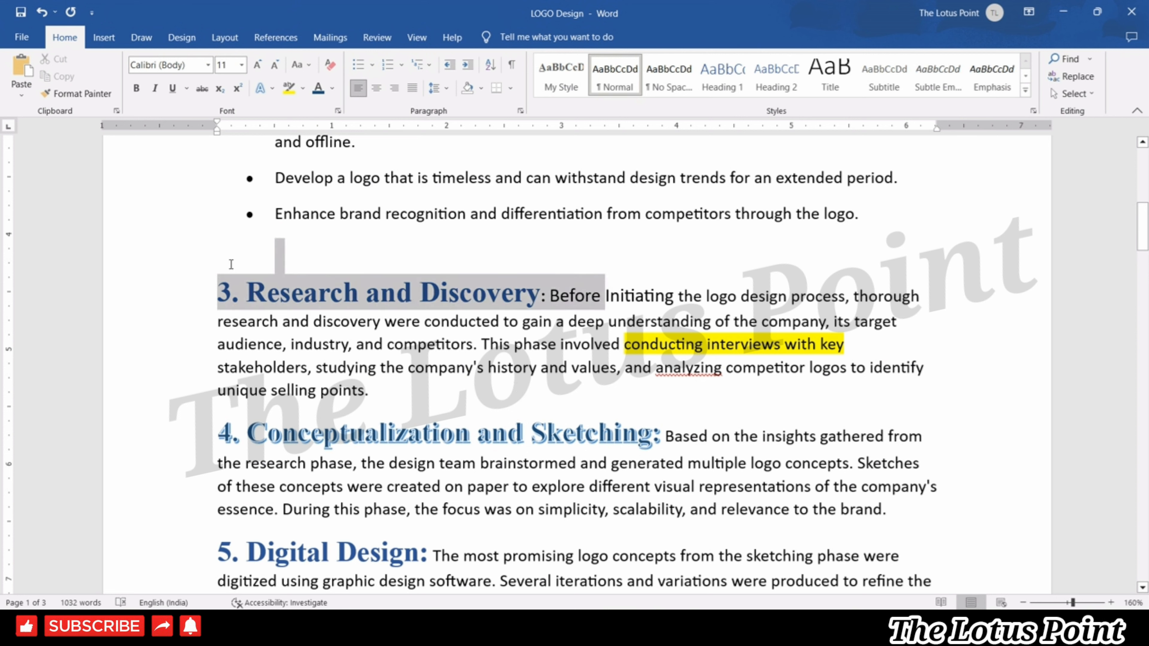
click(333, 88)
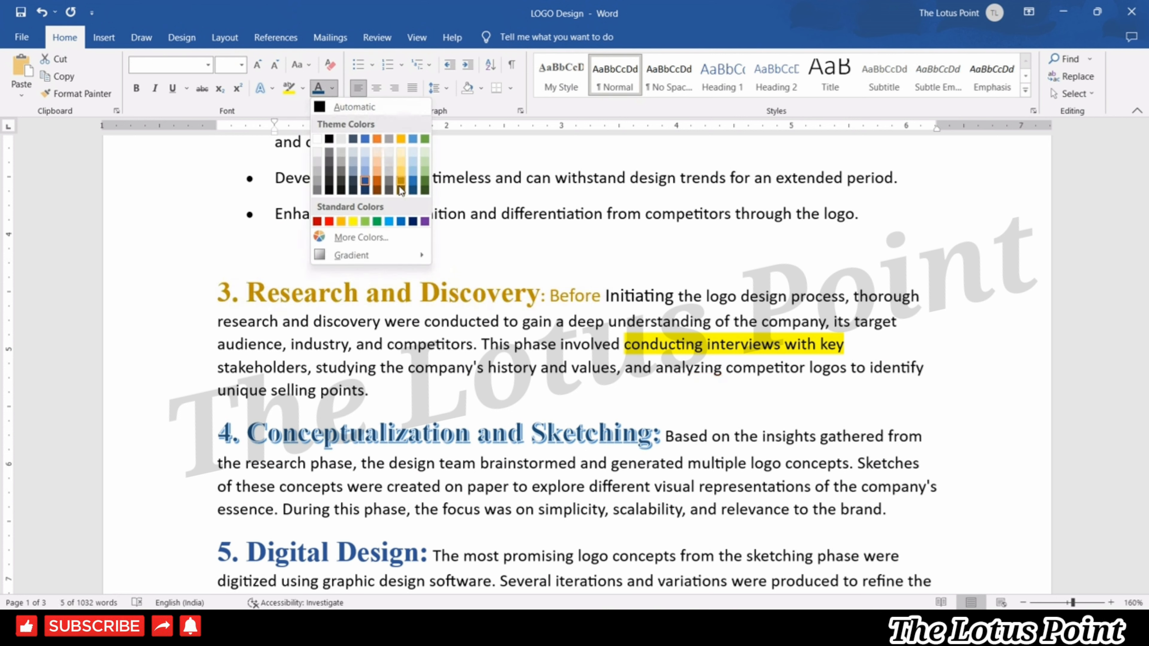
click(333, 220)
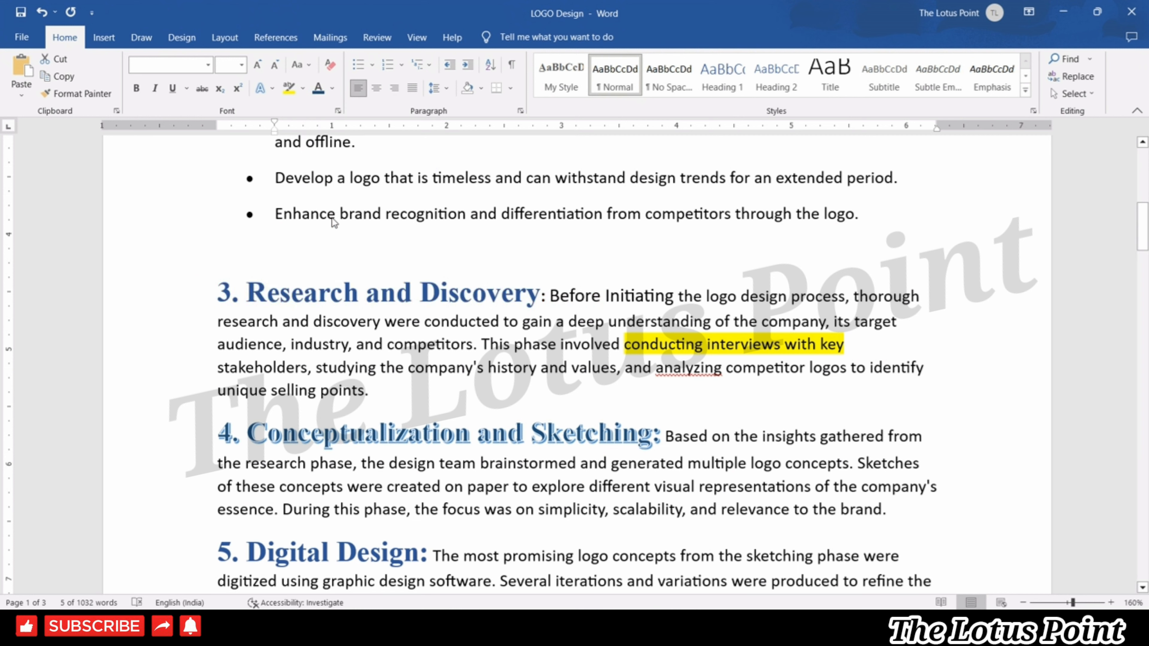
click(650, 367)
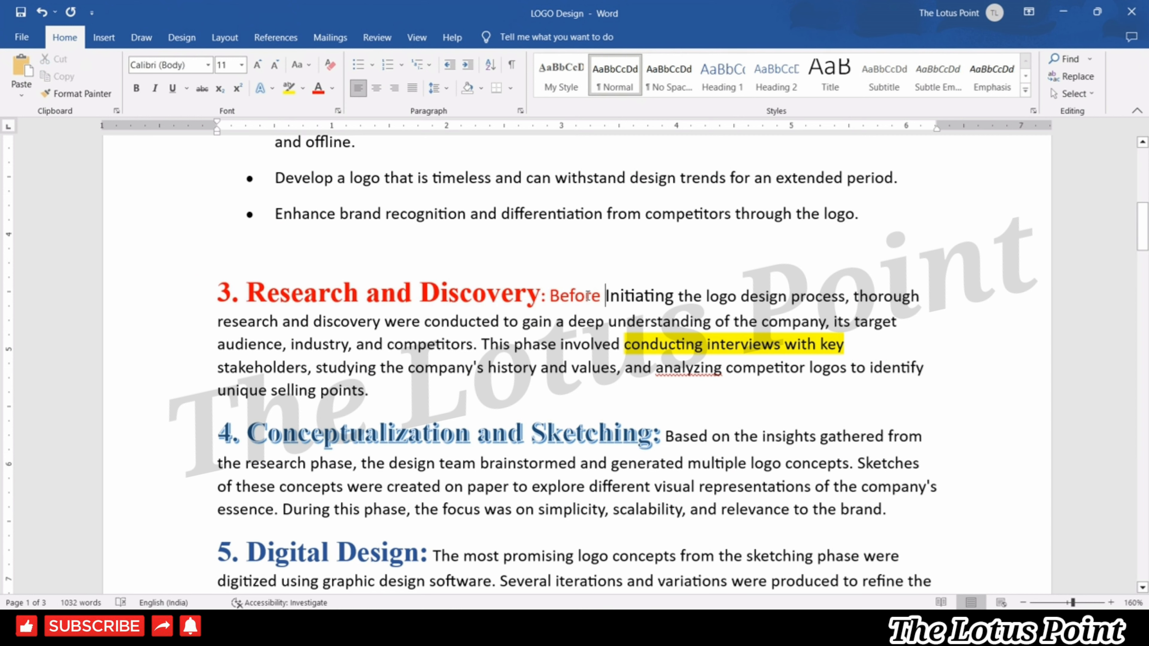
- Set the font colour of the word "Before" following the section 3 heading to Automatic
drag(606, 296, 552, 296)
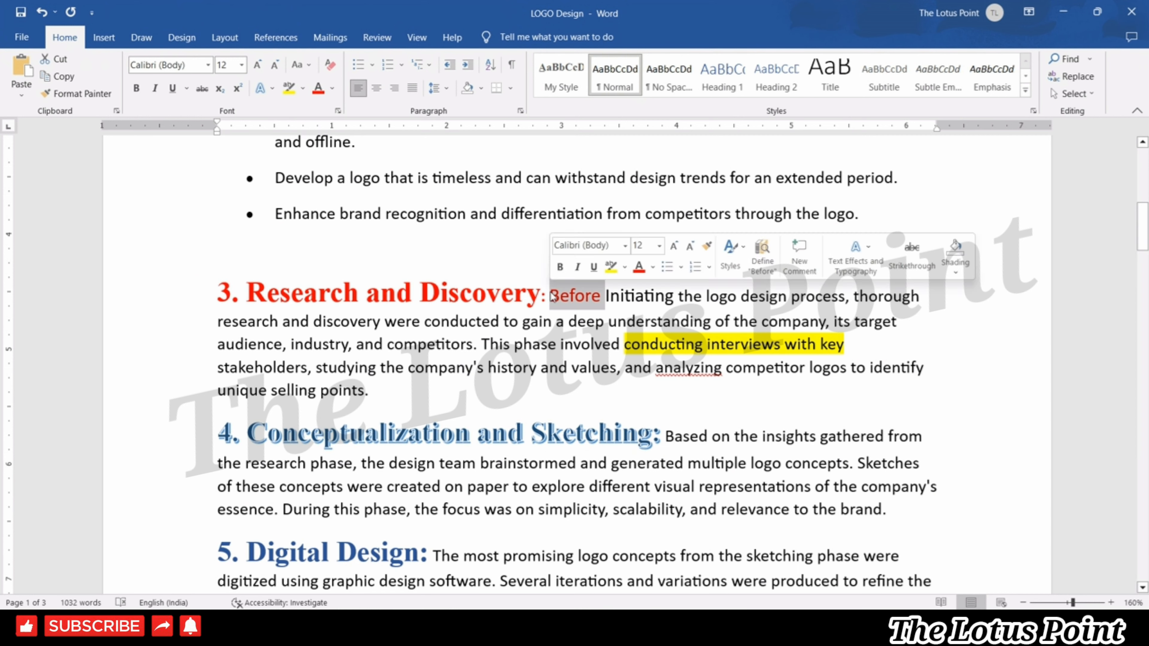
click(332, 89)
click(319, 107)
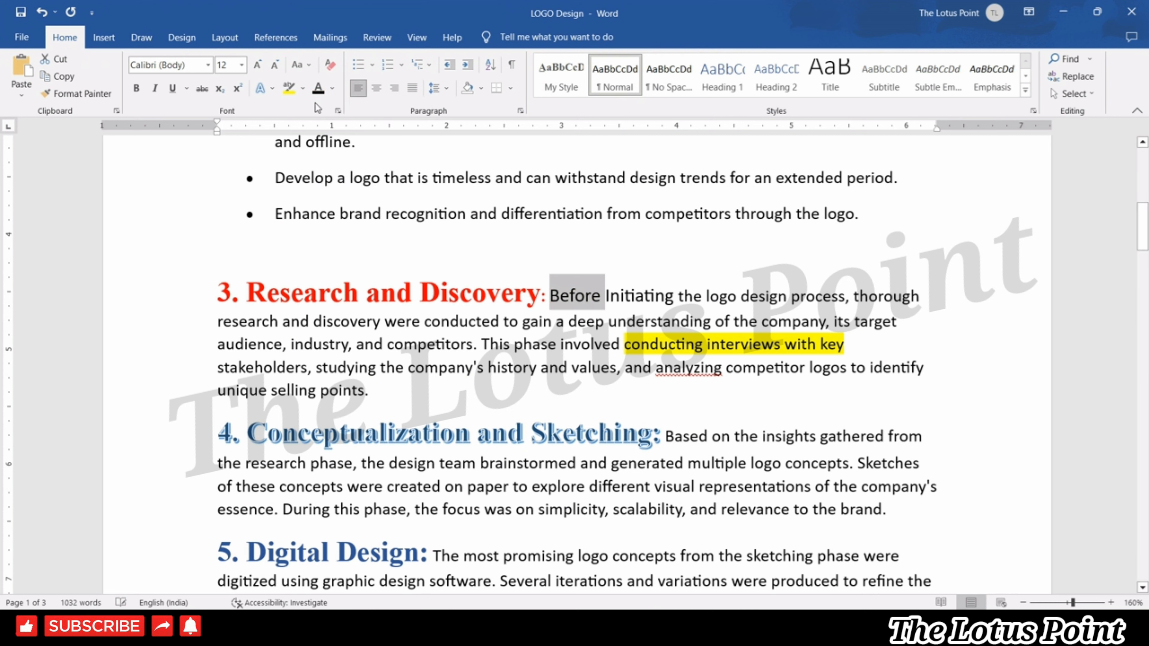
click(555, 329)
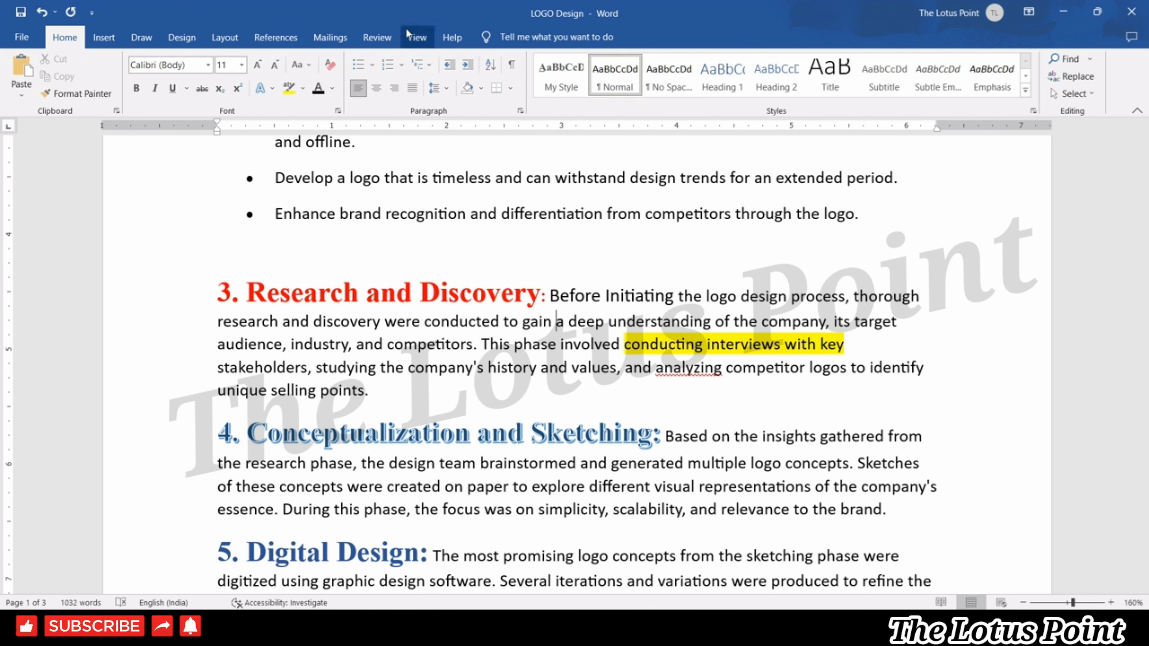
click(373, 66)
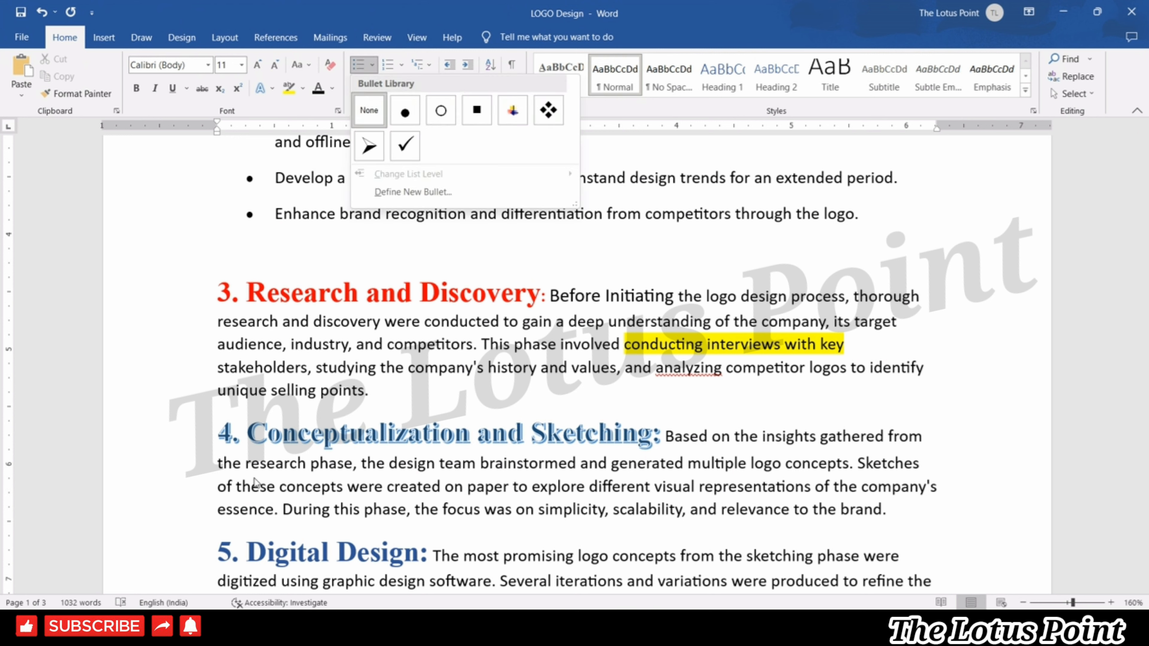
click(560, 297)
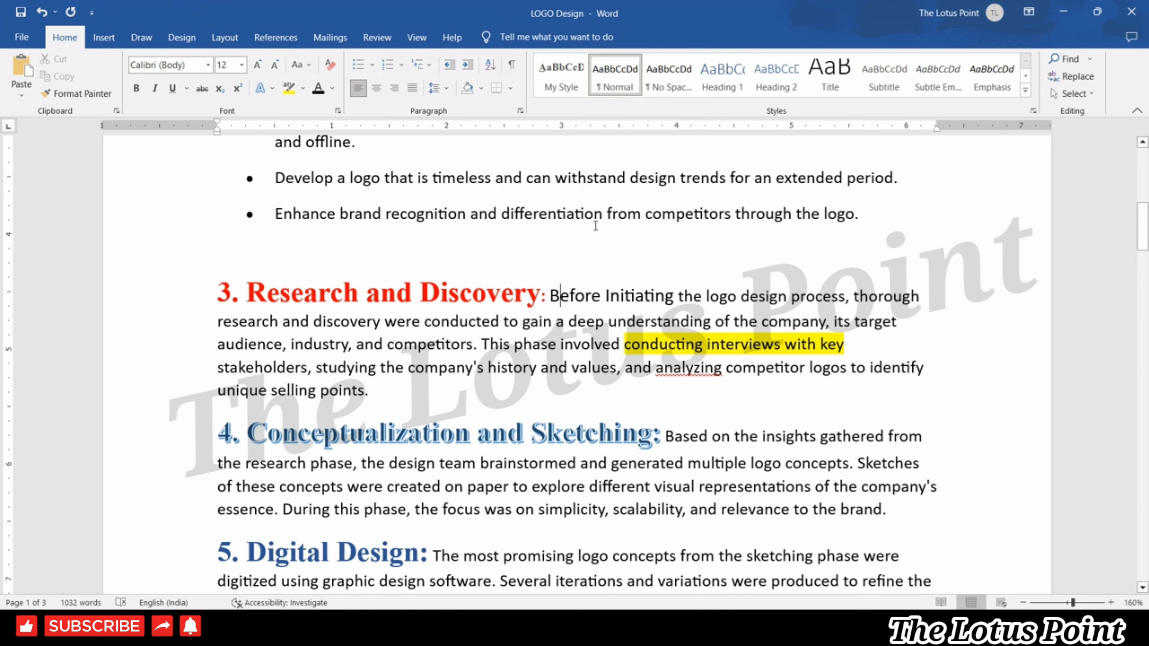
click(590, 206)
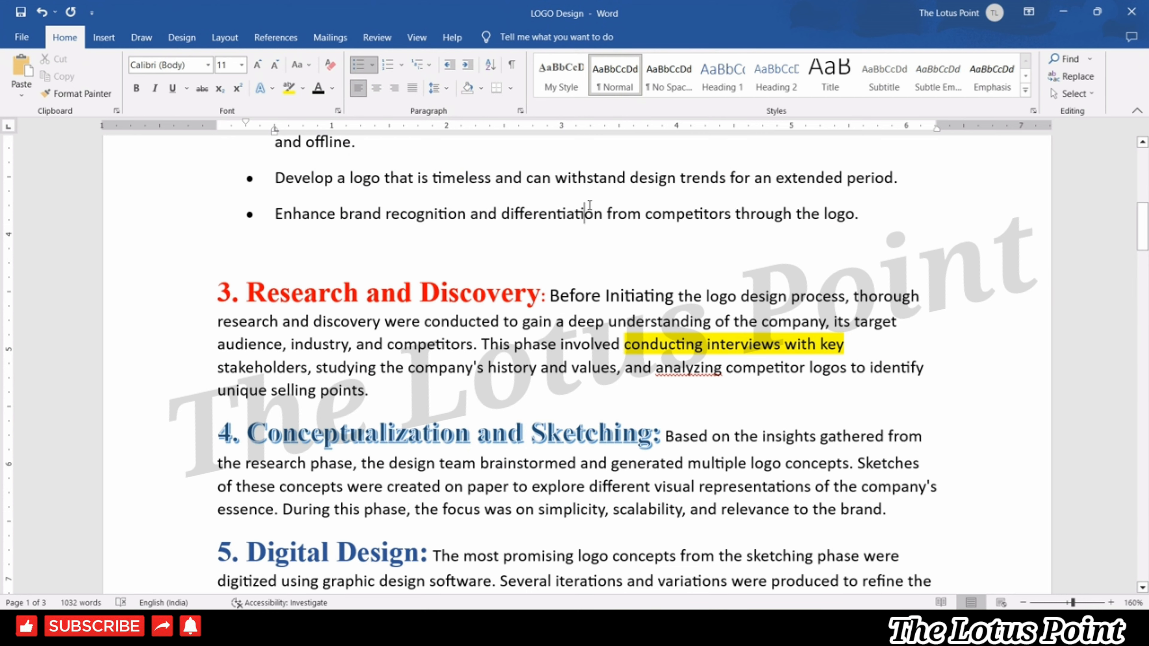
- Change the bullets of the four-item list under "2. Project Goals:" to the arrowhead style
scroll(590, 204, up, 6)
click(416, 316)
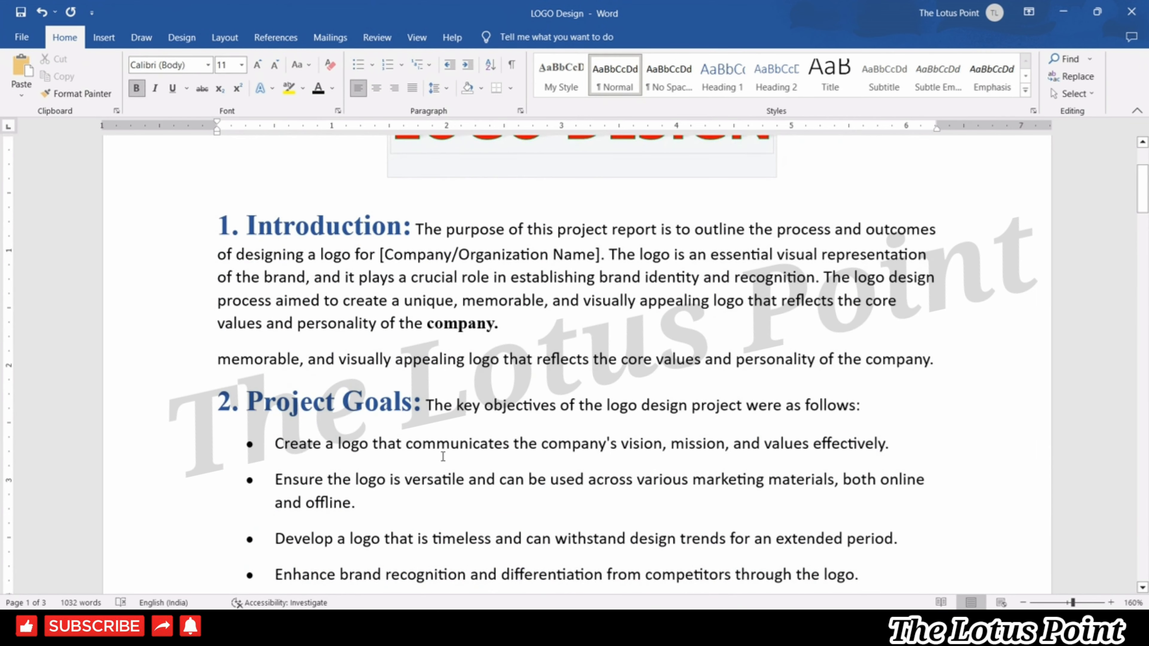
click(443, 456)
key(Down)
key(Down)
key(Down)
key(Down)
key(Down)
key(Down)
key(Down)
key(Down)
key(Down)
key(Down)
key(Down)
key(Down)
key(Down)
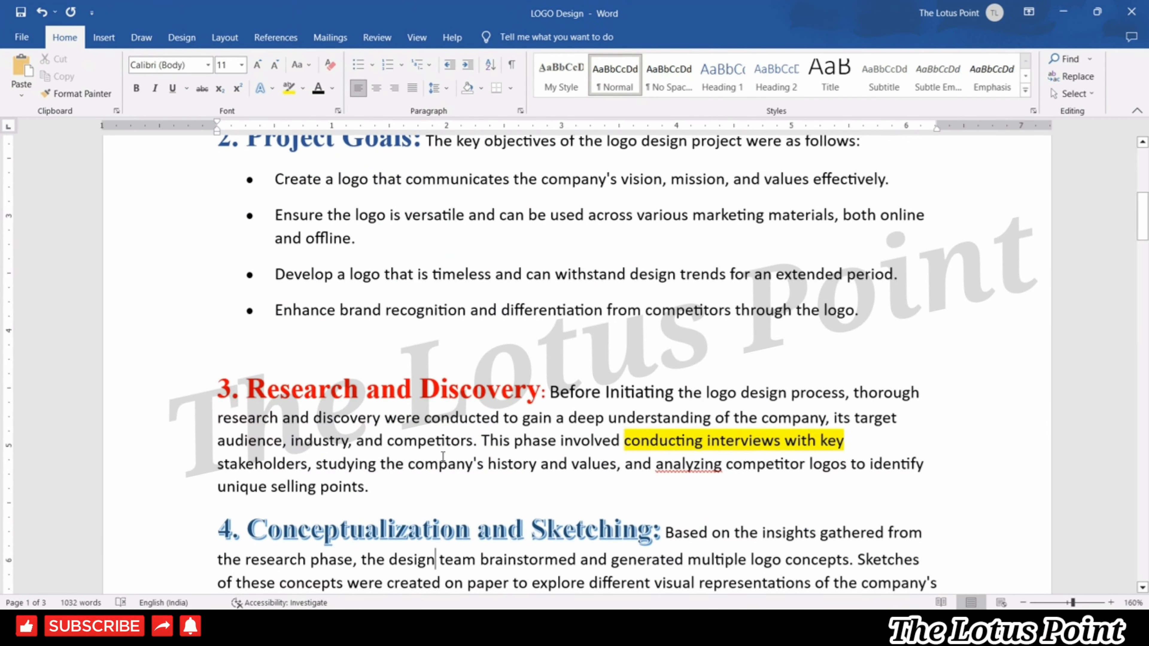
key(Up)
key(Up)
key(Up)
key(Up)
key(Up)
key(Up)
key(Up)
key(Up)
key(Up)
key(Up)
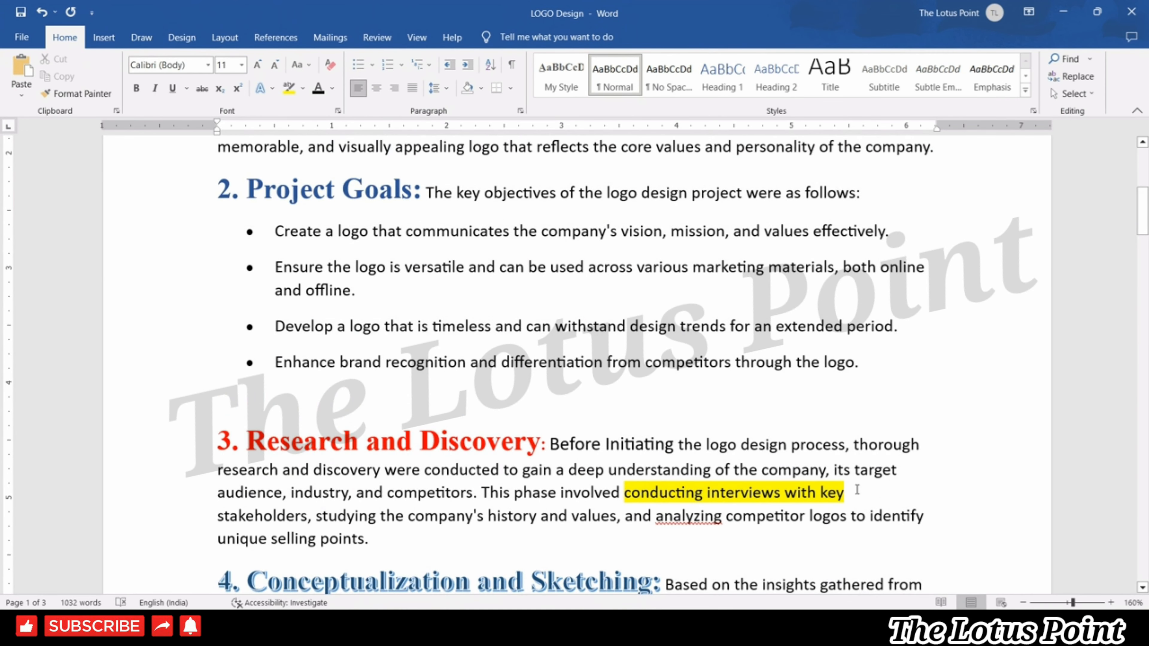
drag(864, 364, 285, 224)
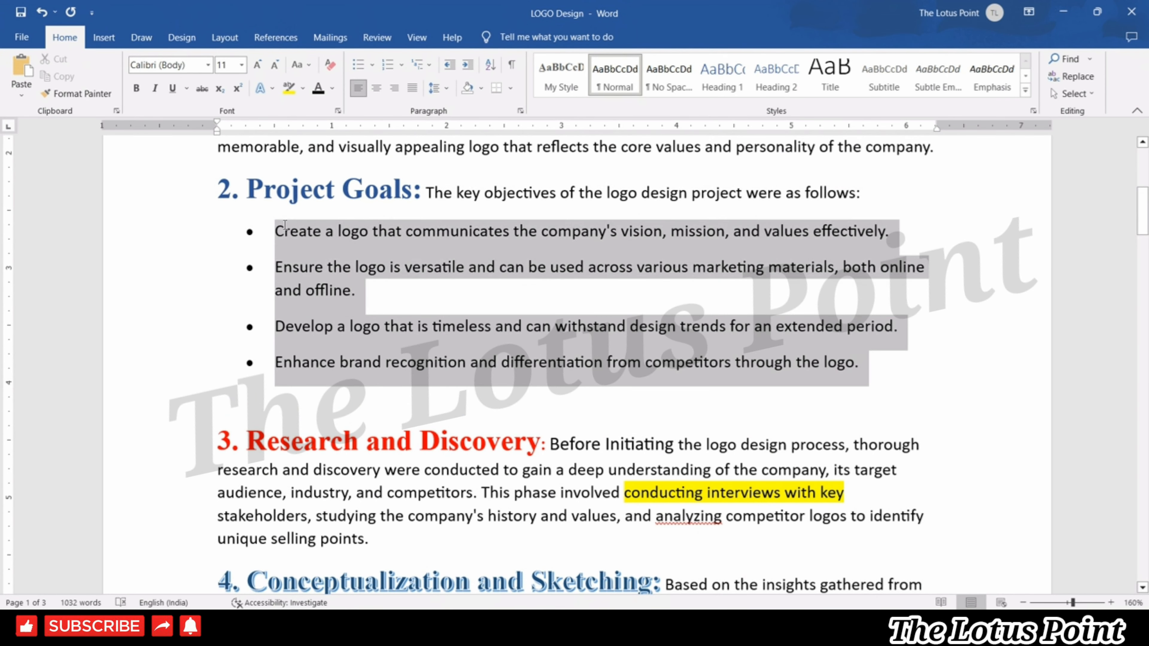
click(372, 66)
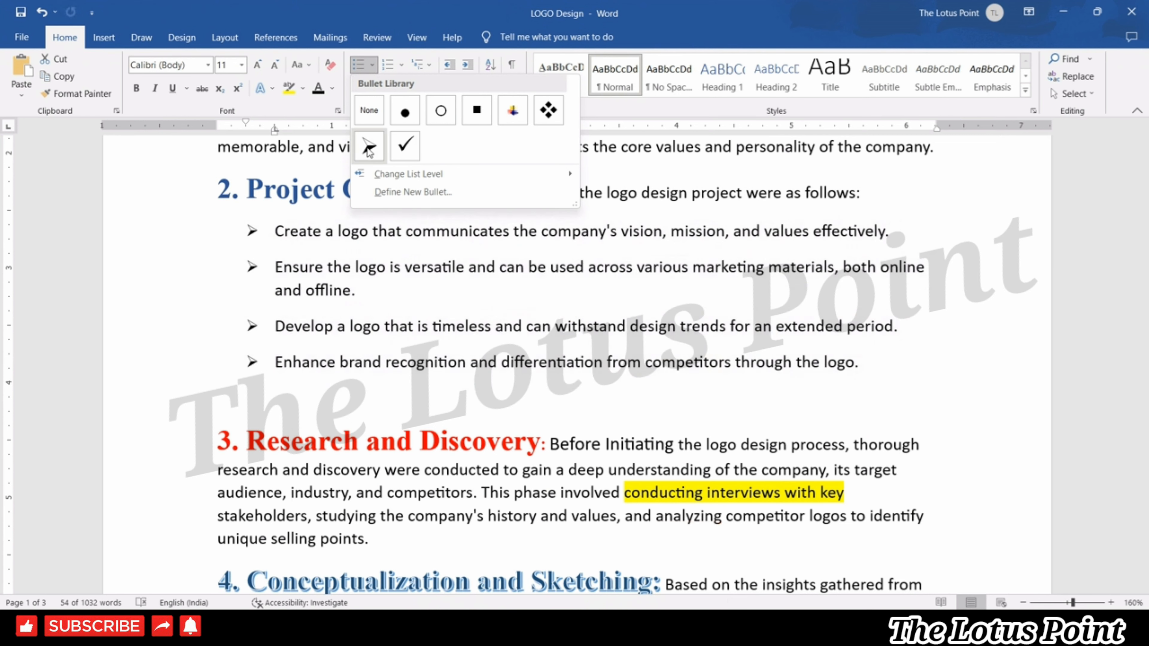
click(379, 146)
click(357, 297)
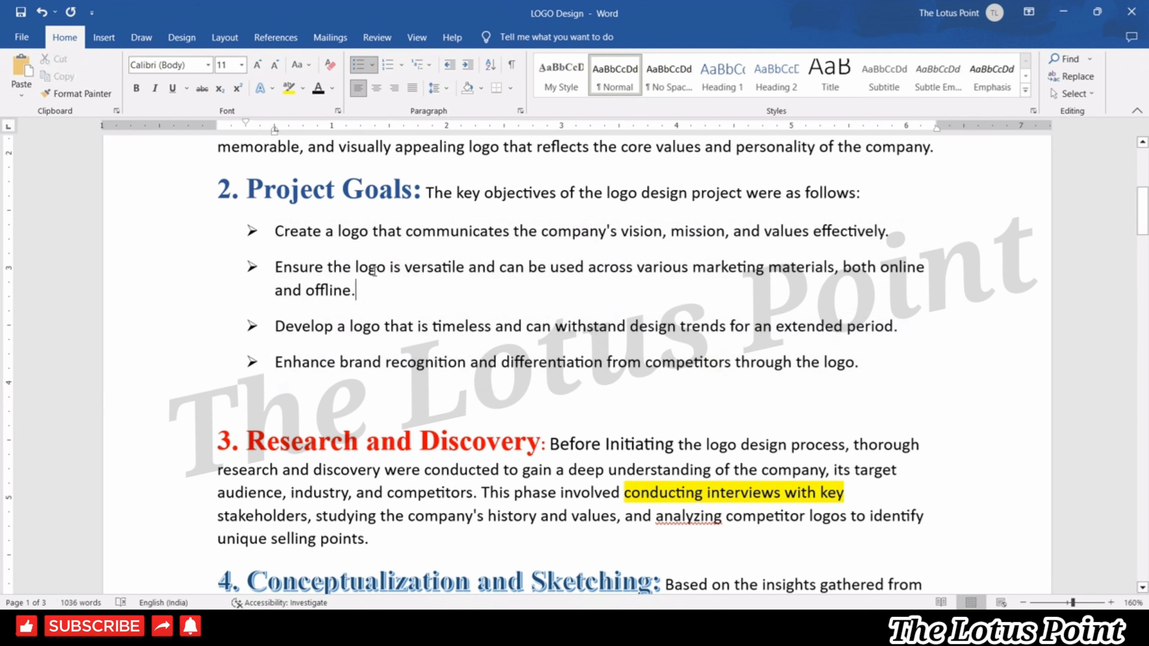
- Set the size of the arrowhead bullets in the four-item list under "2. Project Goals:" to 15
drag(262, 363, 247, 231)
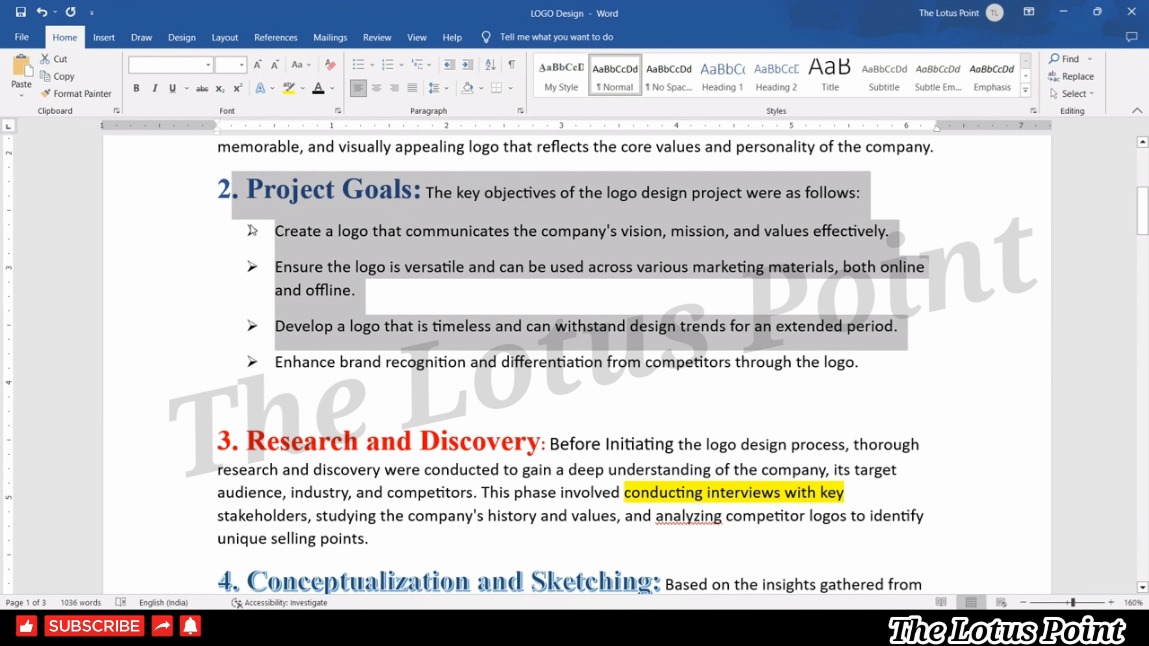
click(251, 226)
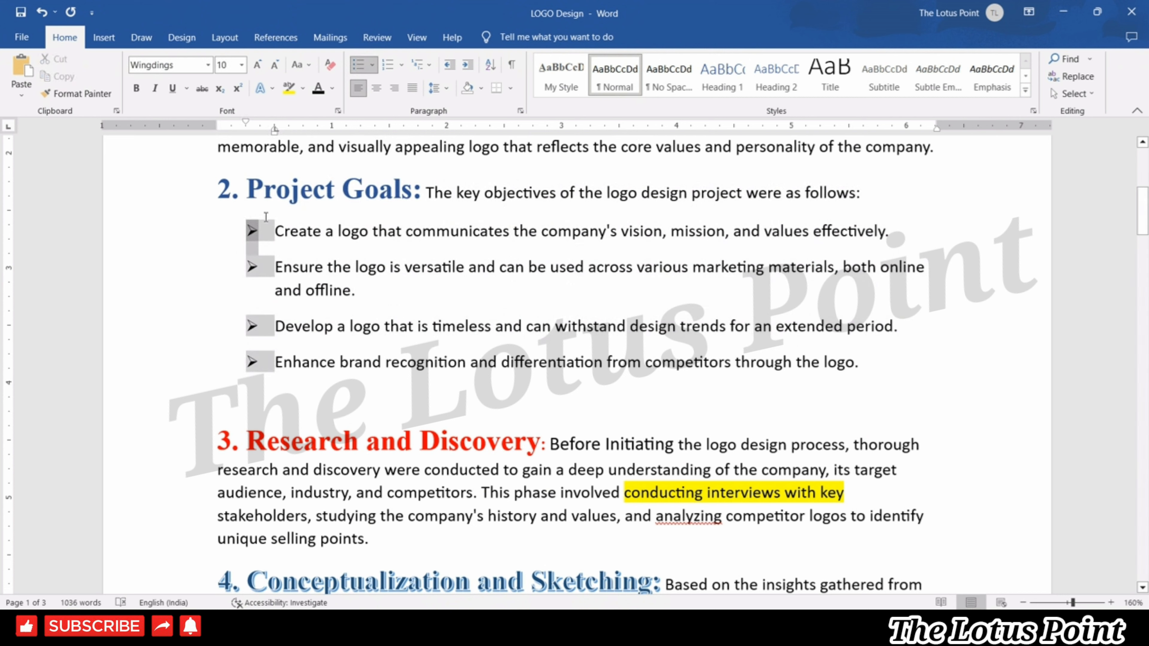
click(230, 65)
text(15)
key(Return)
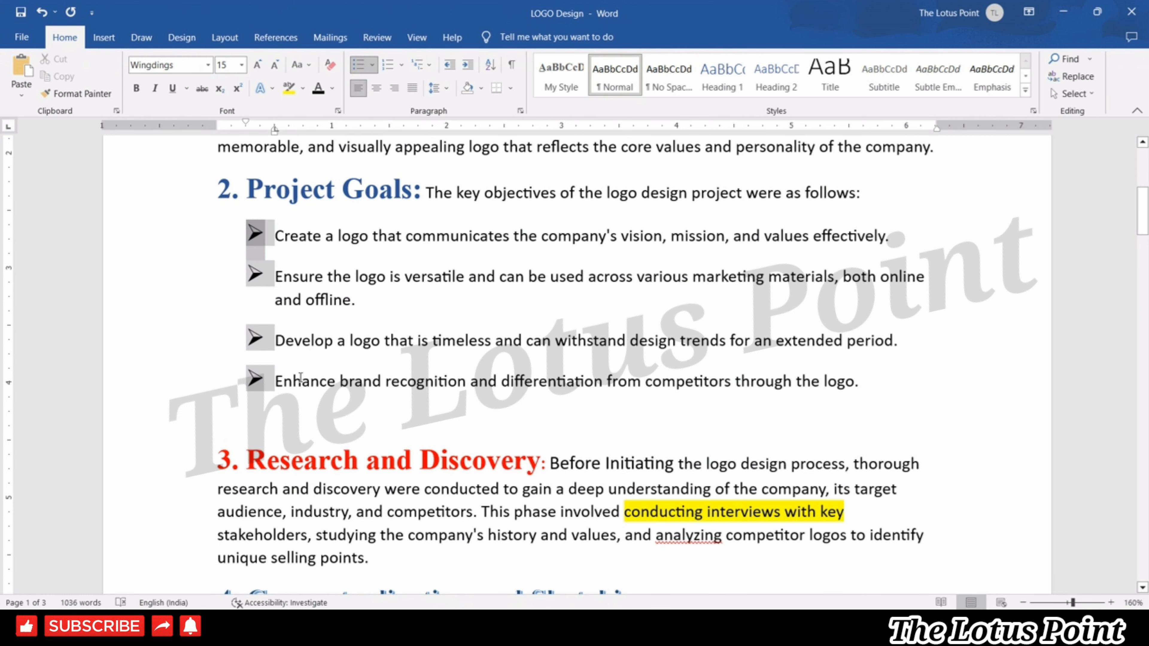
- Move the four-item list's arrowhead bullets to the left margin and set its hanging indent to about 0.2 inch
click(293, 364)
drag(269, 384, 248, 239)
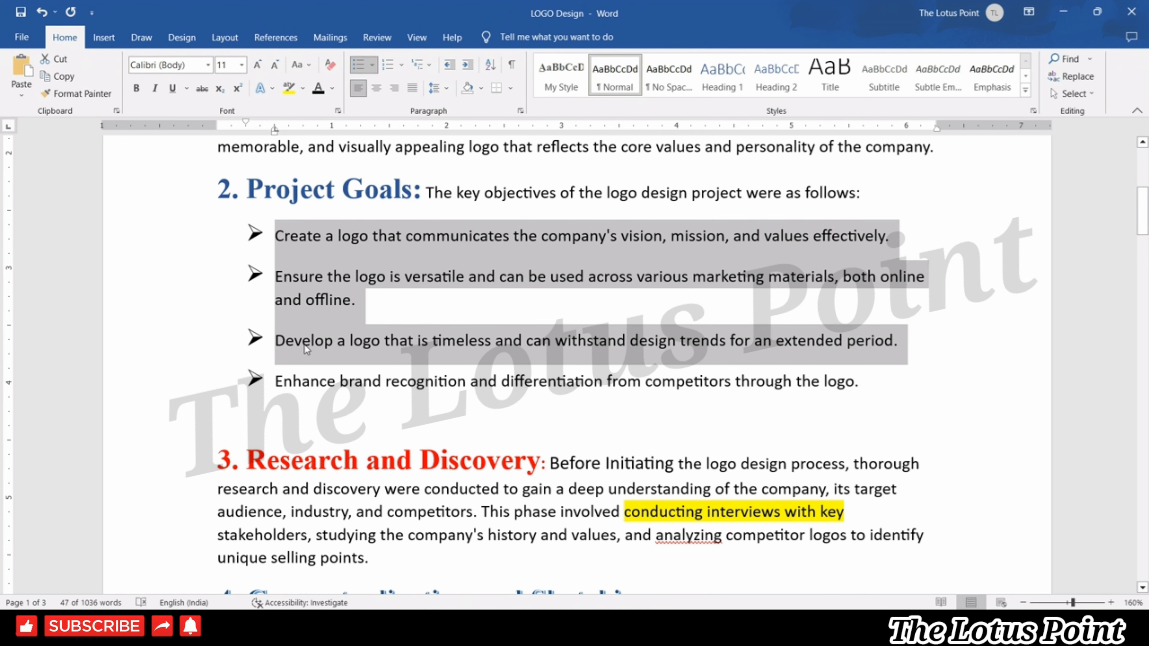
click(267, 398)
drag(267, 383, 234, 233)
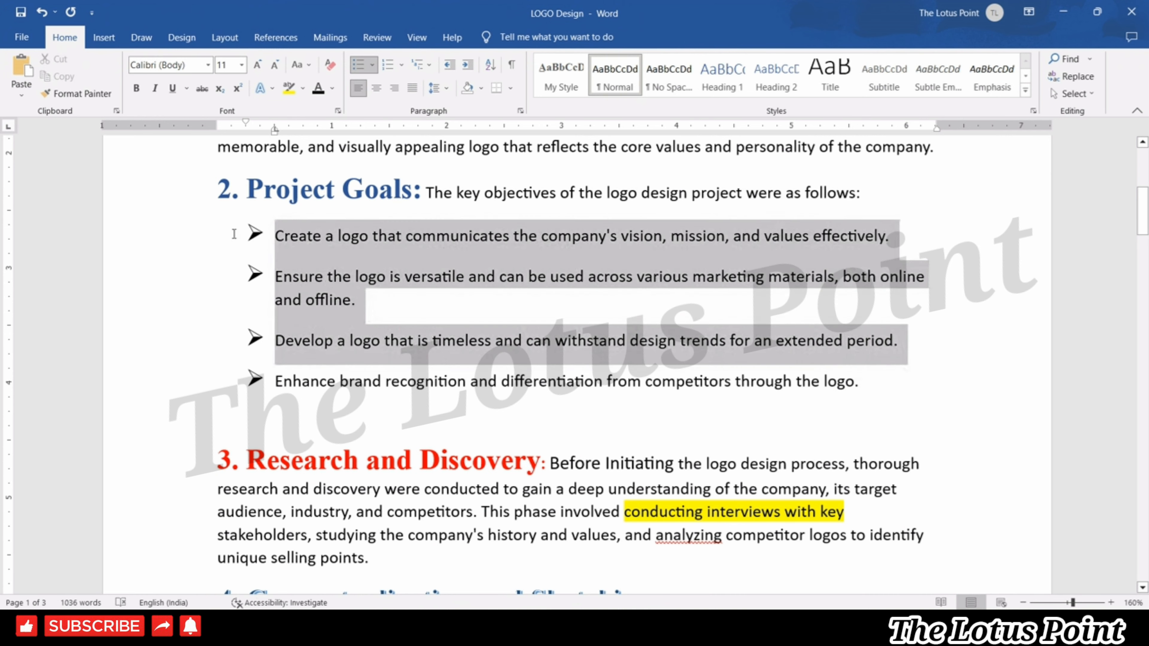
drag(869, 394, 274, 237)
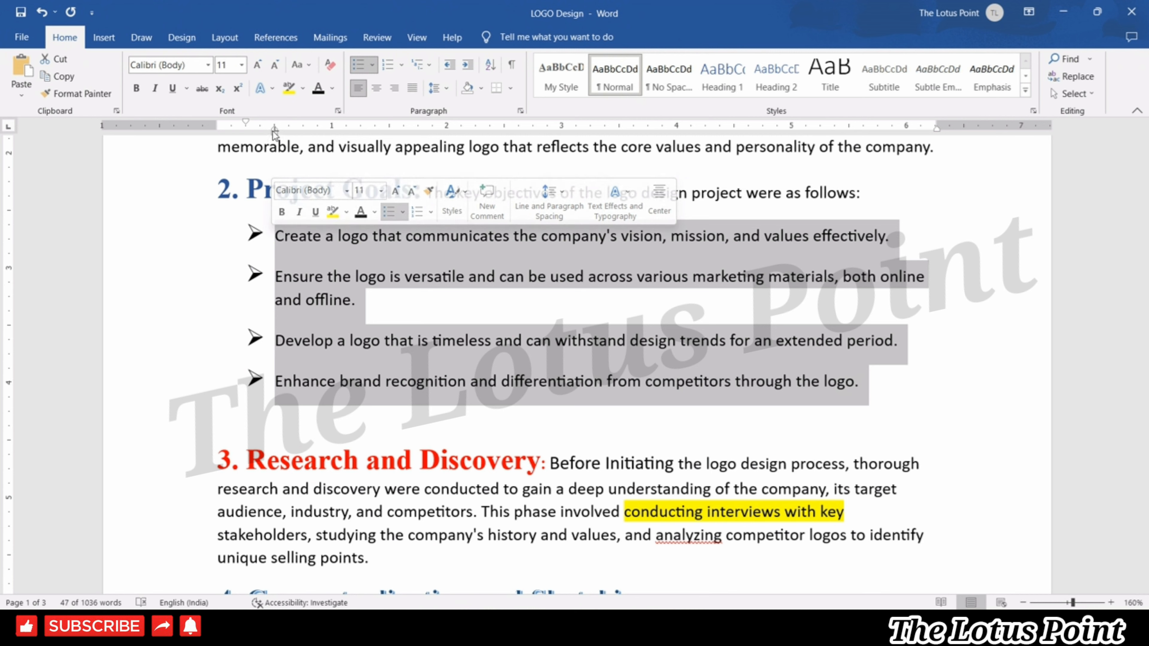
drag(273, 131, 219, 120)
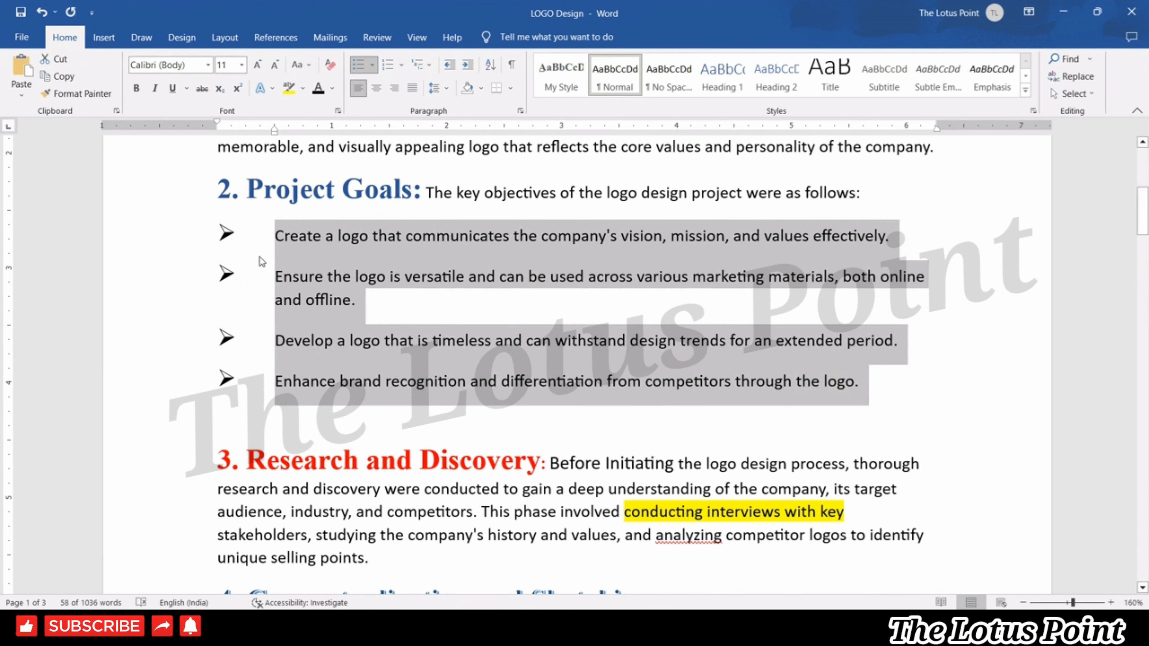
mouse_move(276, 130)
mouse_down()
mouse_move(190, 121)
mouse_move(220, 123)
mouse_up()
click(453, 337)
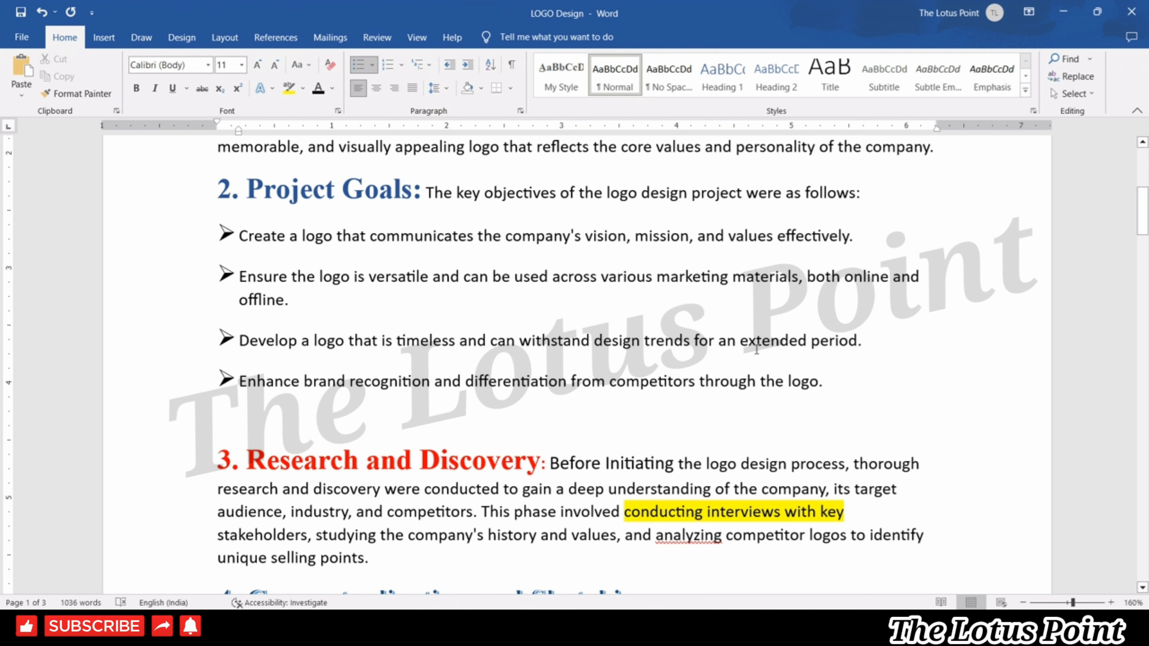
- Open the numbering styles for all four items of the list under "2. Project Goals:"
drag(823, 381, 238, 230)
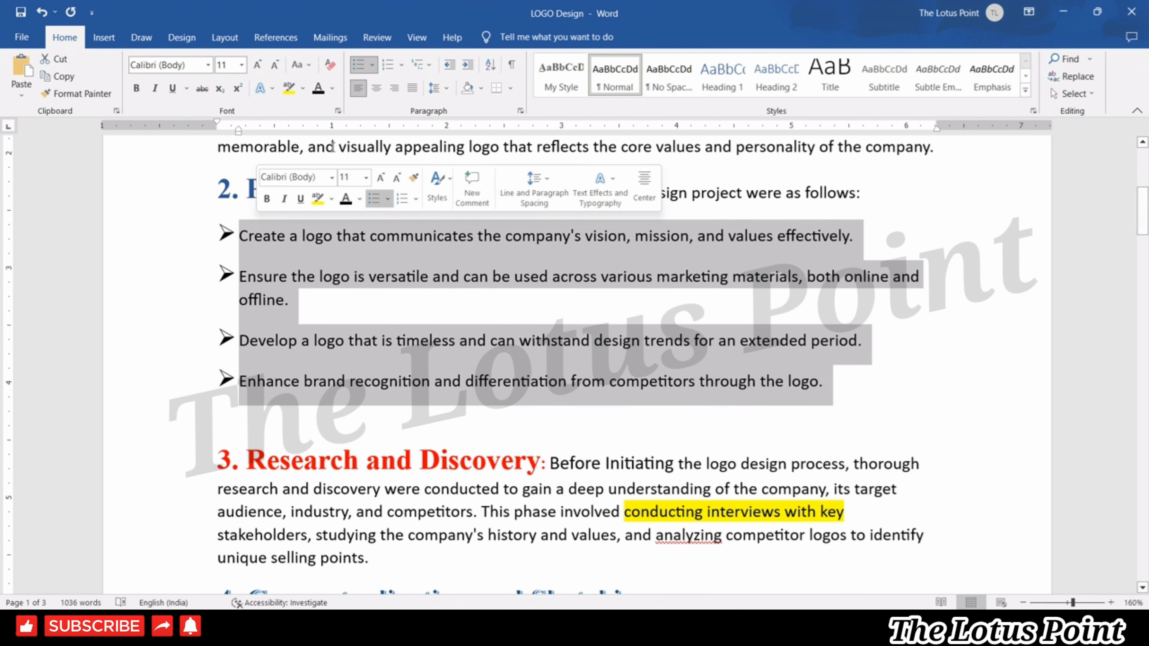
click(402, 66)
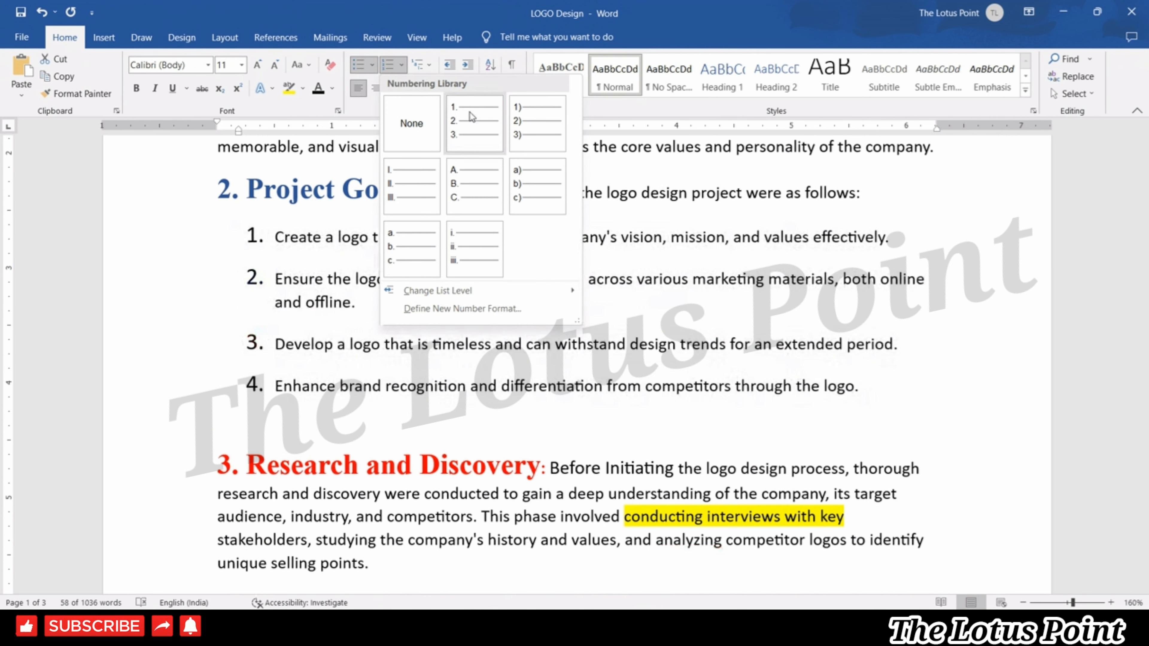
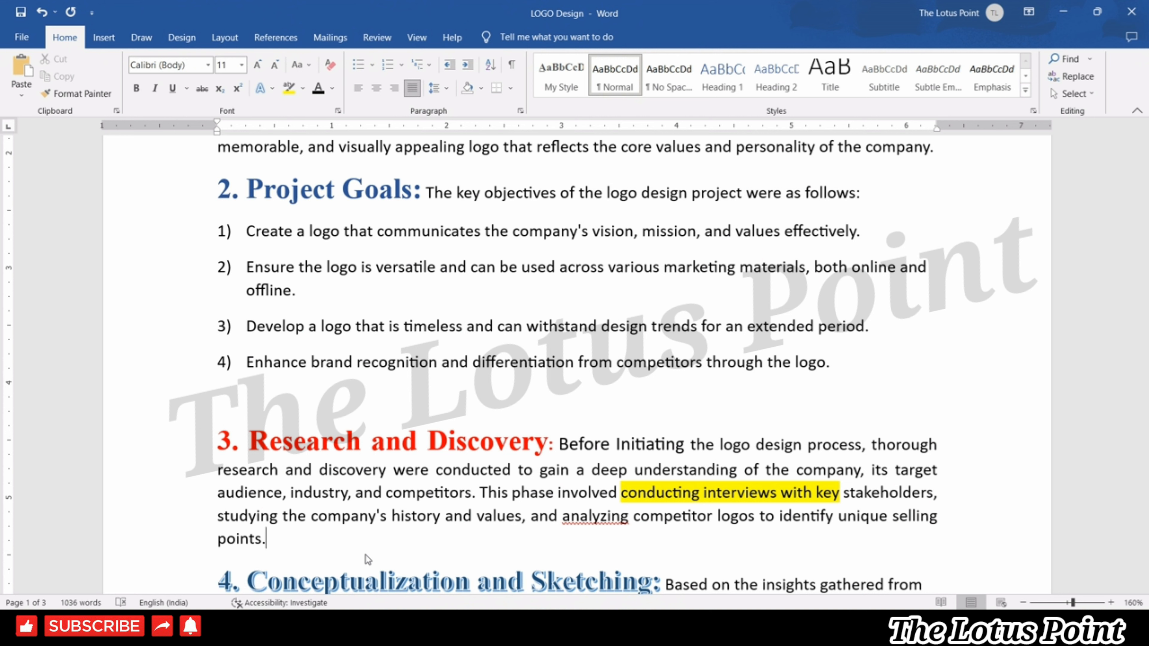
- Left-align the empty line below the numbered list and enter the text "The Lotus Point" on it
click(800, 404)
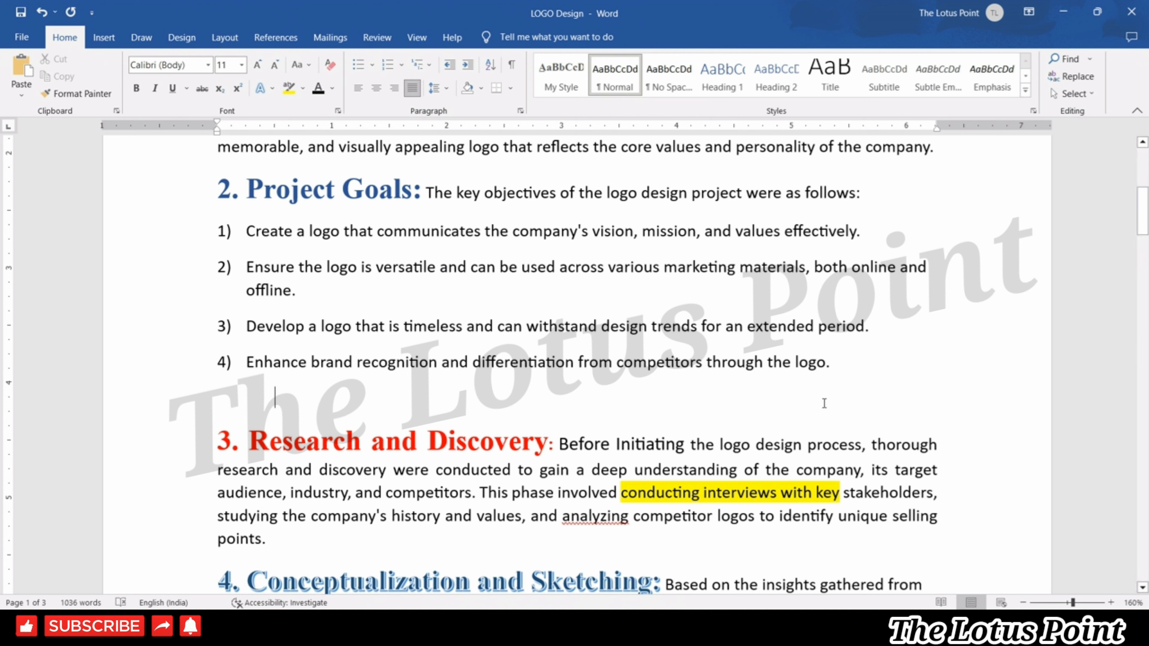
key(ctrl+l)
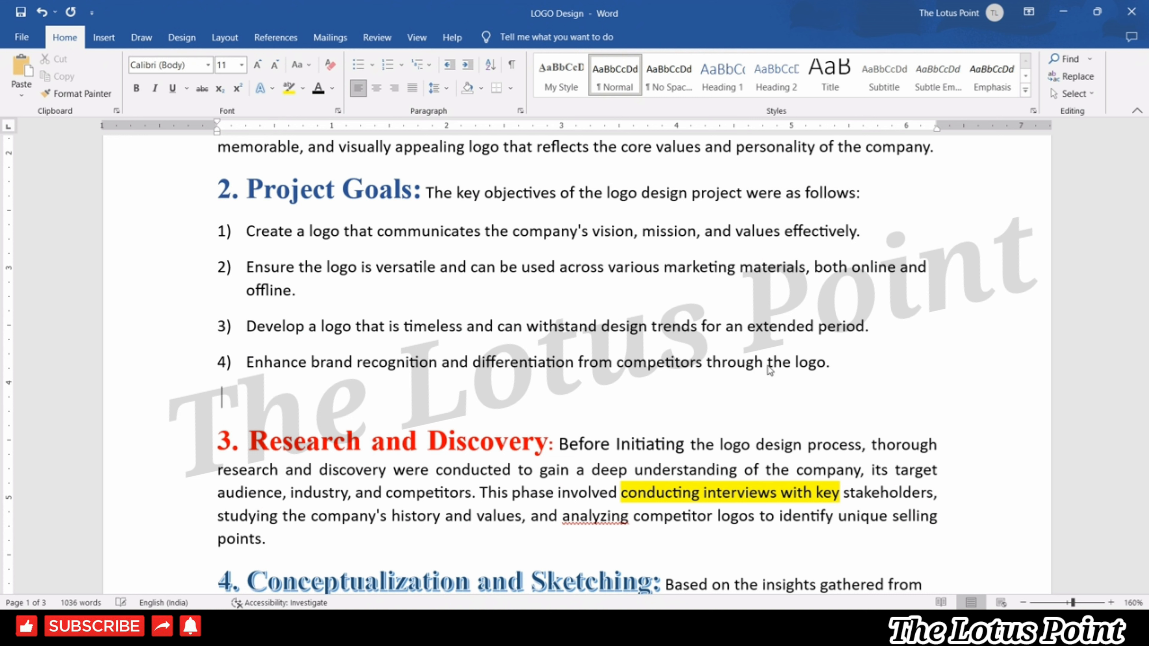
text(The Lotus Point)
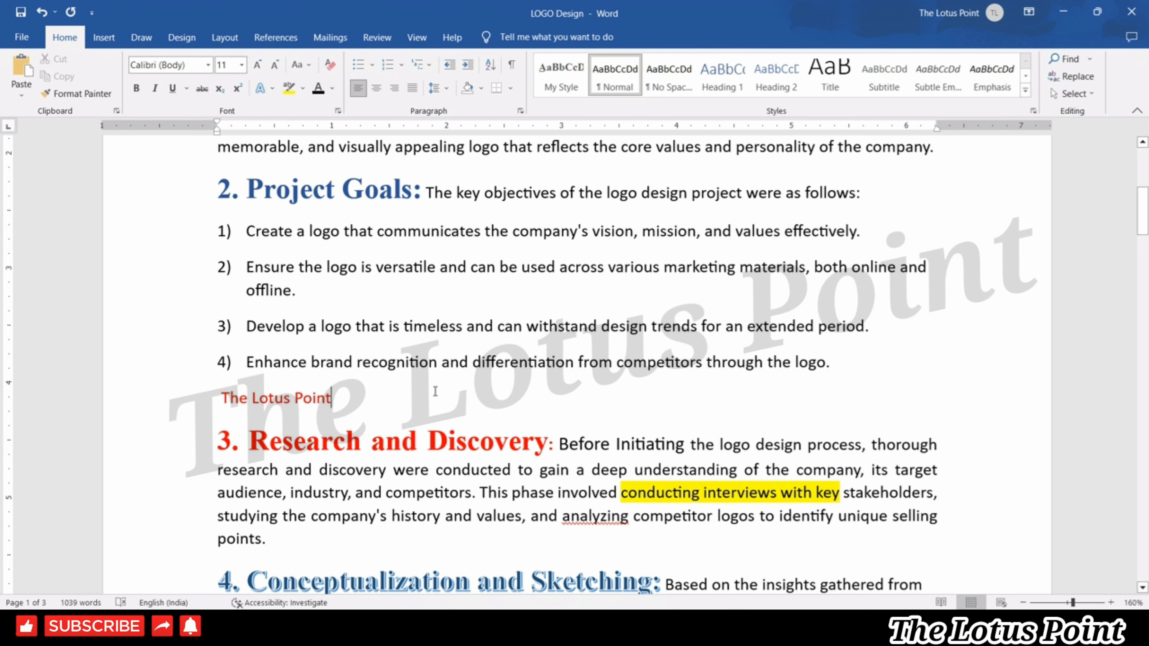
- Try right and left alignment on the "The Lotus Point" line, ending with right alignment
key(ctrl+r)
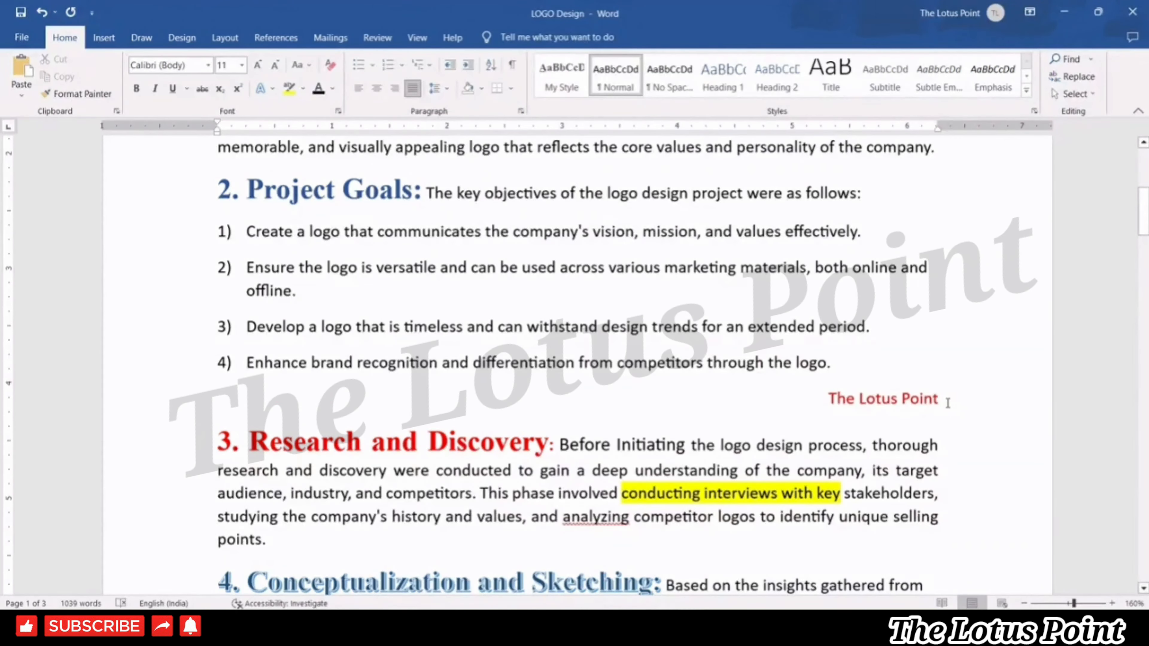
key(shift+Home)
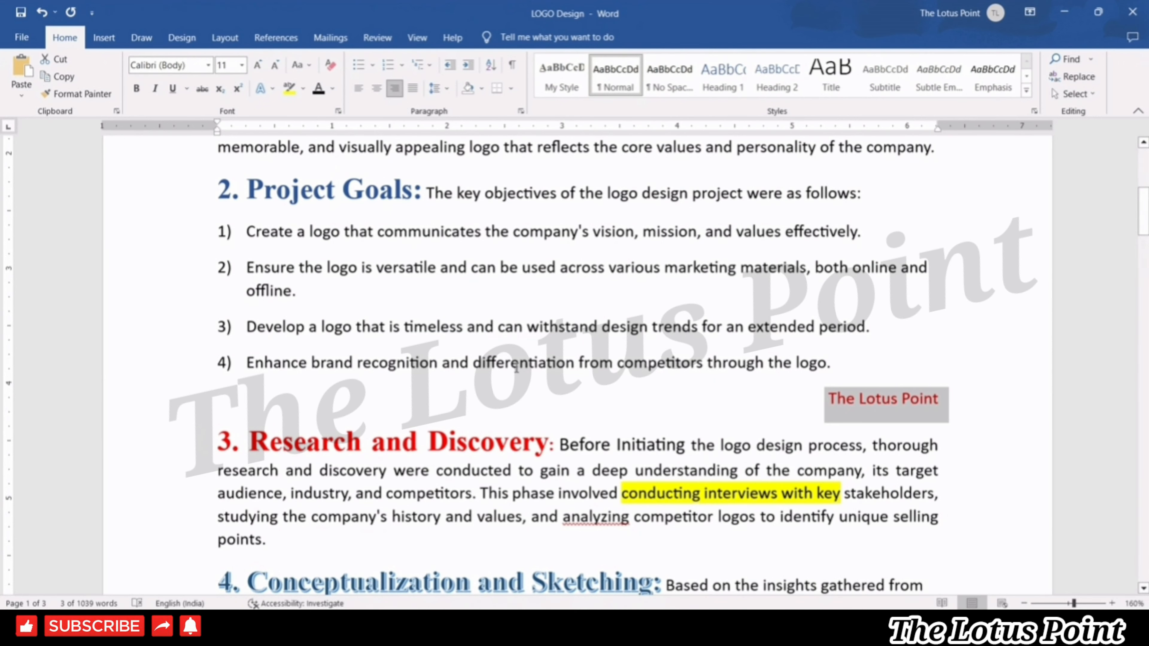
click(395, 90)
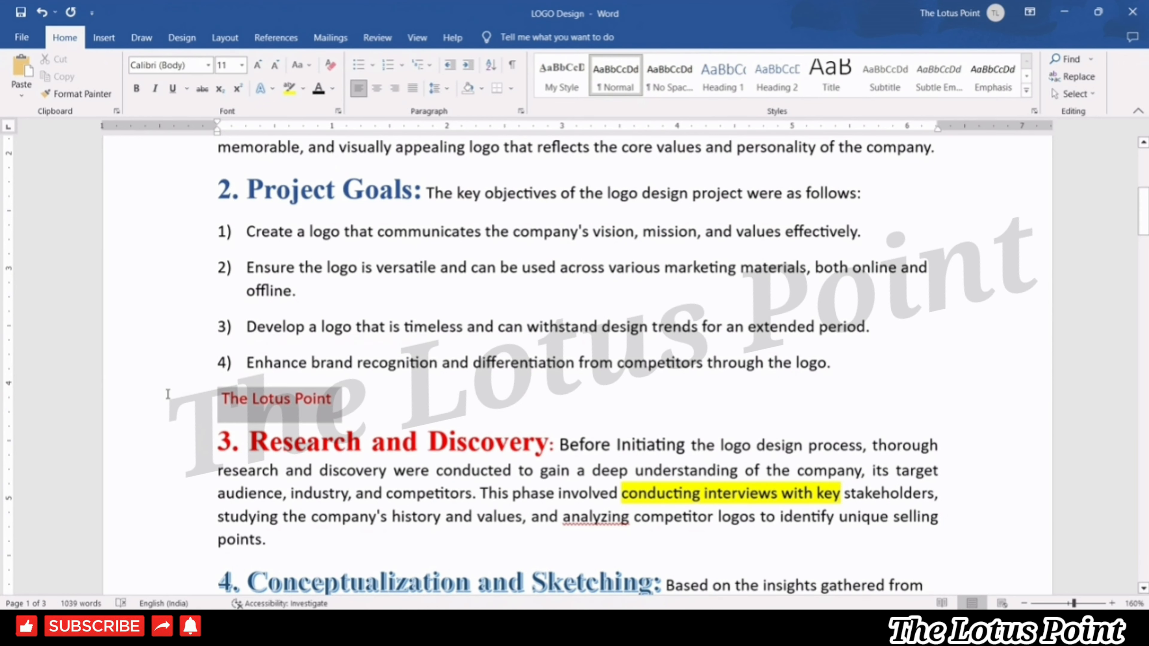
click(395, 89)
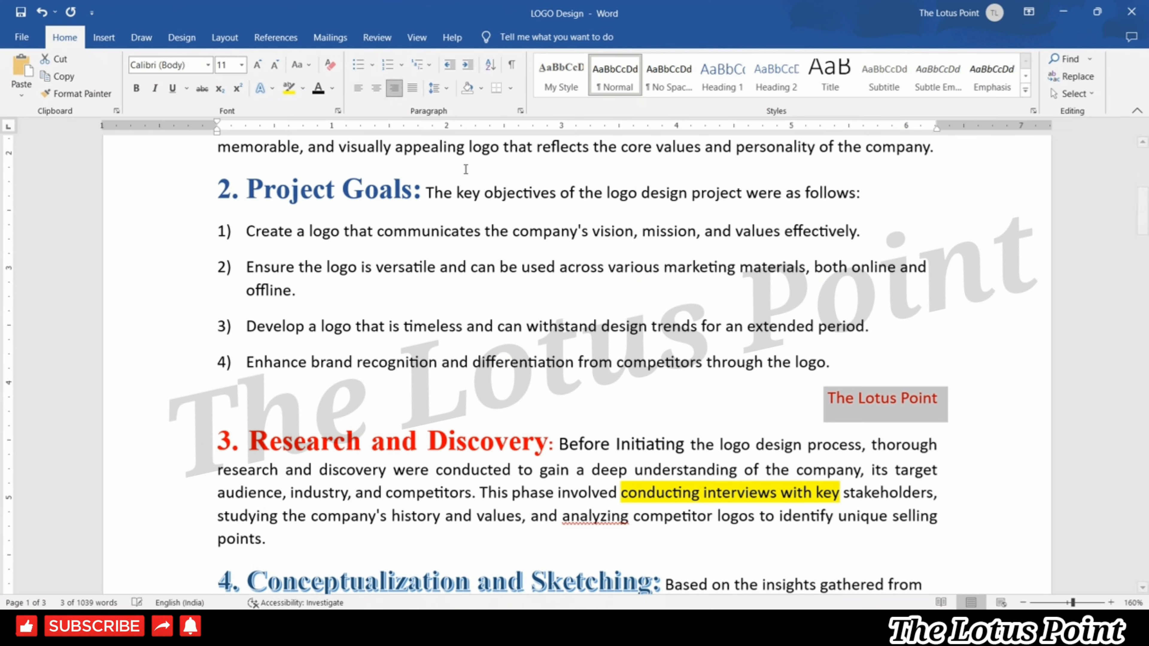
click(805, 469)
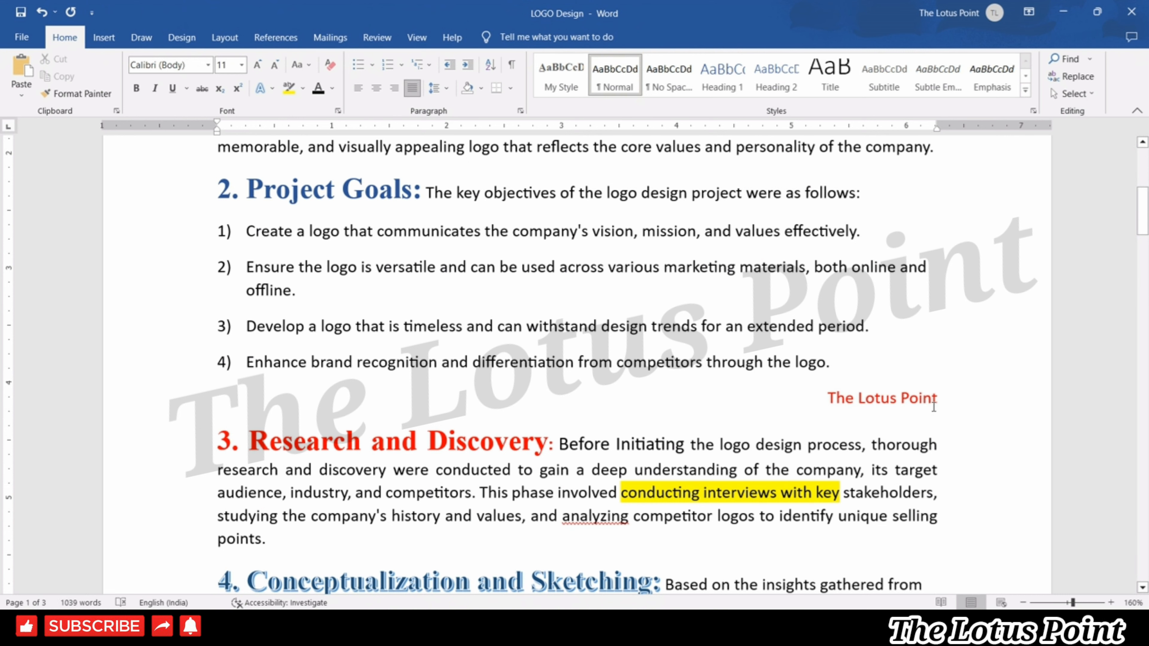
- Delete the "The Lotus Point" line between the numbered list and the section 3 heading
drag(948, 403, 779, 401)
key(Delete)
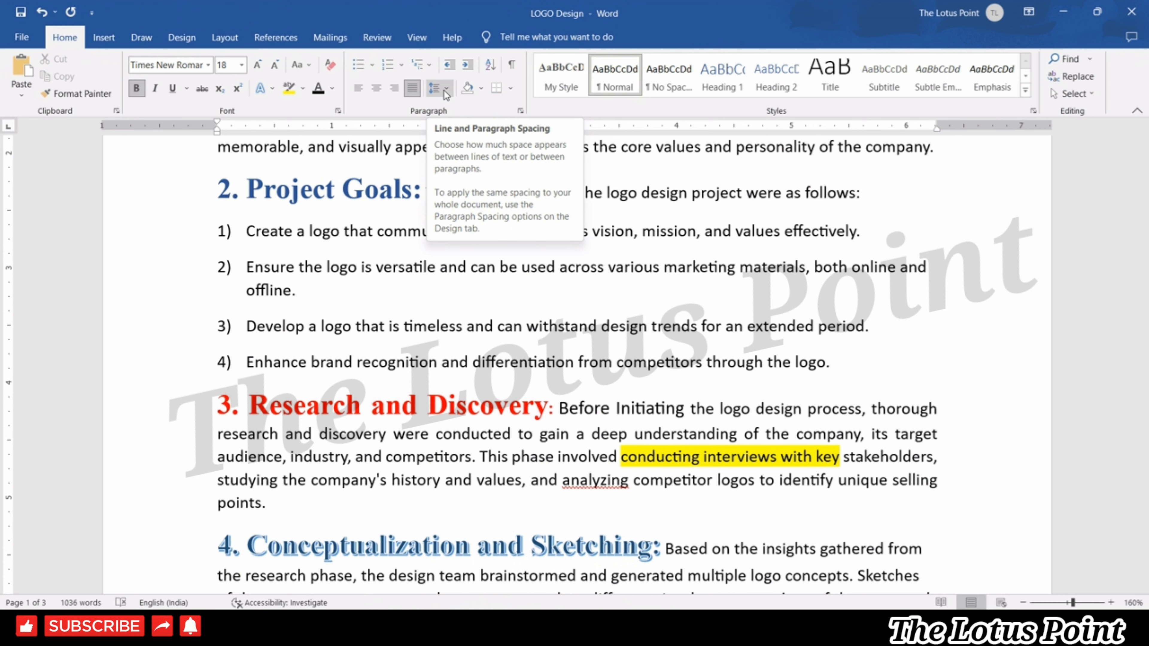
- Set the line spacing of list items 3 and 4 and the section 3 paragraph to 1.15
drag(272, 506, 202, 338)
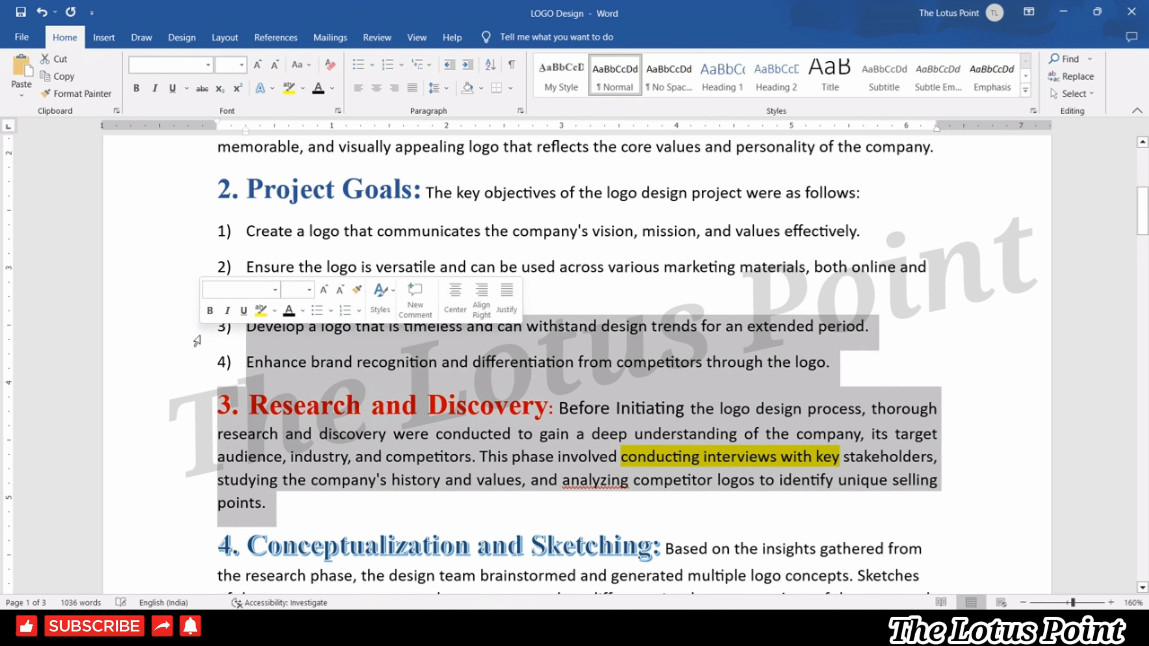
click(449, 89)
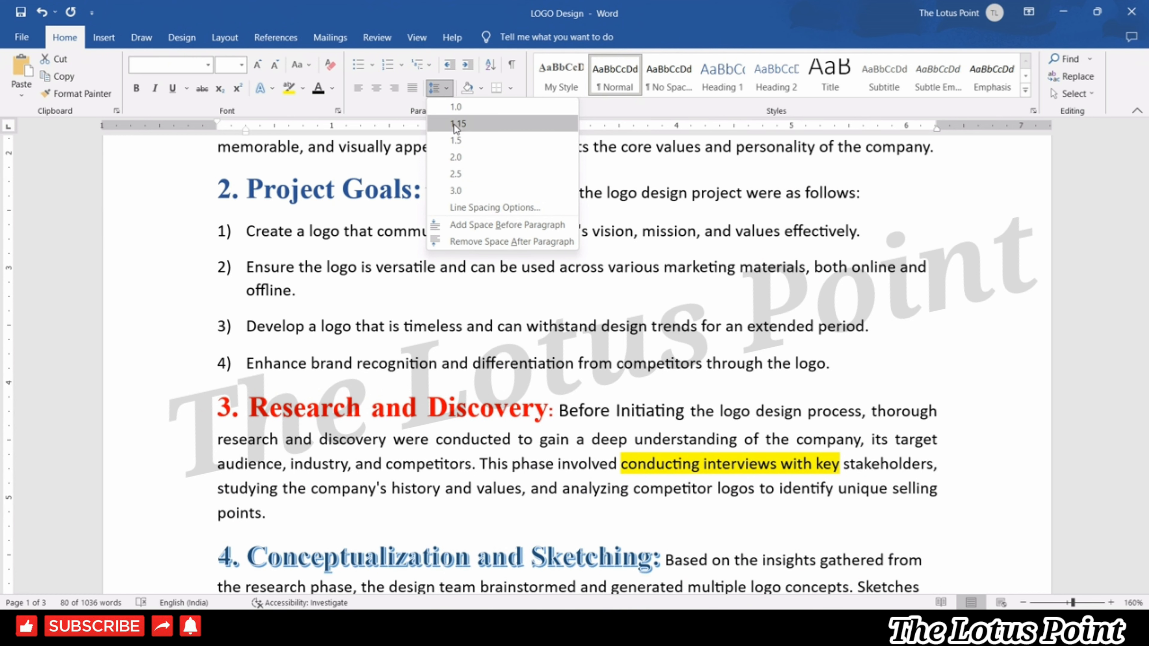
click(454, 123)
click(417, 381)
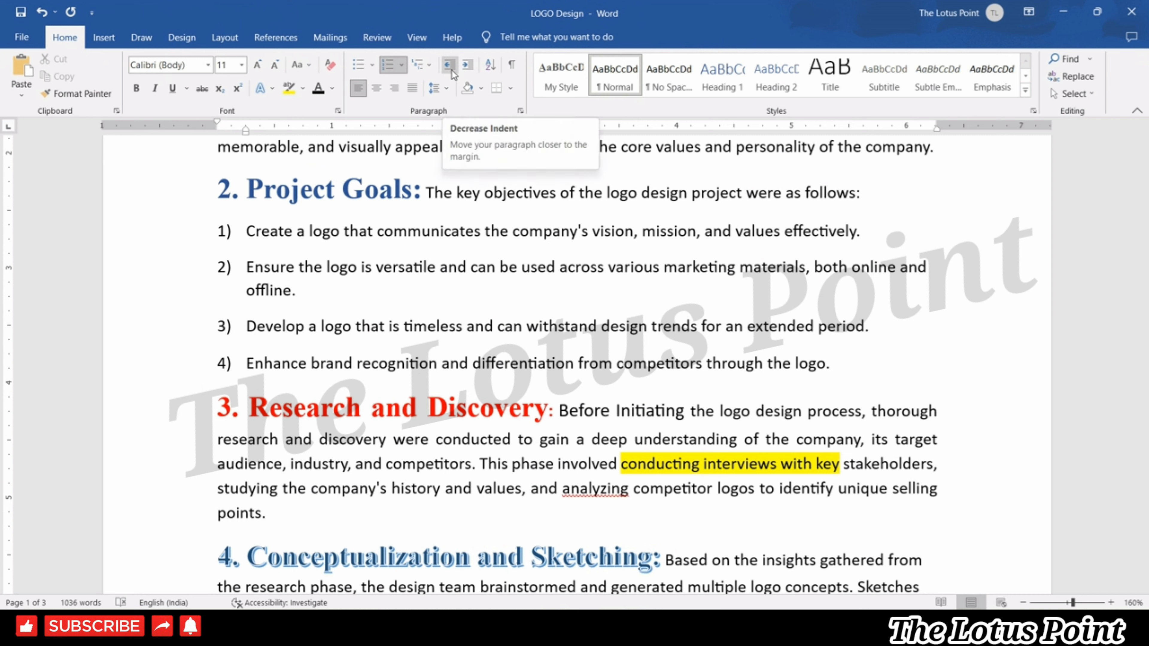
- Increase the left indent of the whole "3. Research and Discovery:" paragraph to about 1.5 inches
click(217, 408)
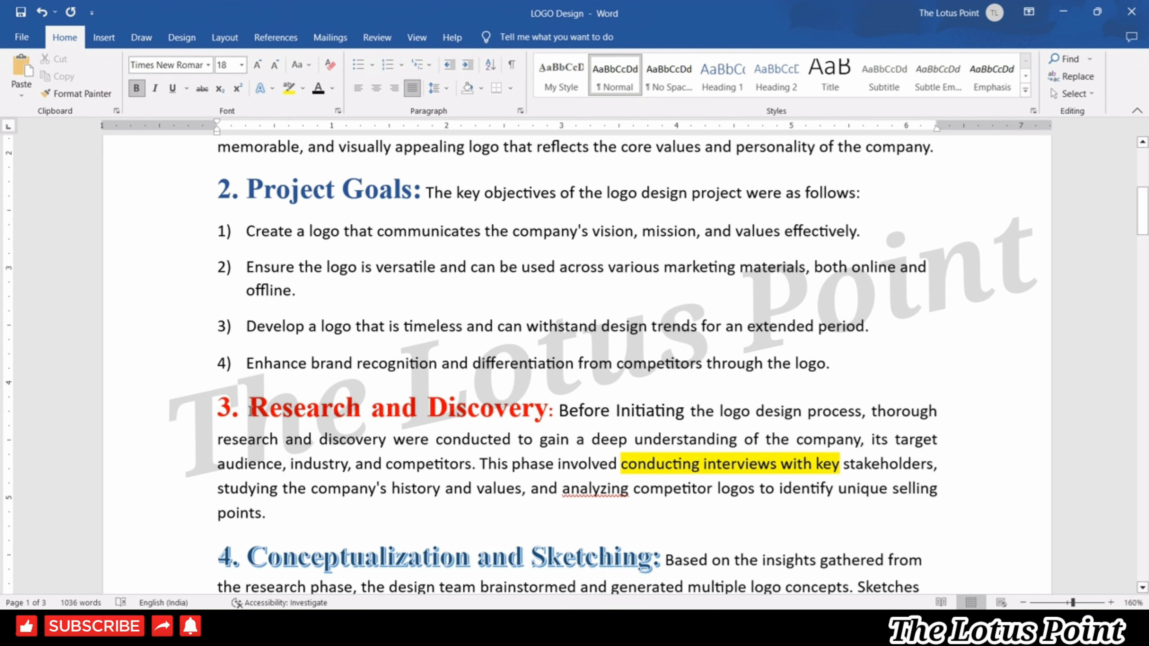
drag(285, 519, 192, 424)
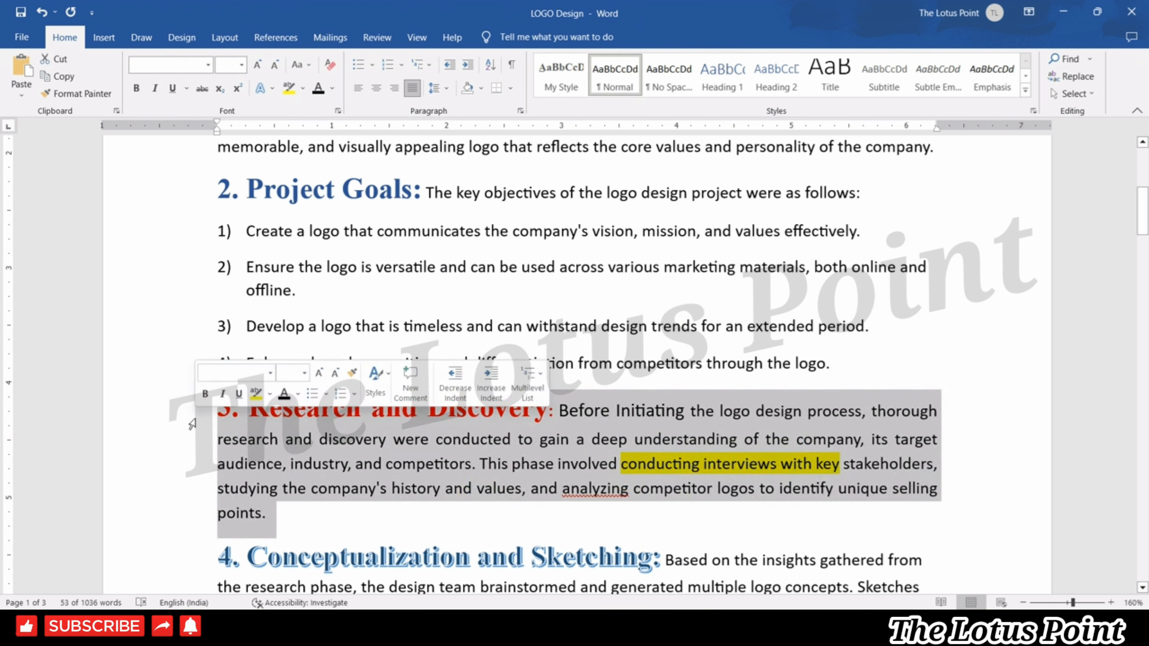
click(468, 65)
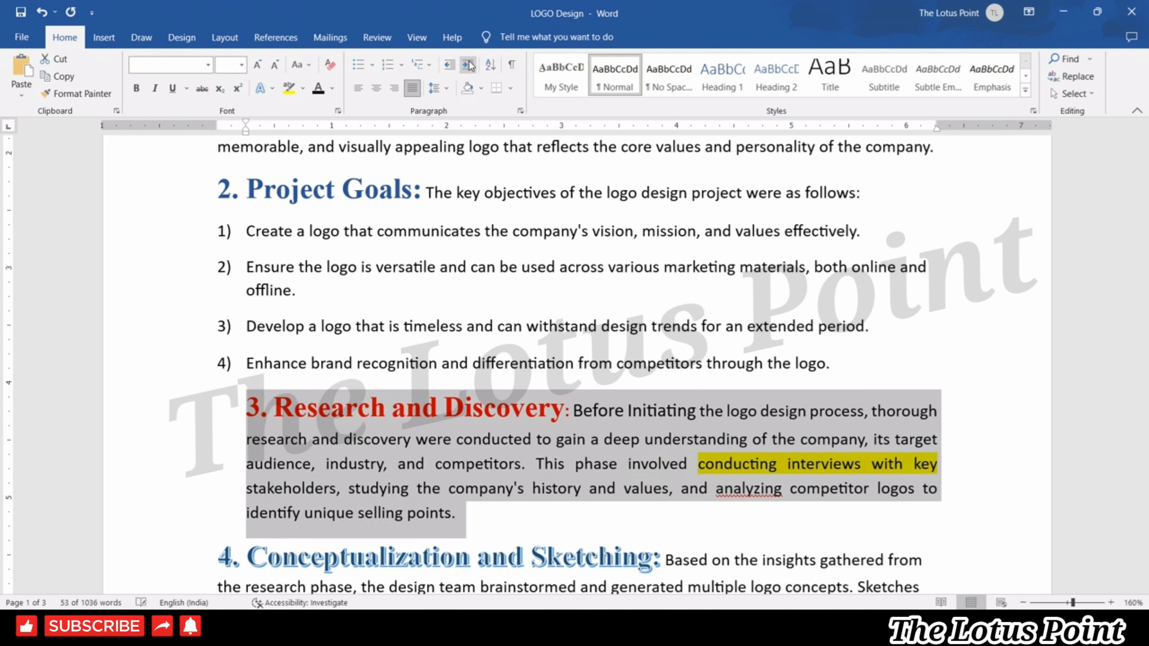
click(469, 65)
click(468, 65)
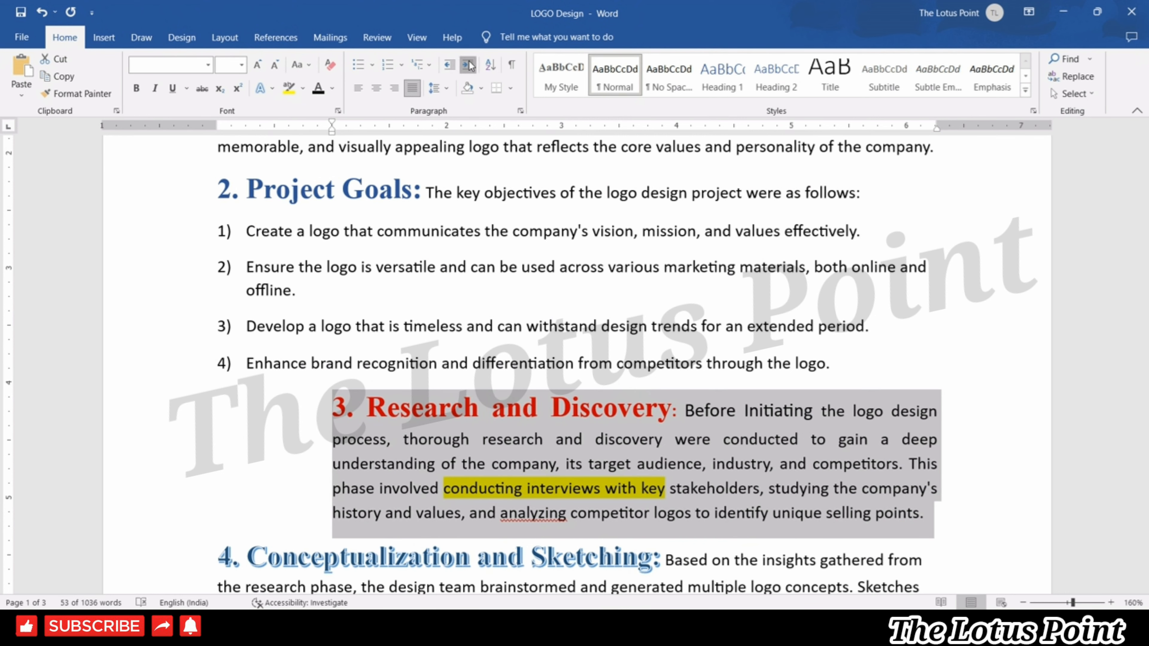
click(468, 66)
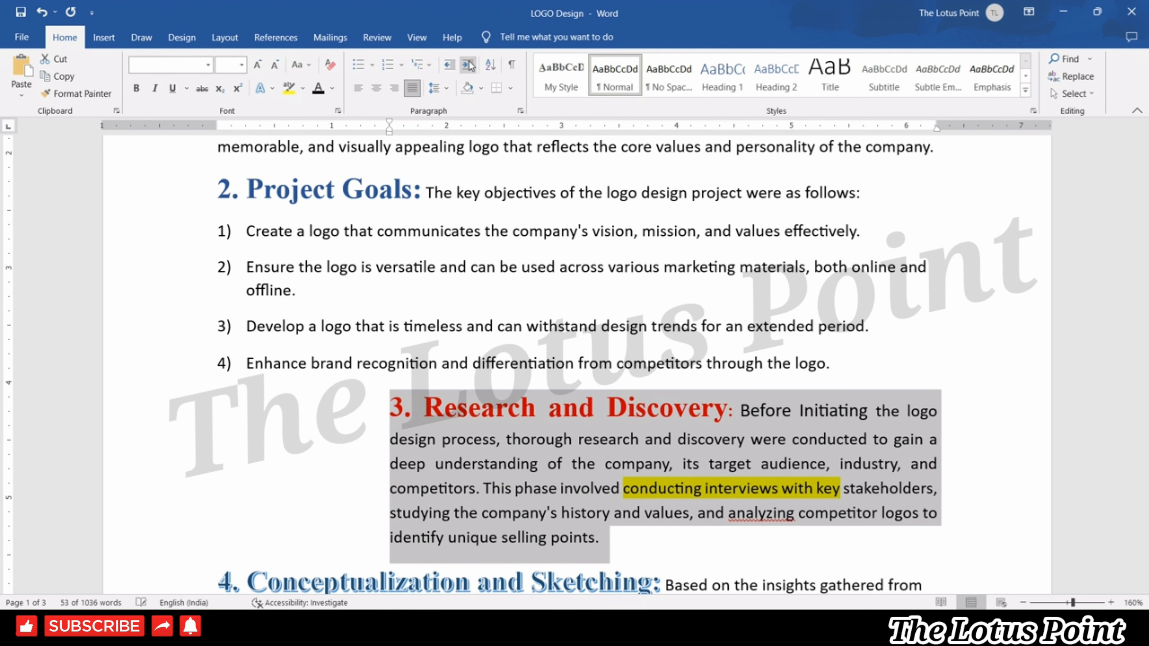
- Decrease the indent of the "3. Research and Discovery:" paragraph back to the left margin
click(450, 66)
click(450, 66)
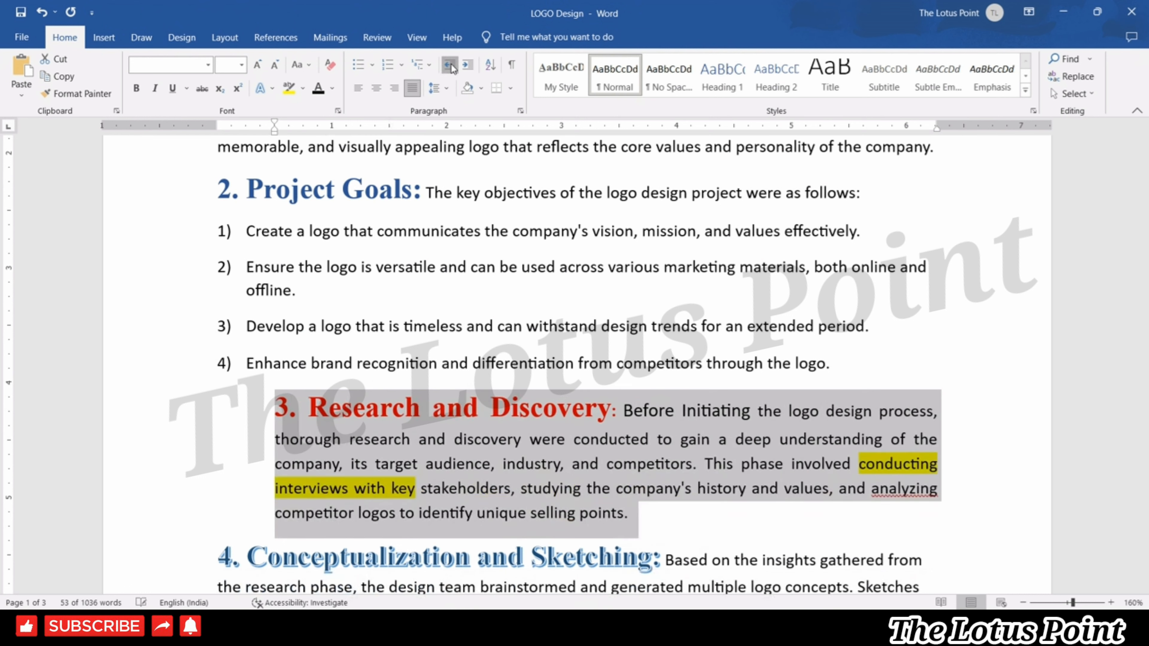
click(450, 66)
click(450, 66)
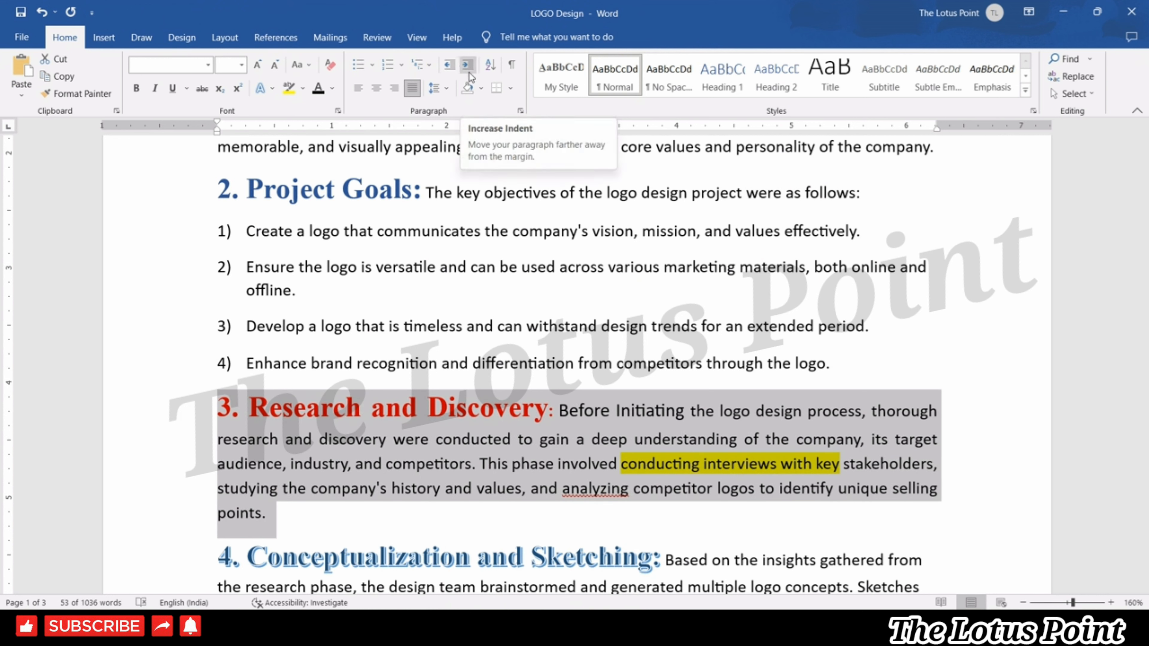
- Shade items 3 and 4 of the numbered list under "2. Project Goals:" with a light grey theme colour
click(482, 93)
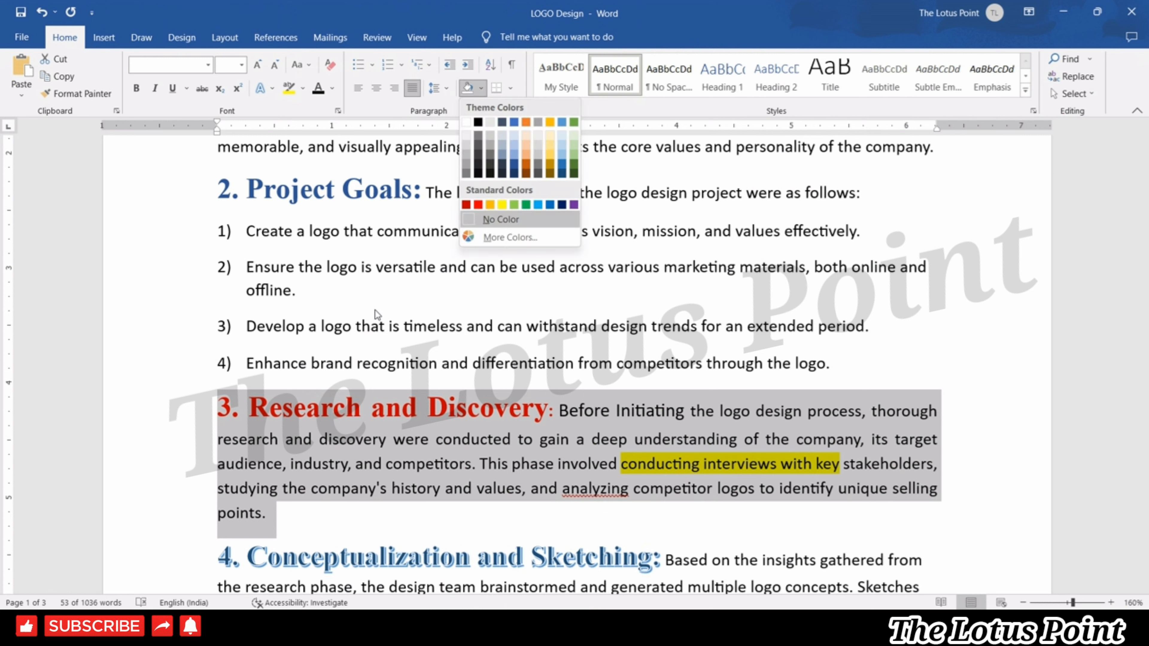
click(376, 310)
drag(839, 365, 156, 337)
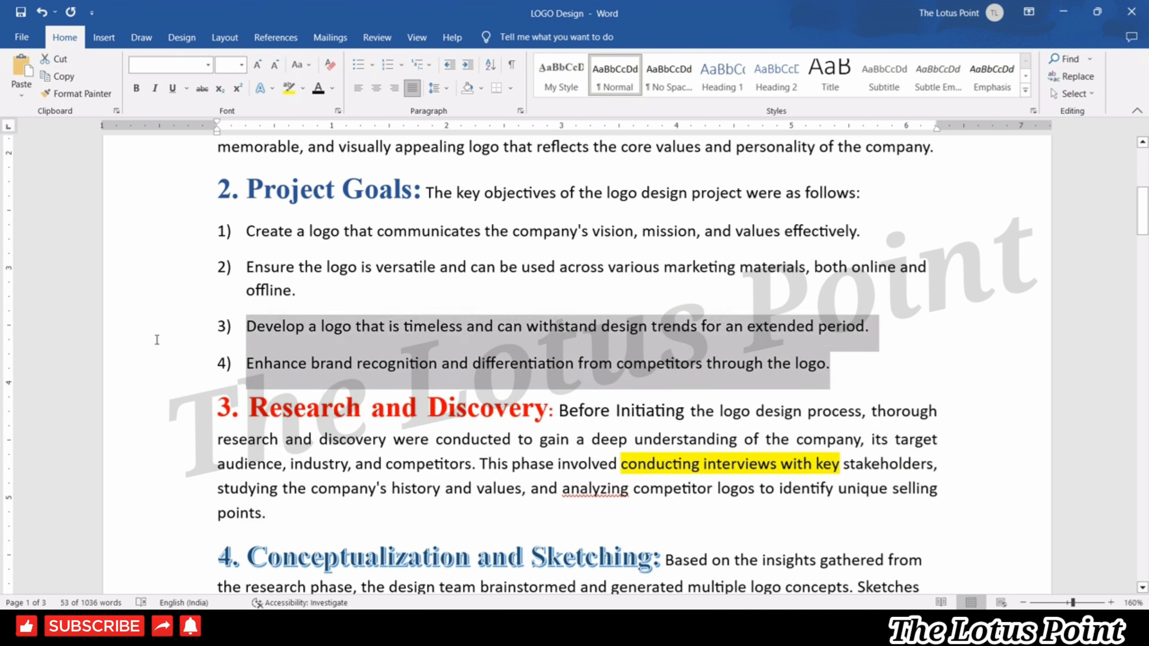
click(482, 89)
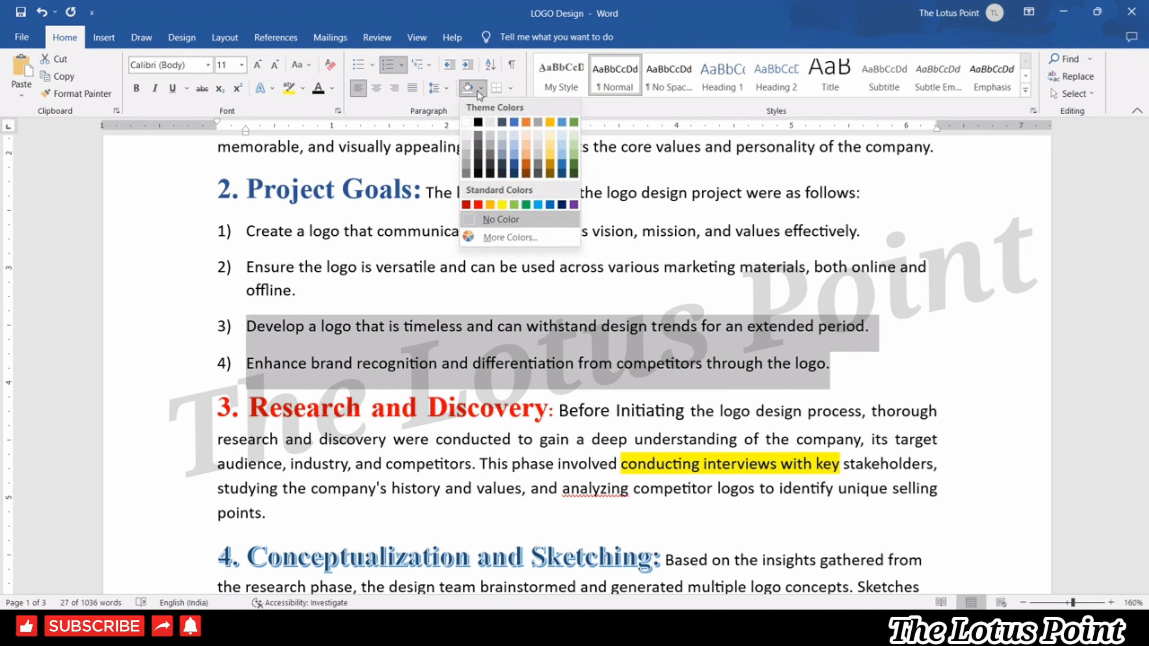
click(489, 131)
click(651, 343)
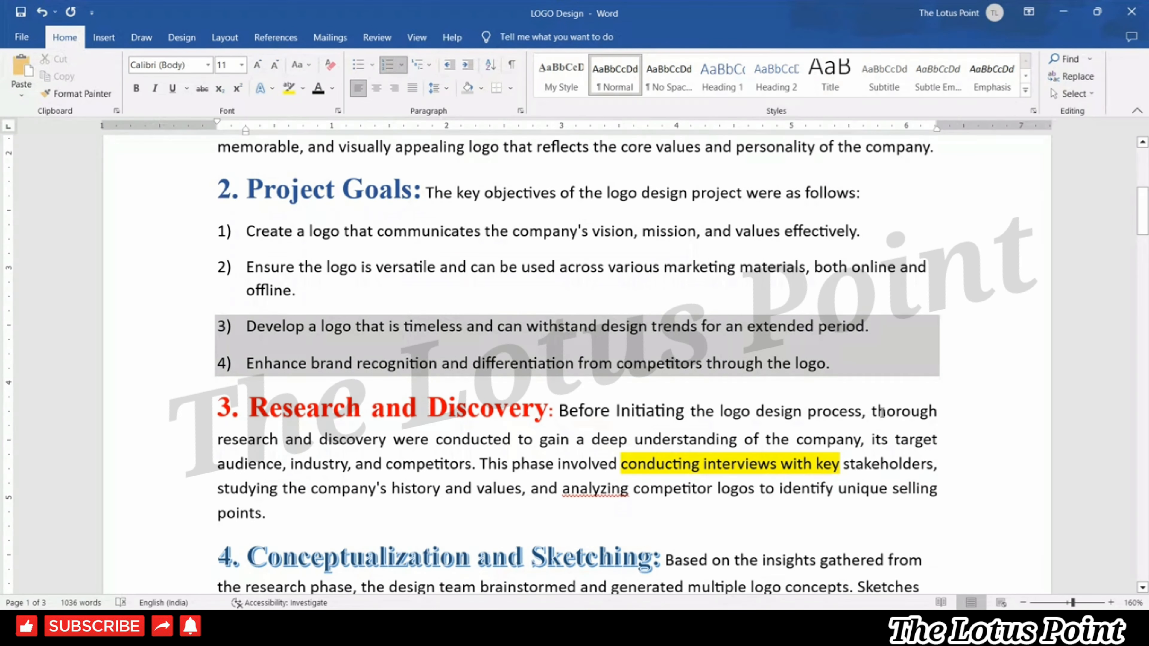
- Shade the "3. Research and Discovery:" heading text with the light grey used on the list items
drag(557, 409, 189, 405)
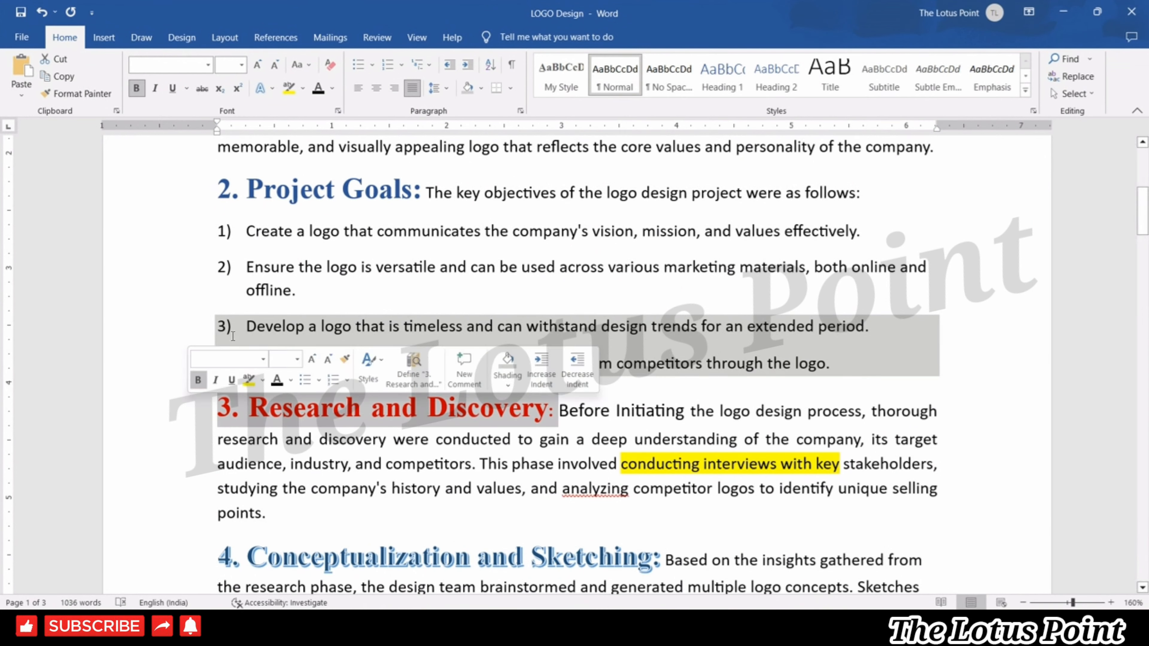
click(474, 88)
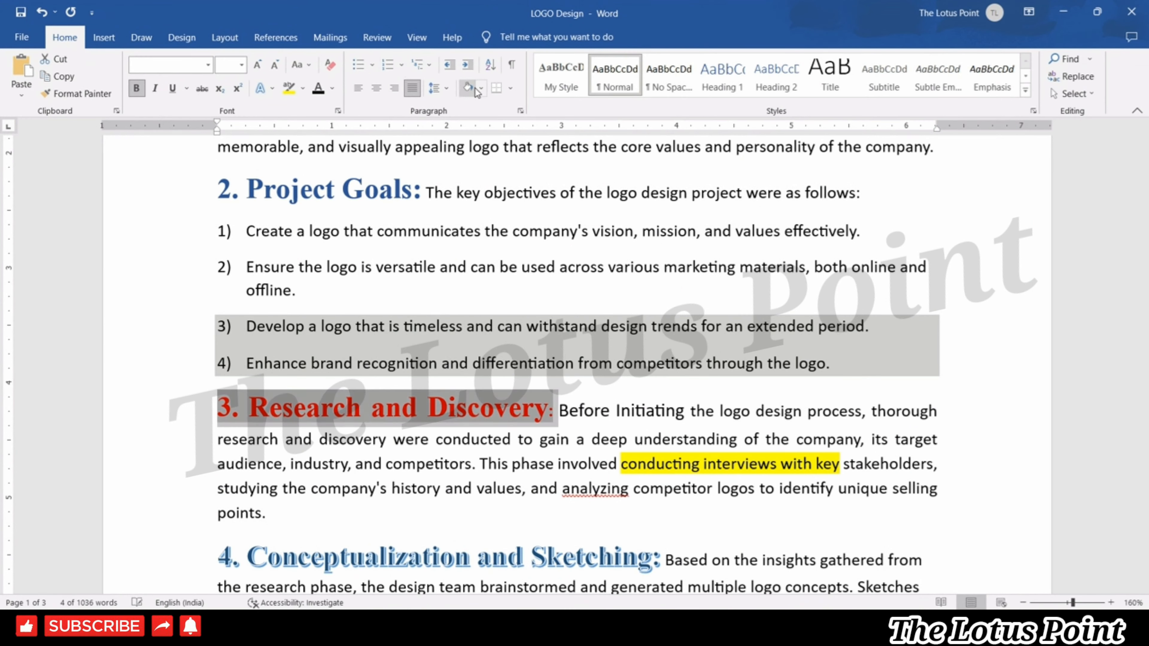
click(879, 404)
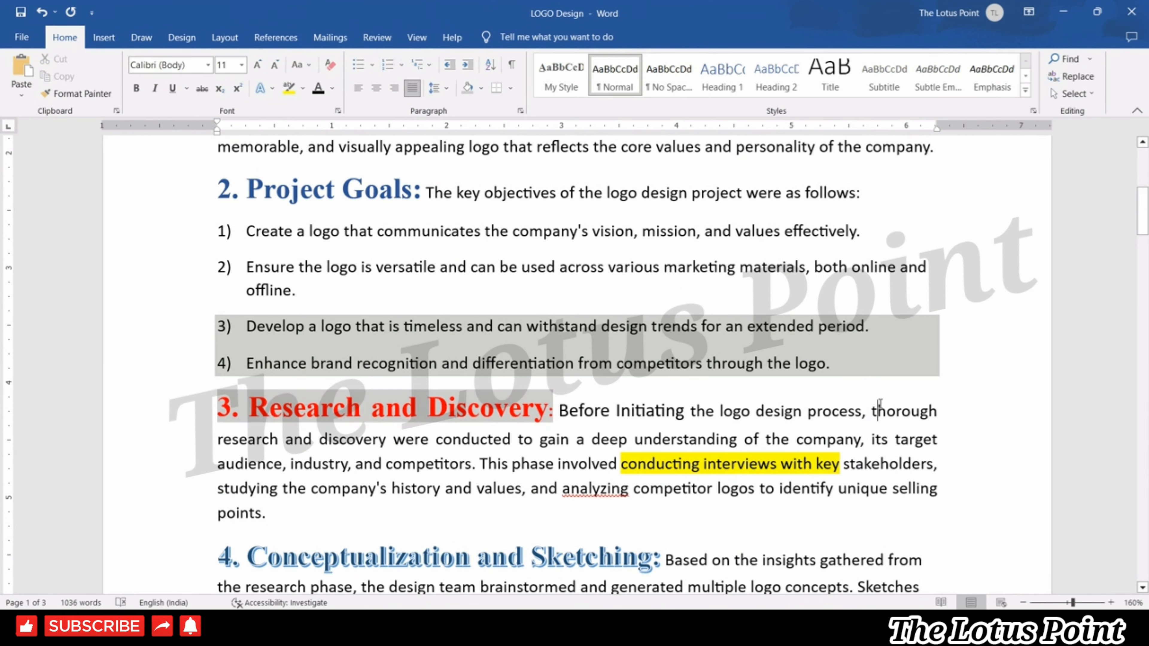
- Shade the whole "3. Research and Discovery:" paragraph with standard yellow
drag(555, 412, 327, 516)
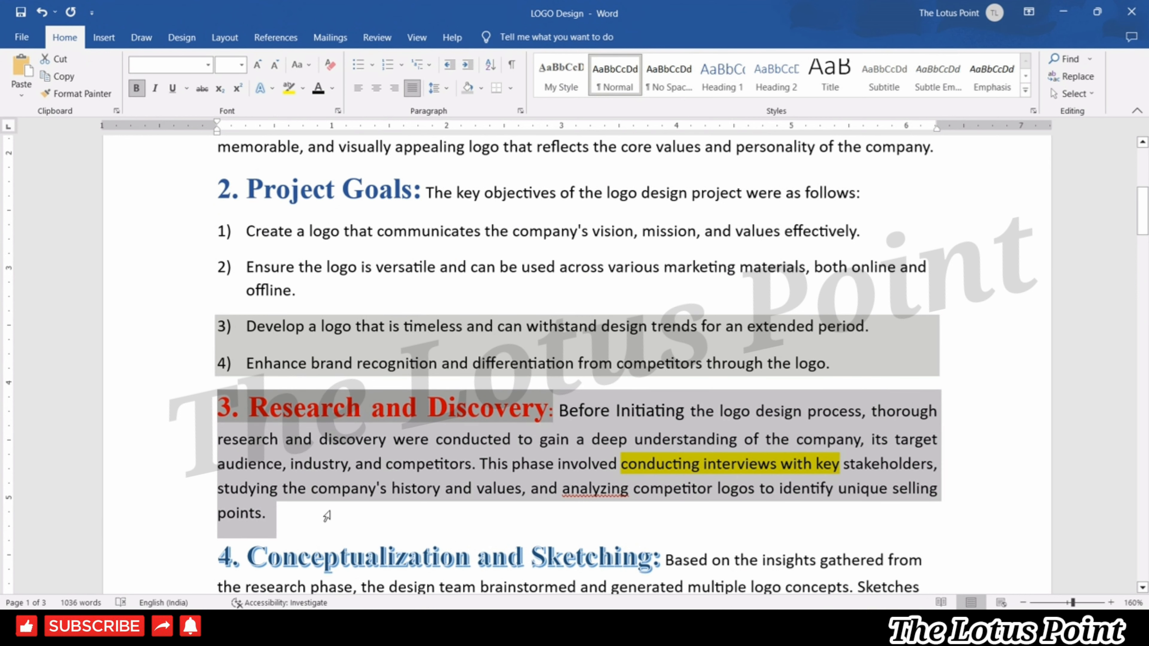
click(480, 89)
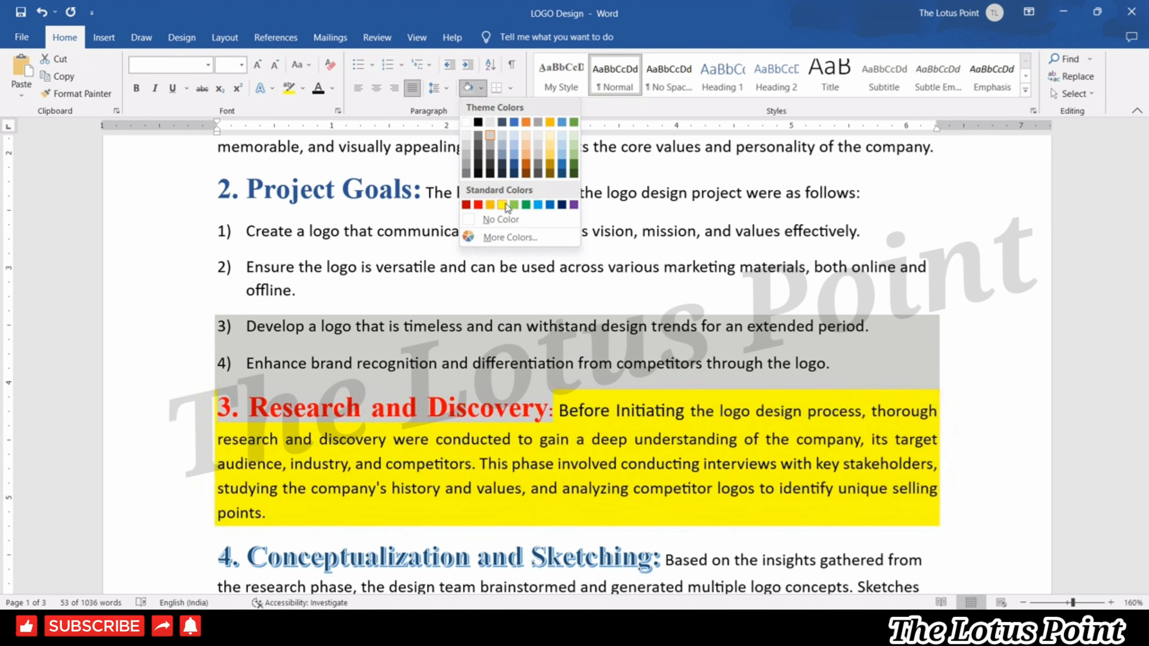
click(505, 204)
click(966, 428)
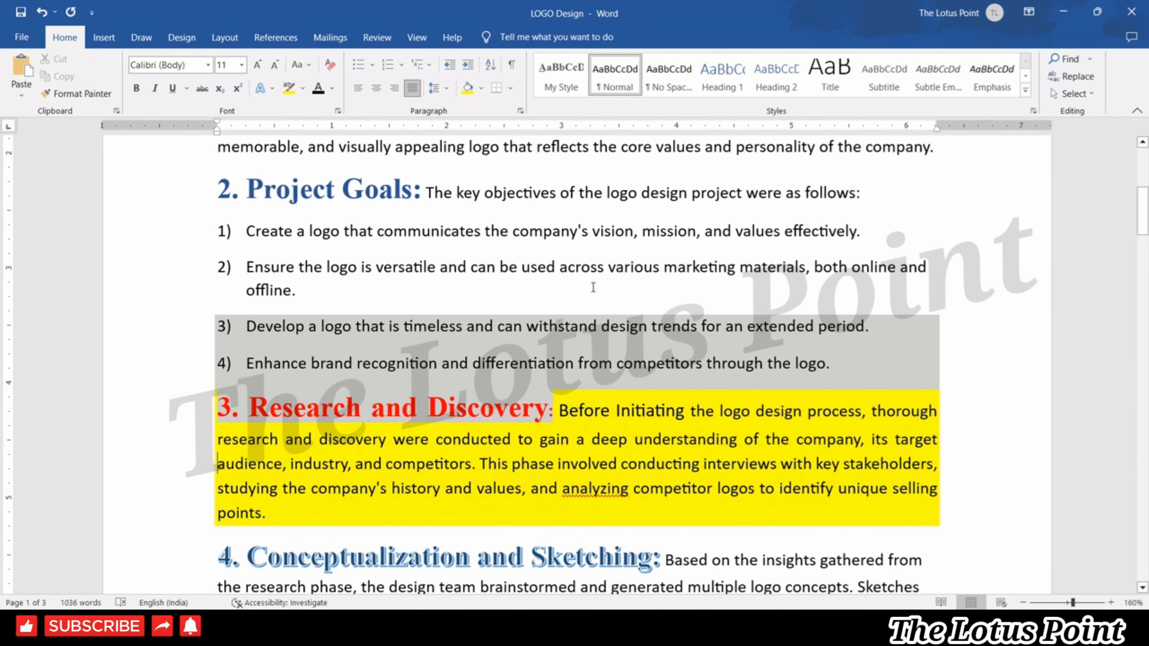
click(738, 531)
- Remove the shading from list item 4 and the "3. Research and Discovery:" paragraph with No Color
drag(272, 520, 313, 386)
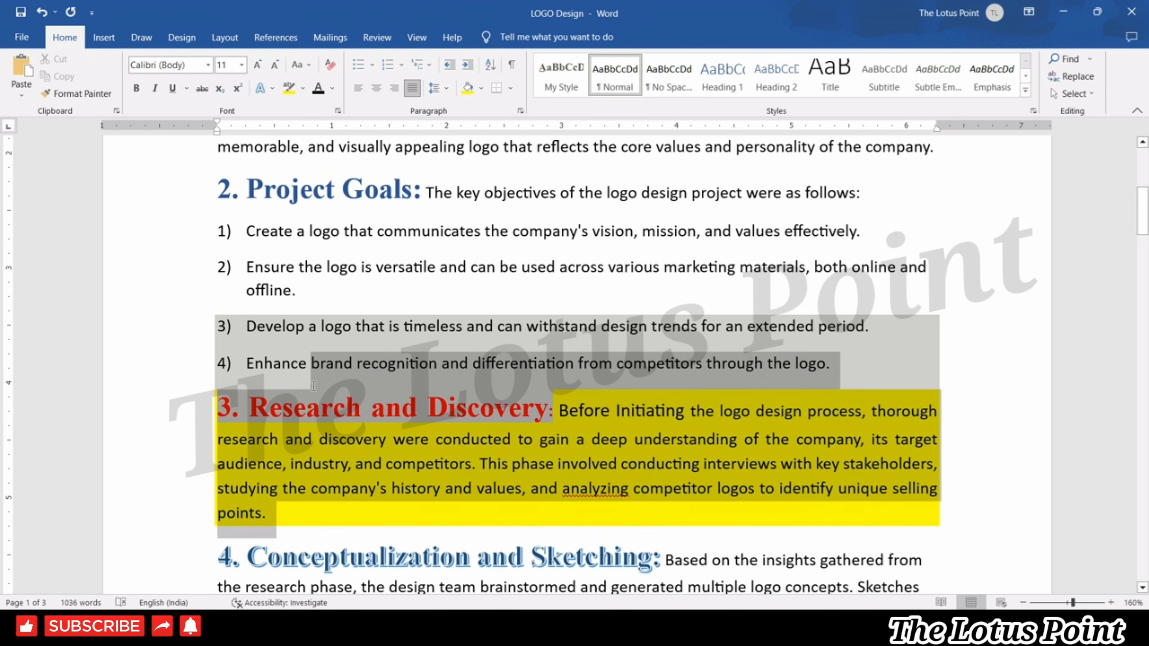
click(481, 89)
click(498, 217)
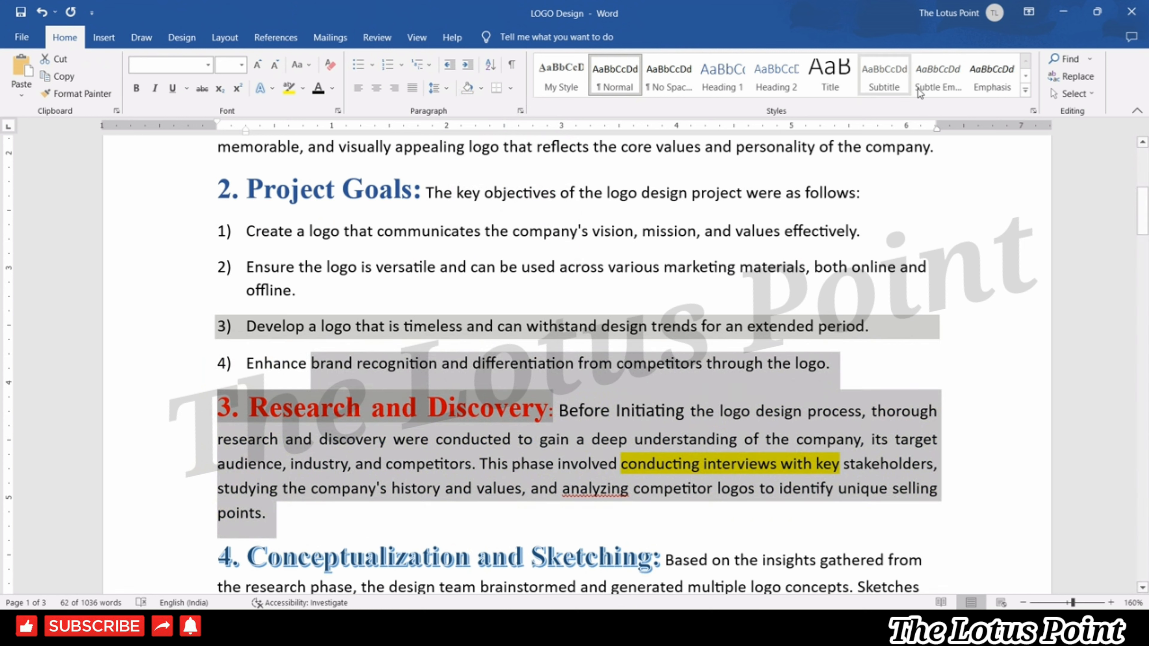
- Add a top border to the "4. Conceptualization and Sketching:" paragraph
click(507, 557)
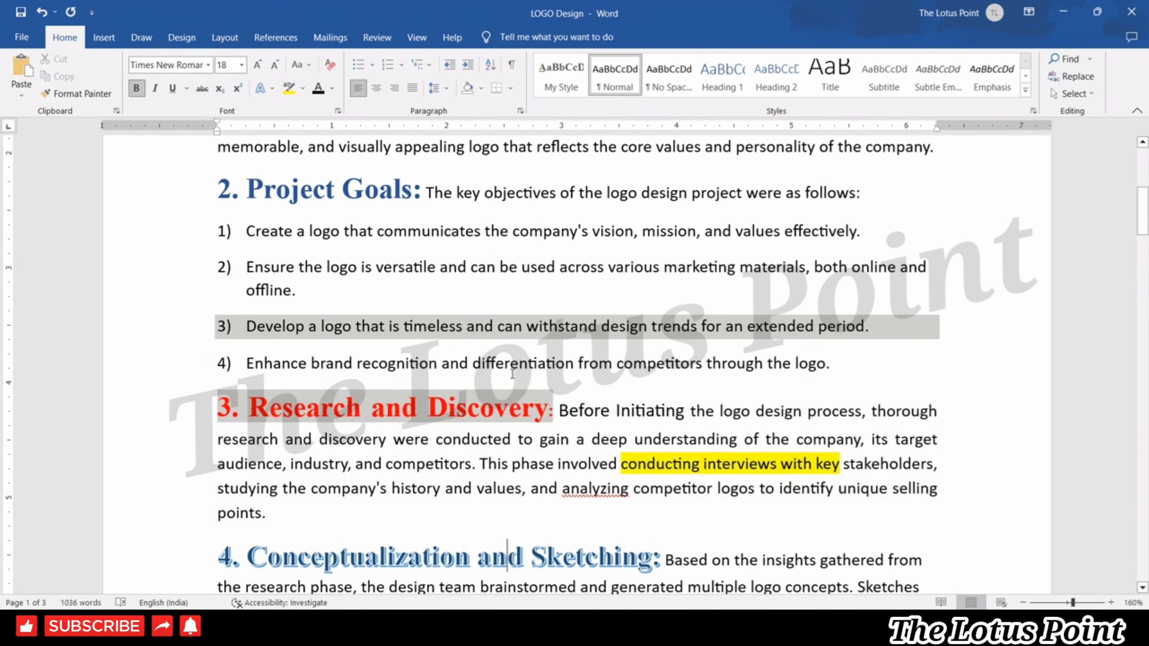
click(510, 88)
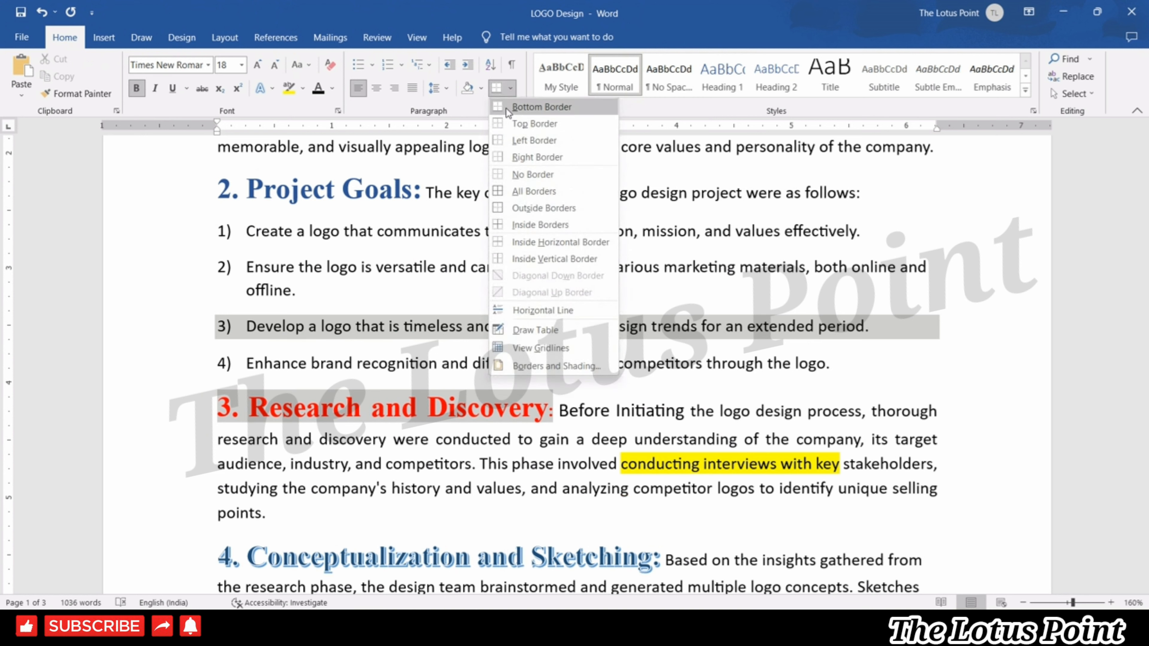
click(502, 125)
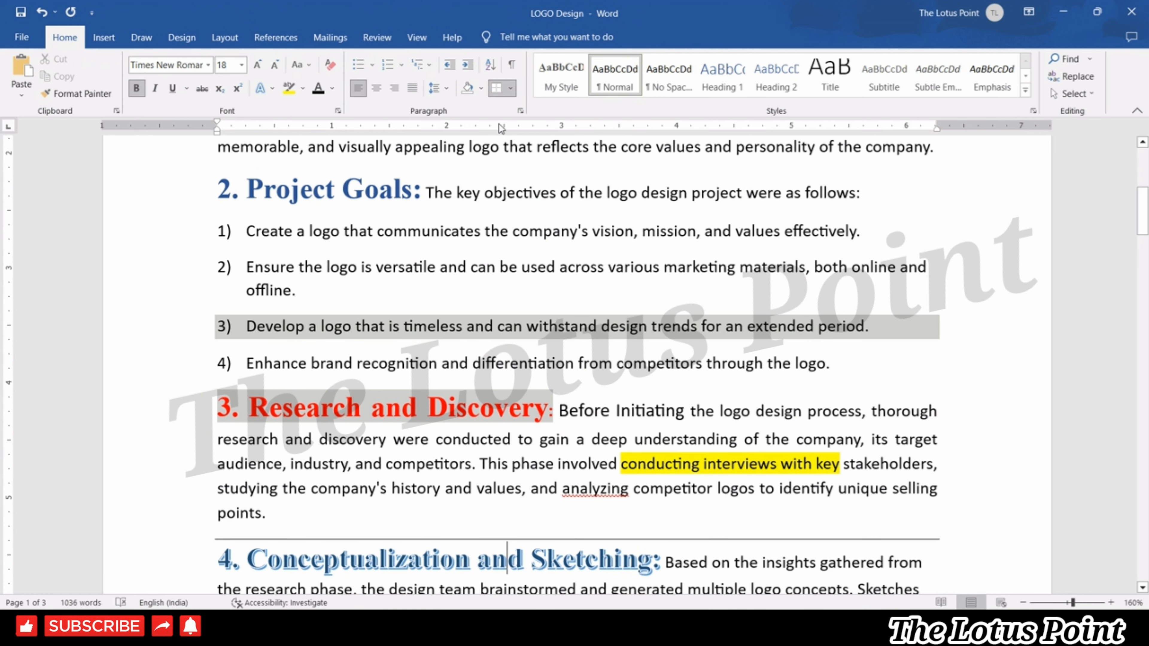
click(496, 570)
key(Down)
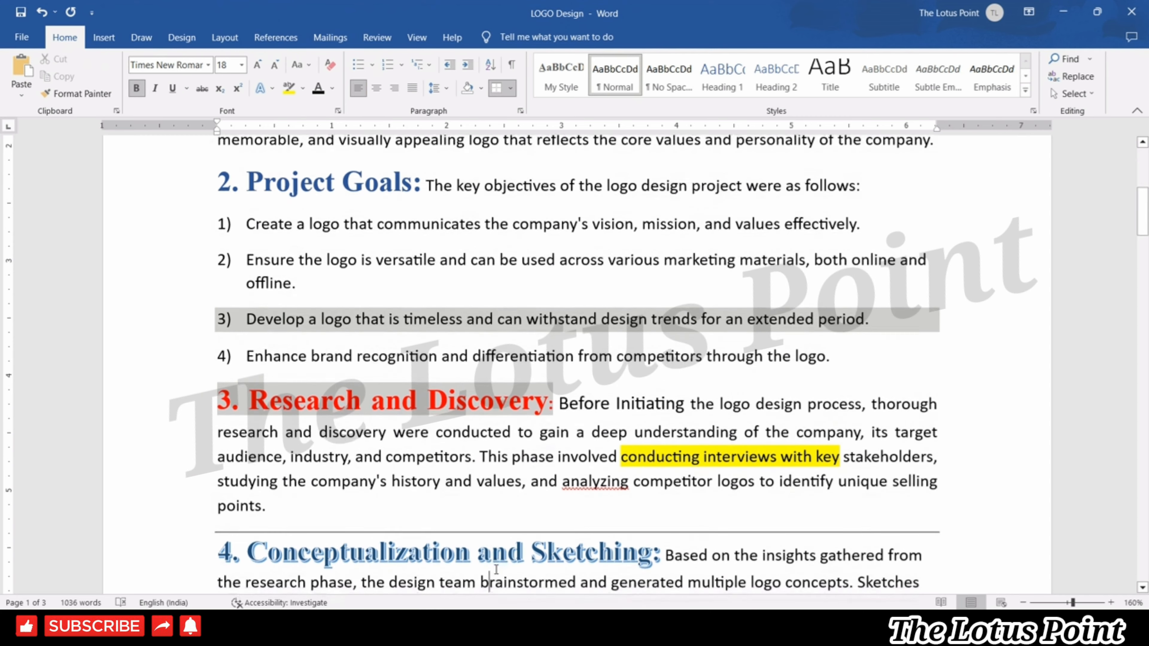
key(Down)
key(Down)
key(Down)
key(Down)
key(Down)
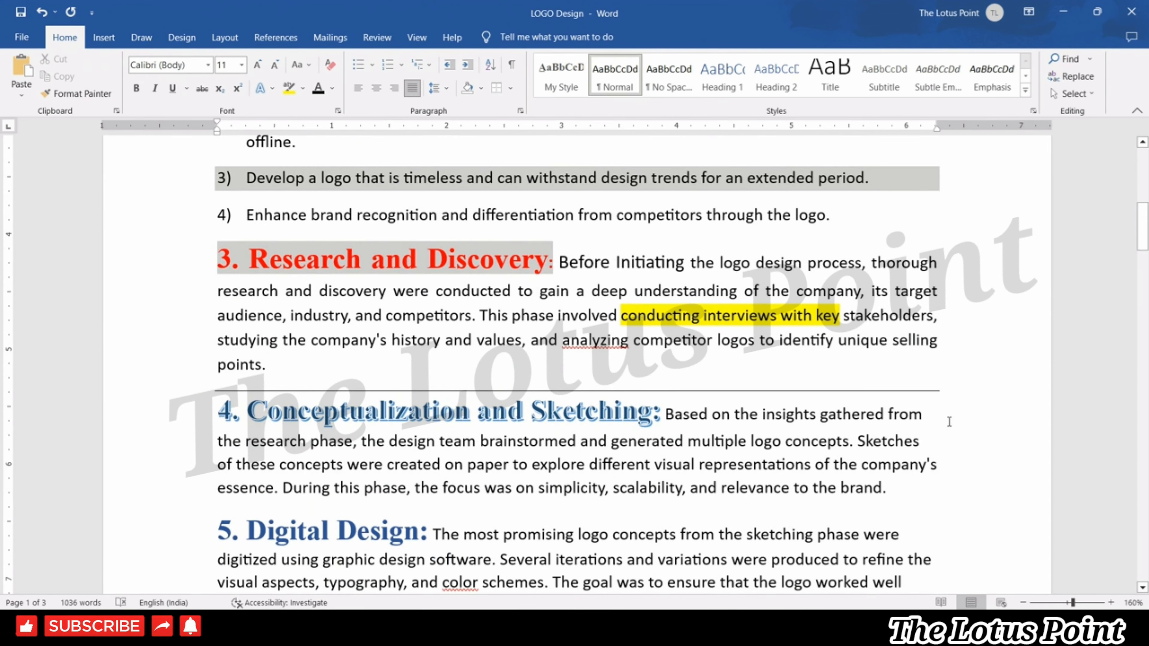
double_click(240, 442)
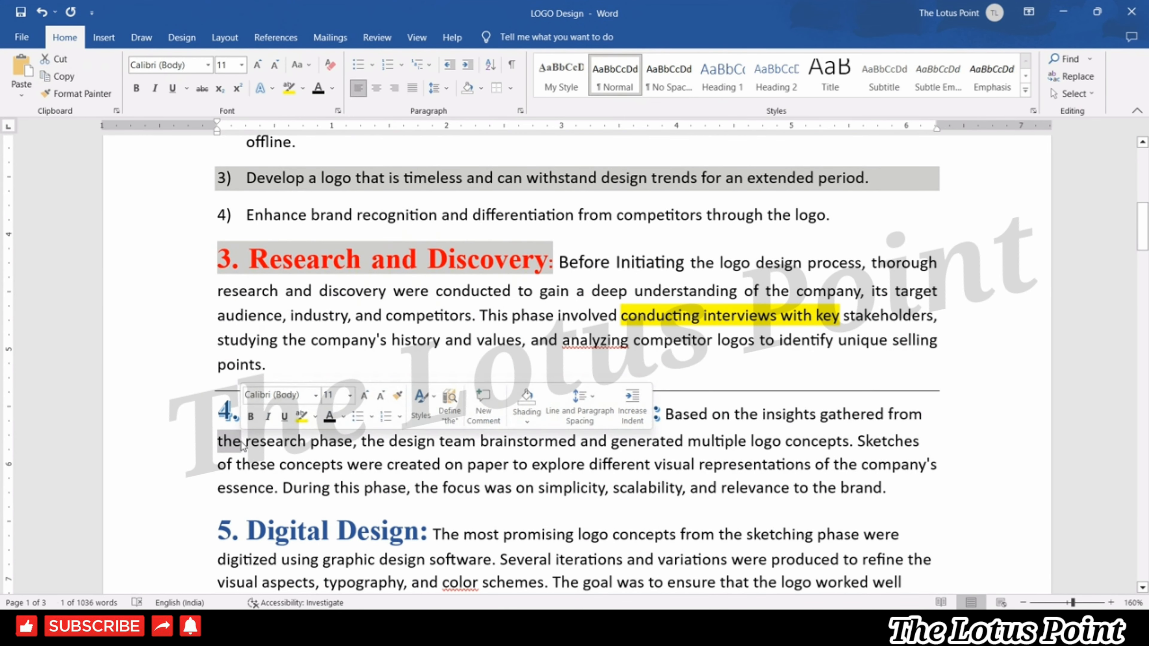
click(214, 382)
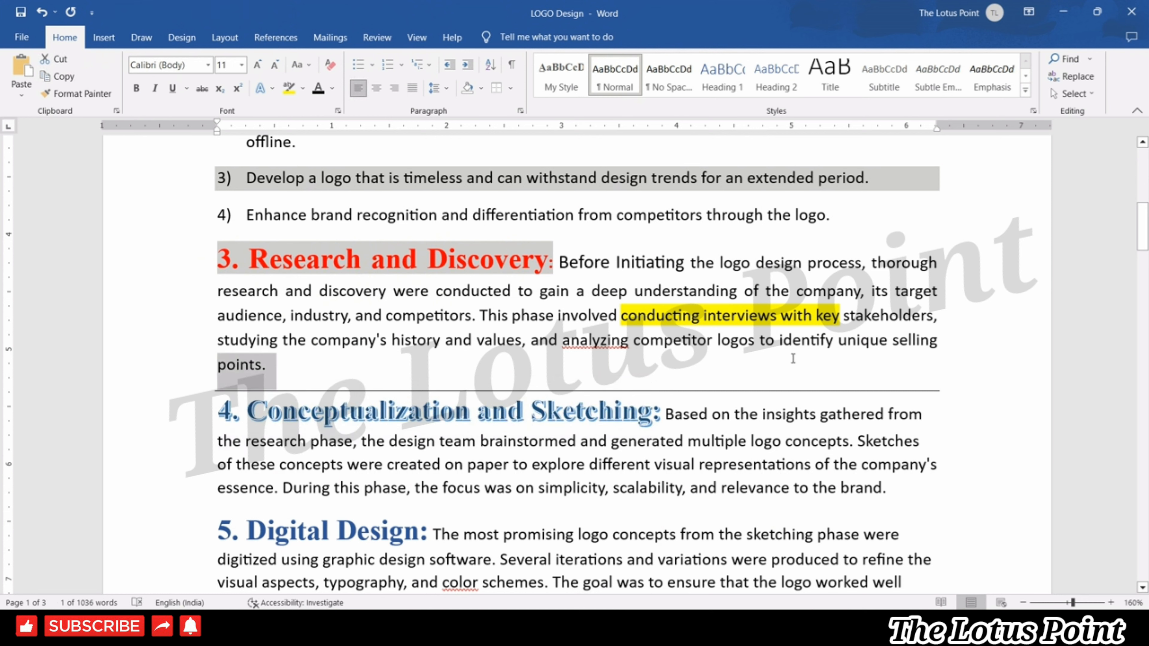
key(ctrl+j)
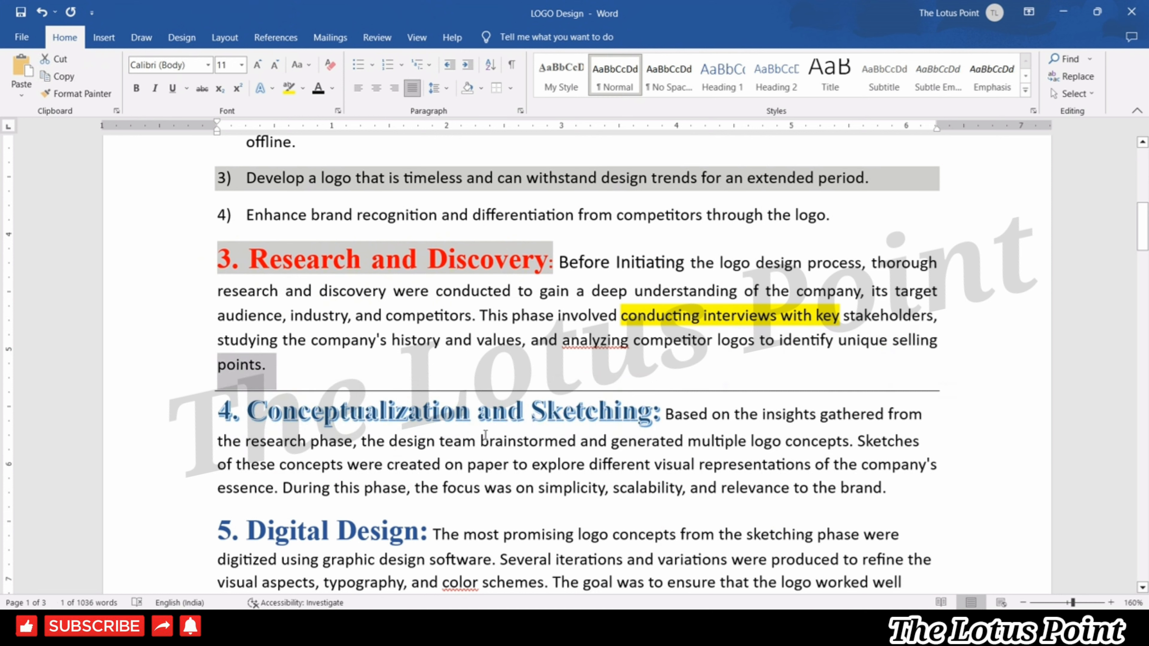
- Preview the right, inside horizontal and all-borders options on the "4. Conceptualization and Sketching:" paragraph
click(610, 419)
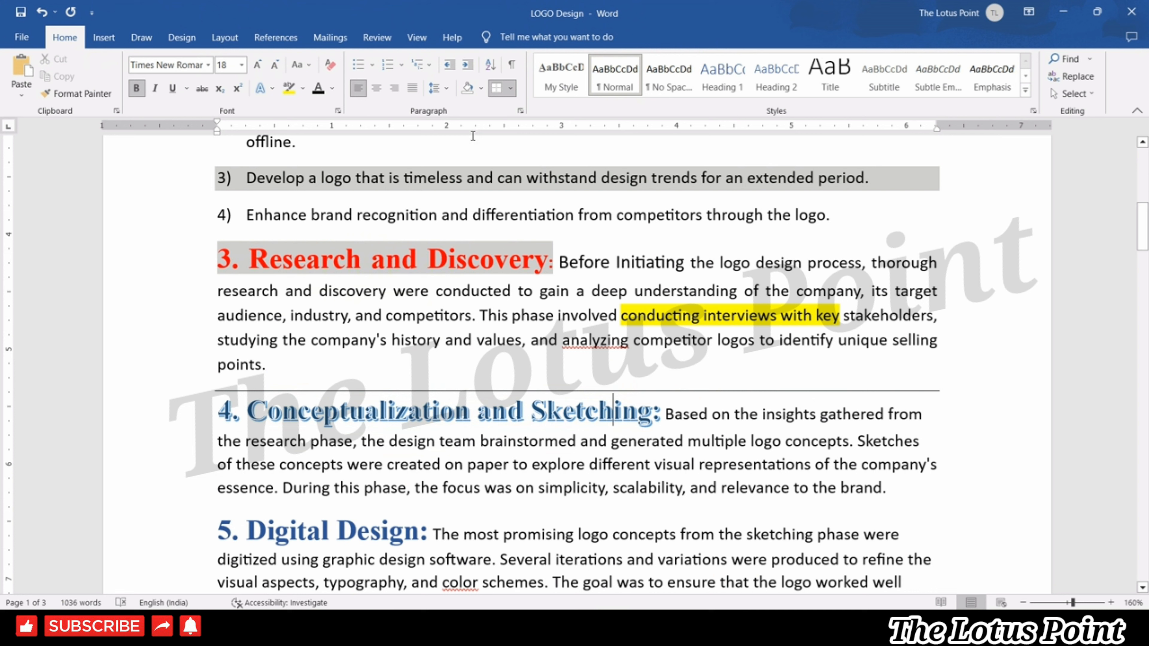
click(511, 87)
click(511, 157)
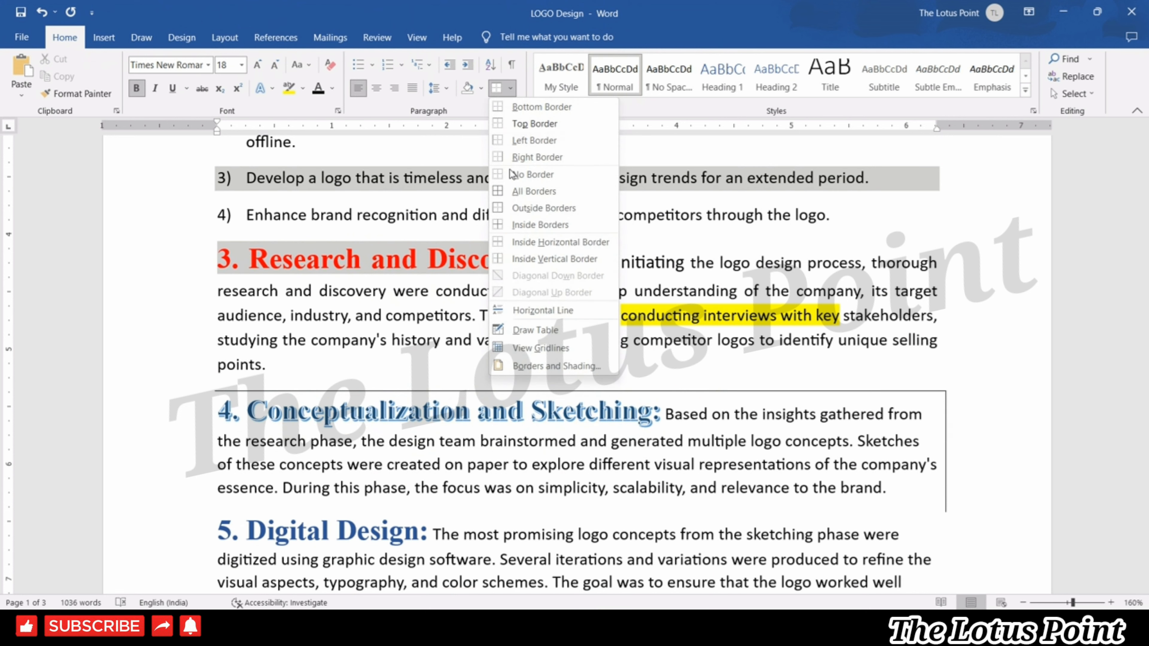
click(510, 174)
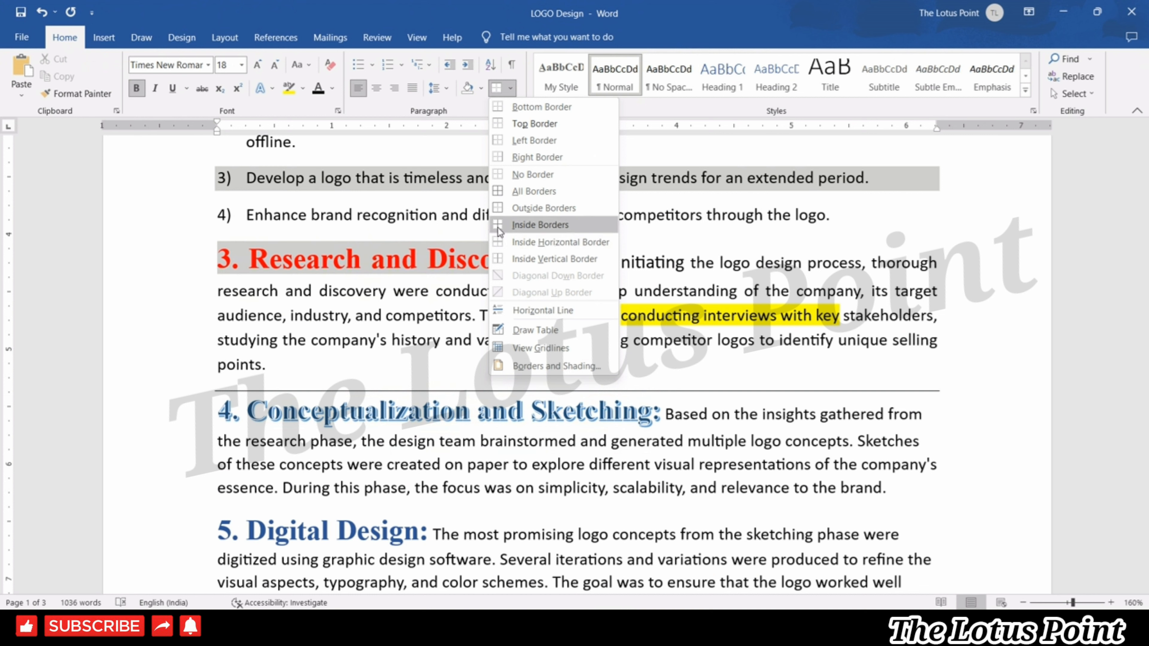
click(498, 247)
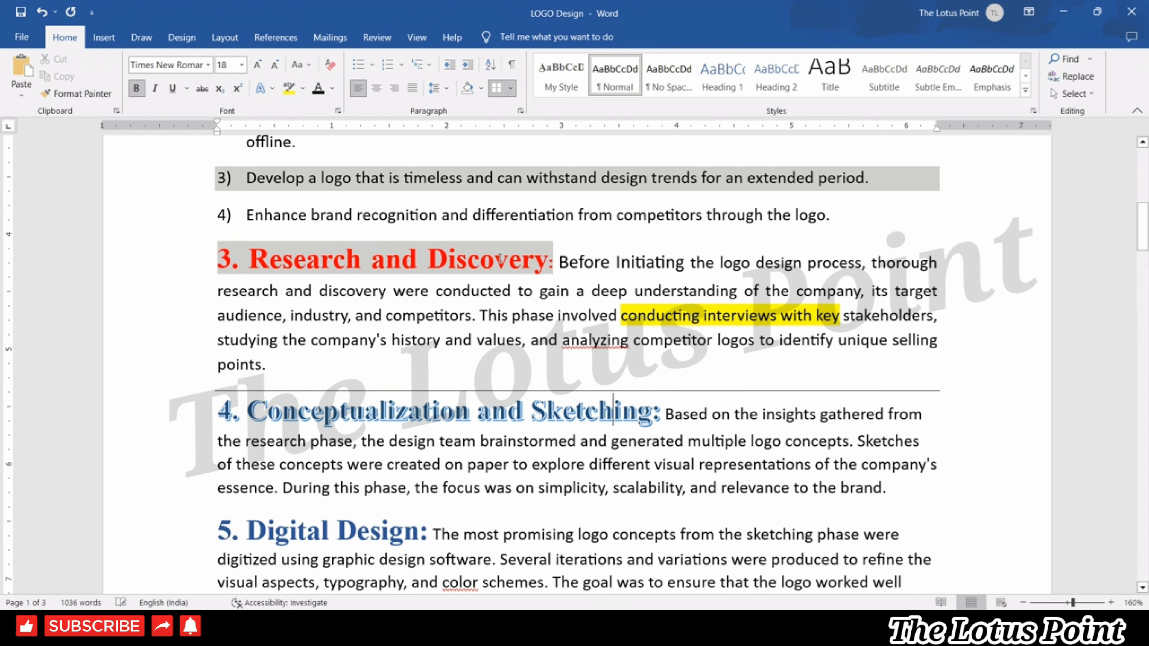
click(537, 401)
click(511, 89)
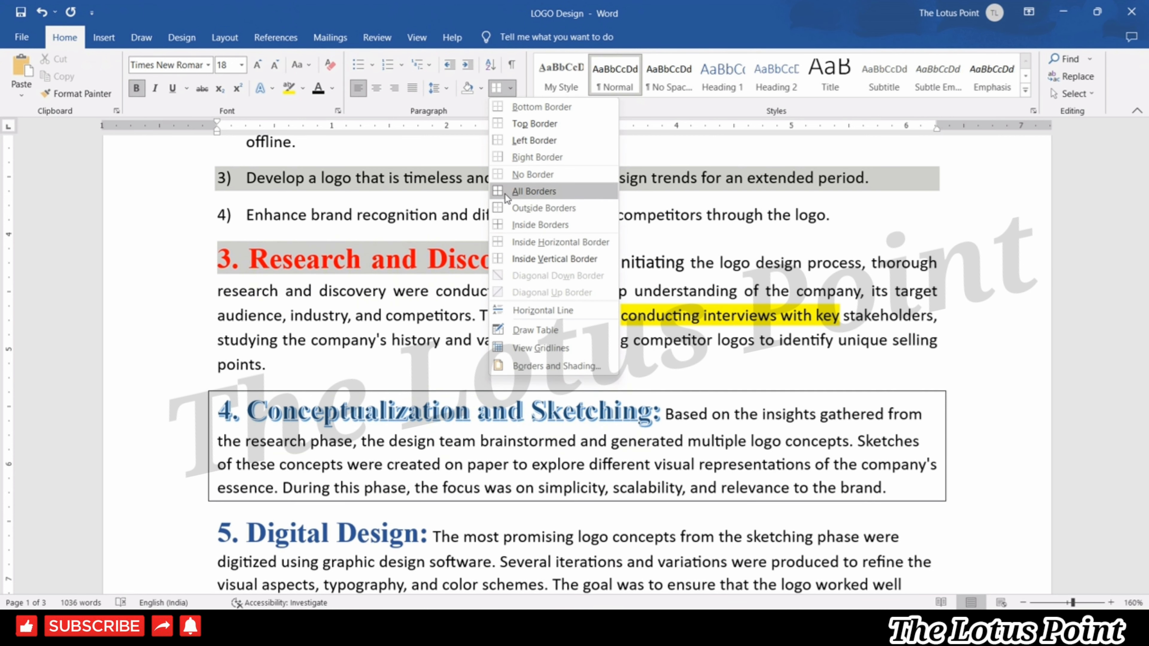
click(340, 350)
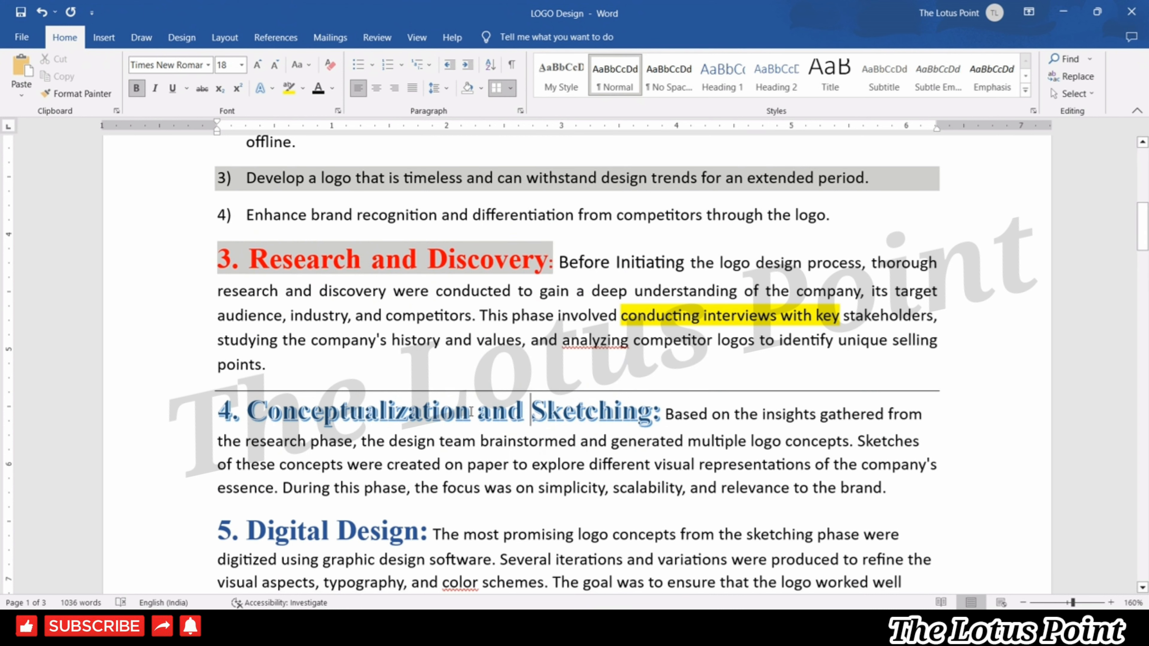
- Insert a table of 4 columns and 6 rows on a new line between sections 3 and 4
click(329, 367)
key(Return)
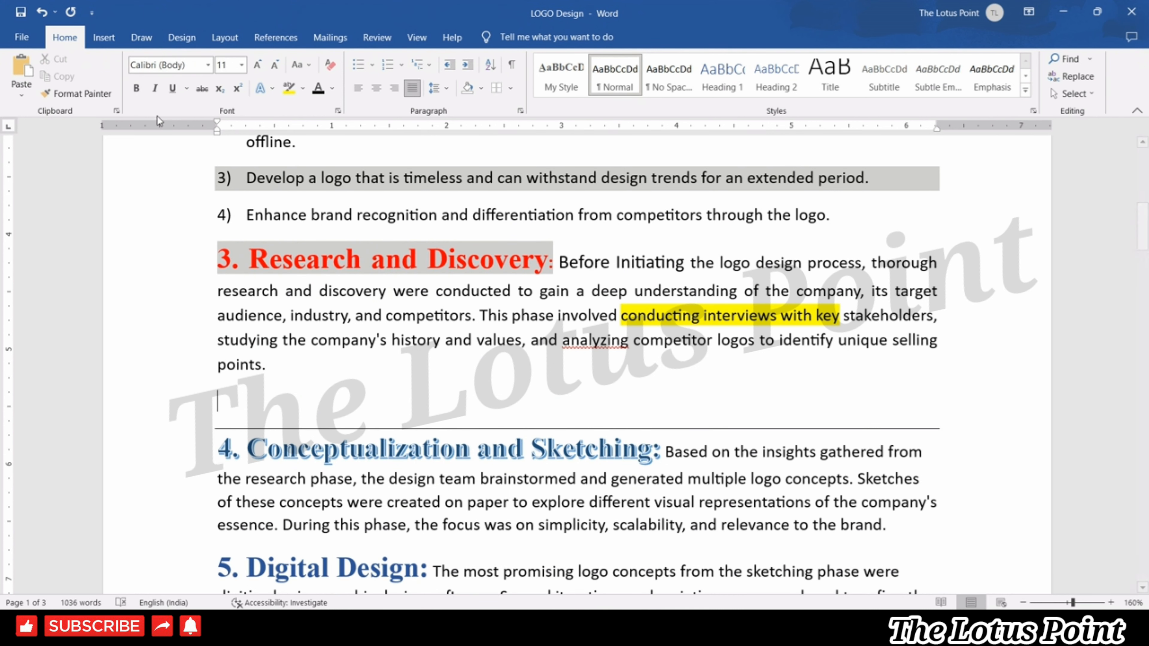
click(105, 38)
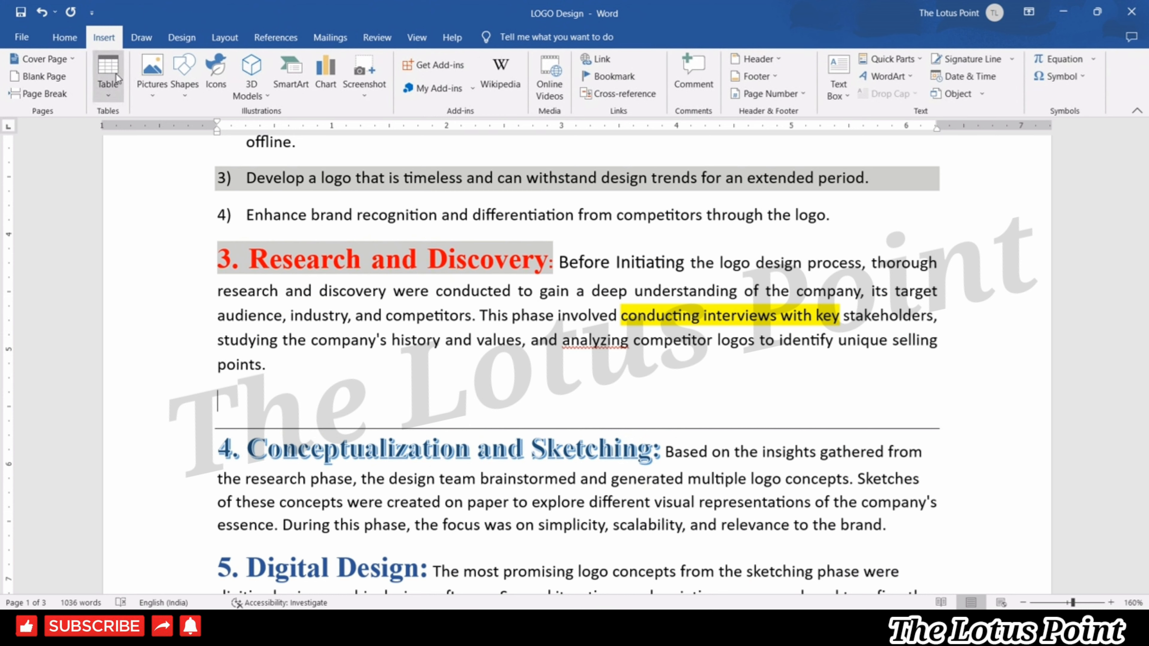
click(116, 74)
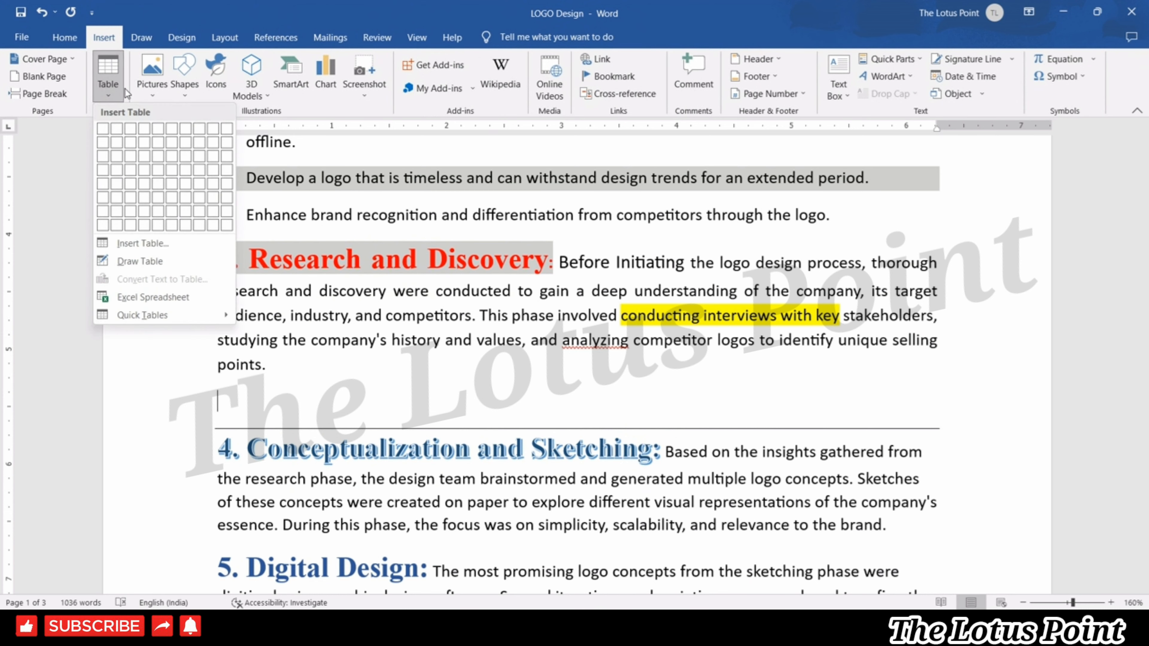
click(146, 198)
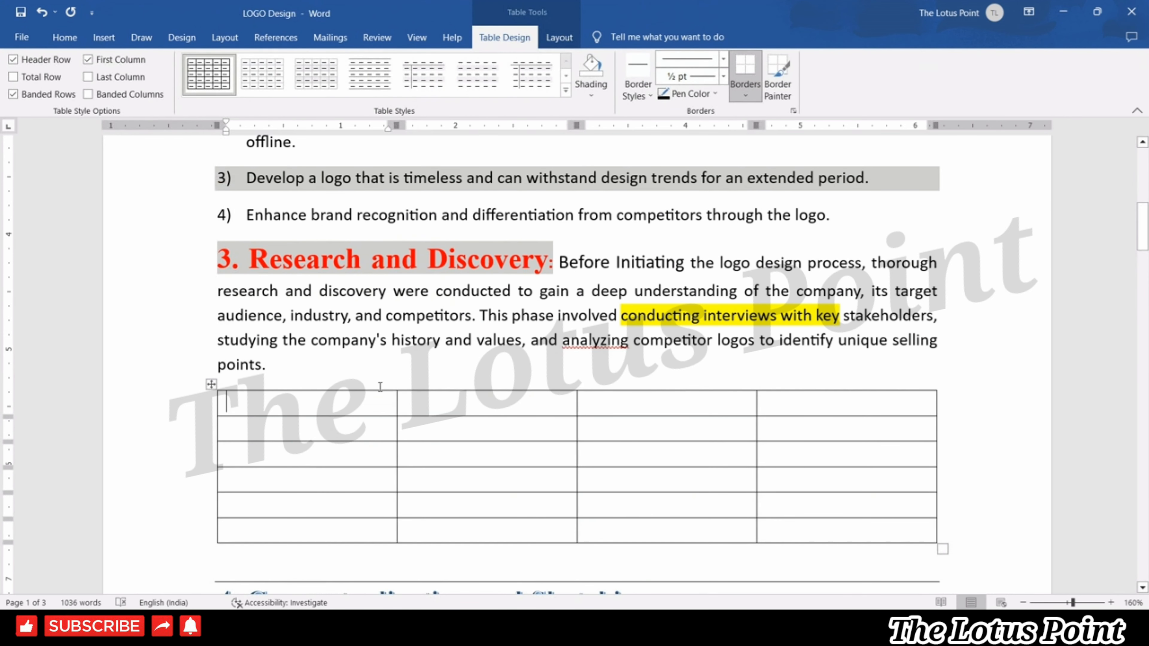
drag(360, 399, 460, 430)
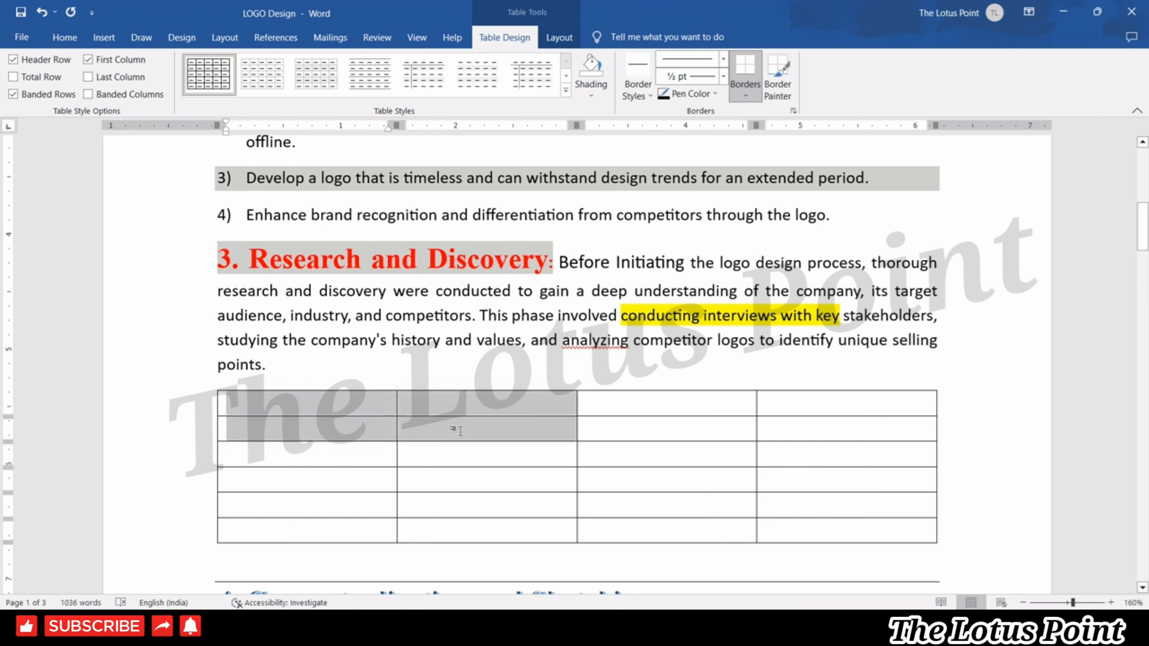
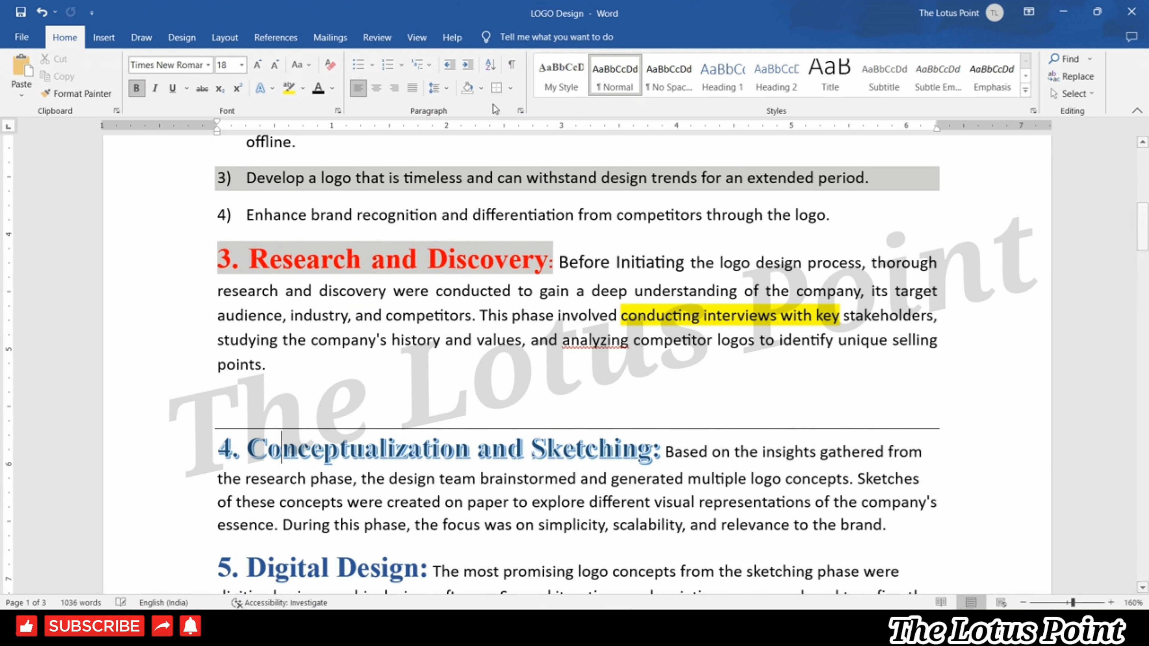
- Remove the border from the "4. Conceptualization and Sketching:" paragraph and delete the blank line above it
click(509, 87)
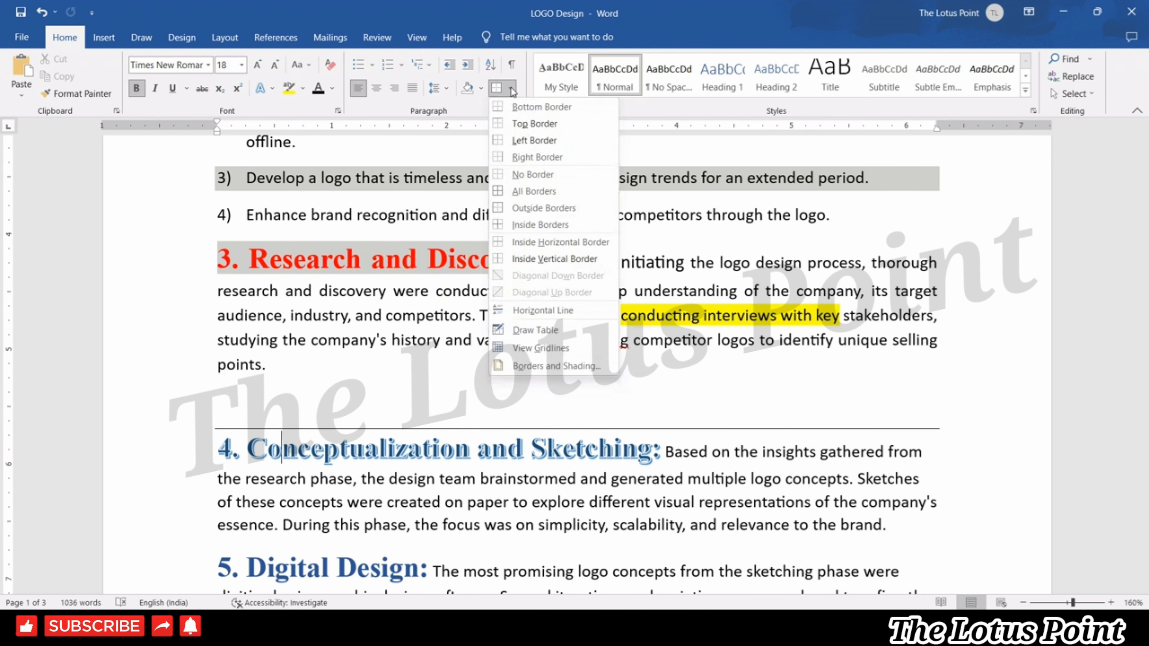
click(510, 174)
click(309, 398)
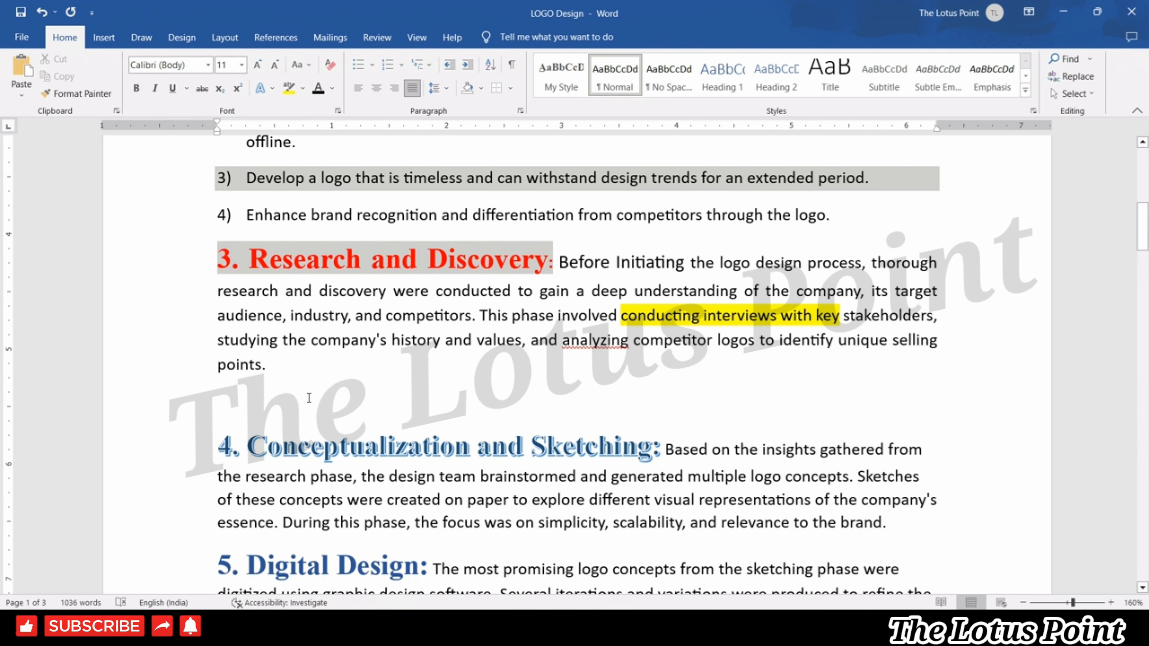
key(Delete)
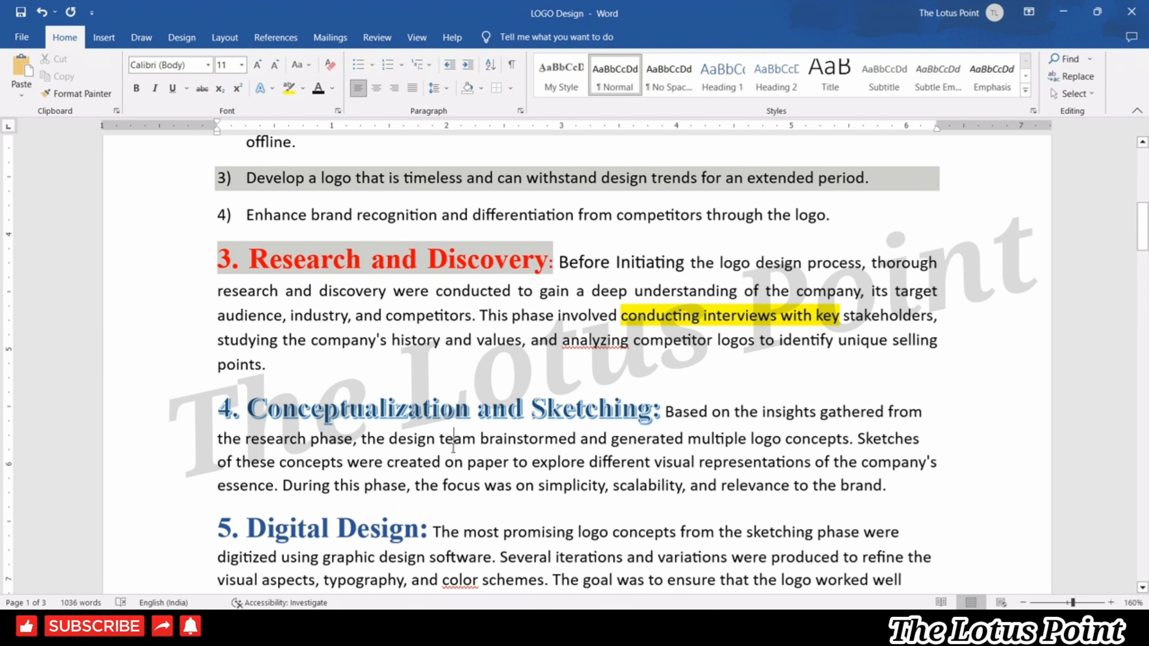
- Sort the paragraphs of sections 3 to 5 by text in descending order, and undo the sort
scroll(453, 447, down, 1)
click(283, 292)
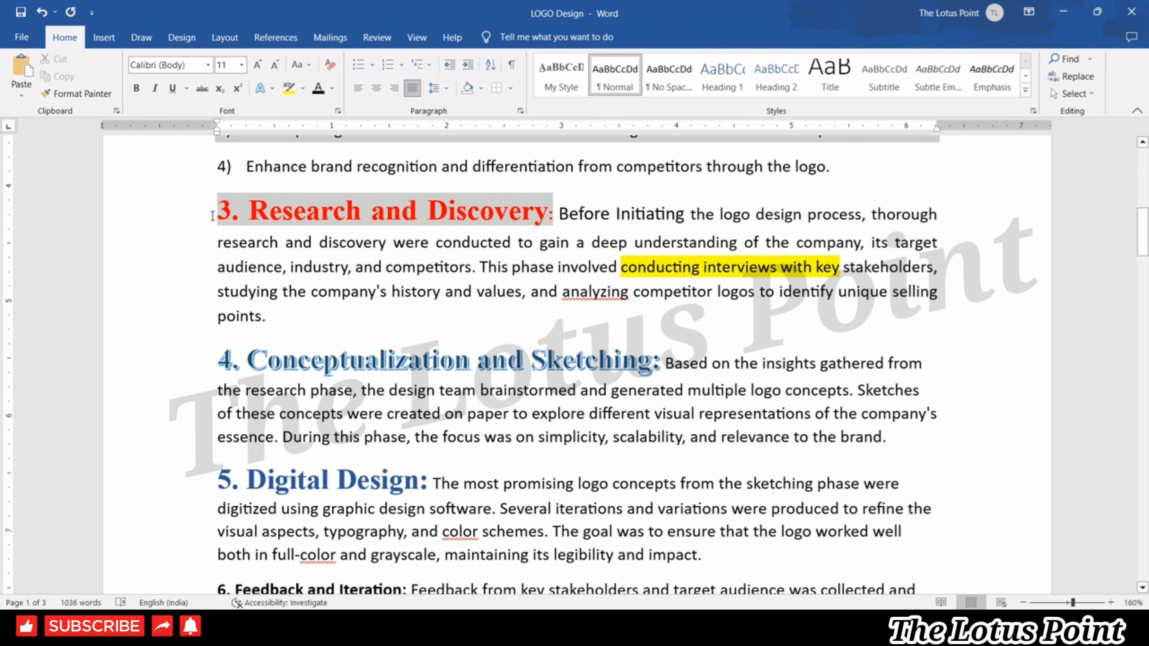
drag(212, 212, 431, 480)
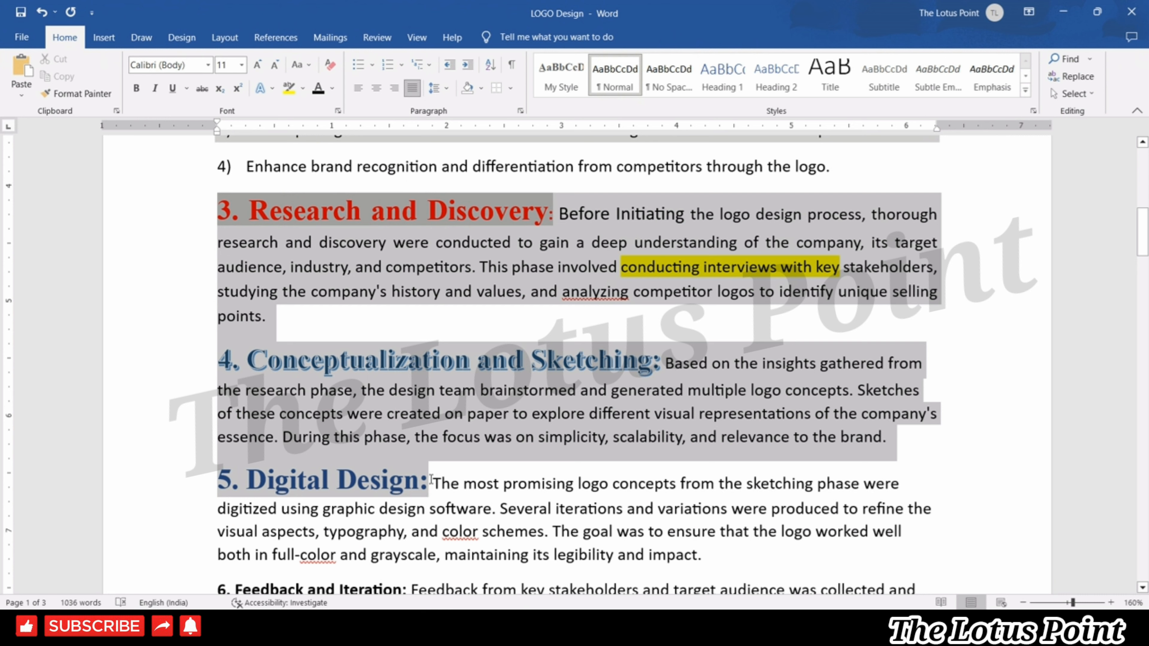
drag(715, 562, 216, 213)
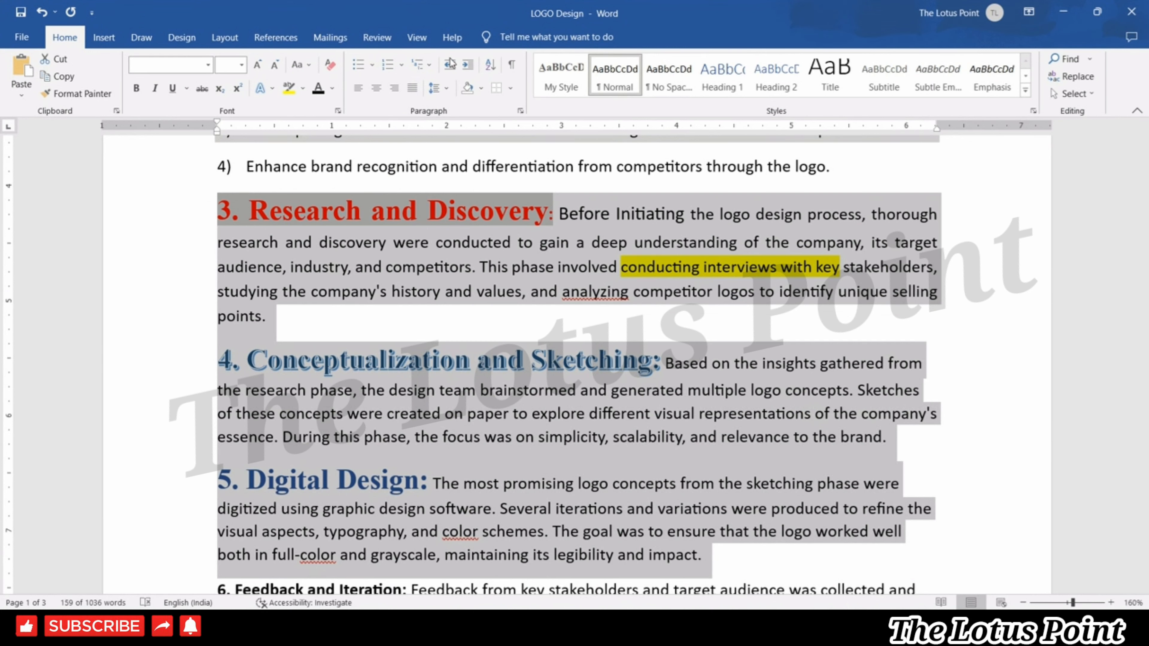
click(489, 64)
click(684, 239)
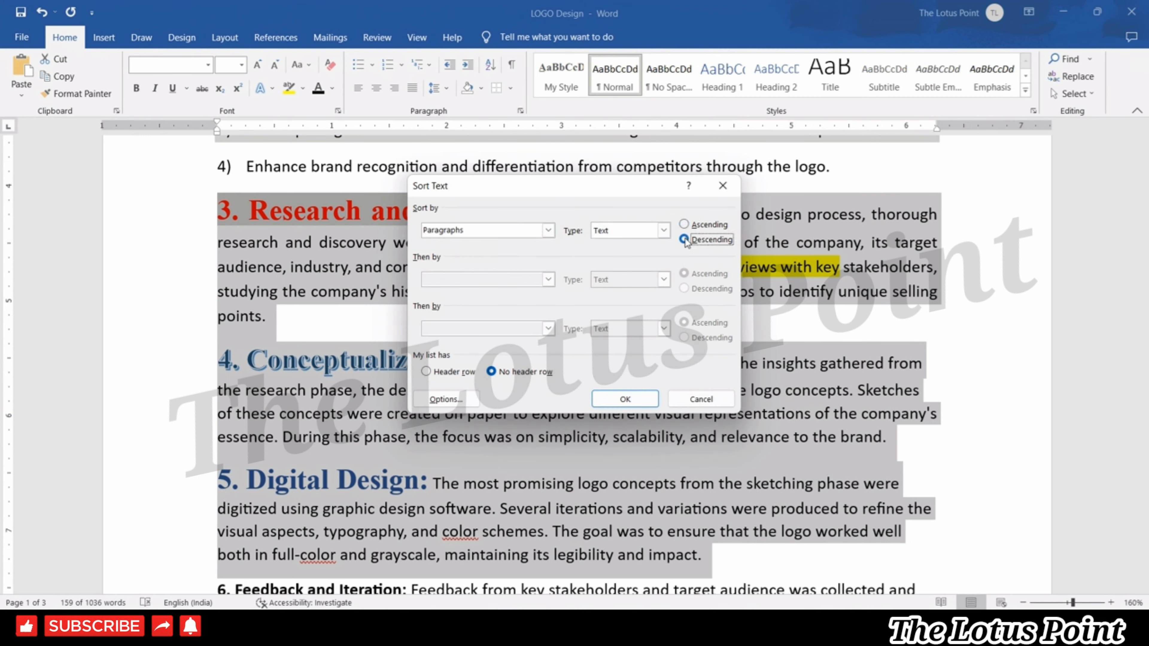
click(624, 399)
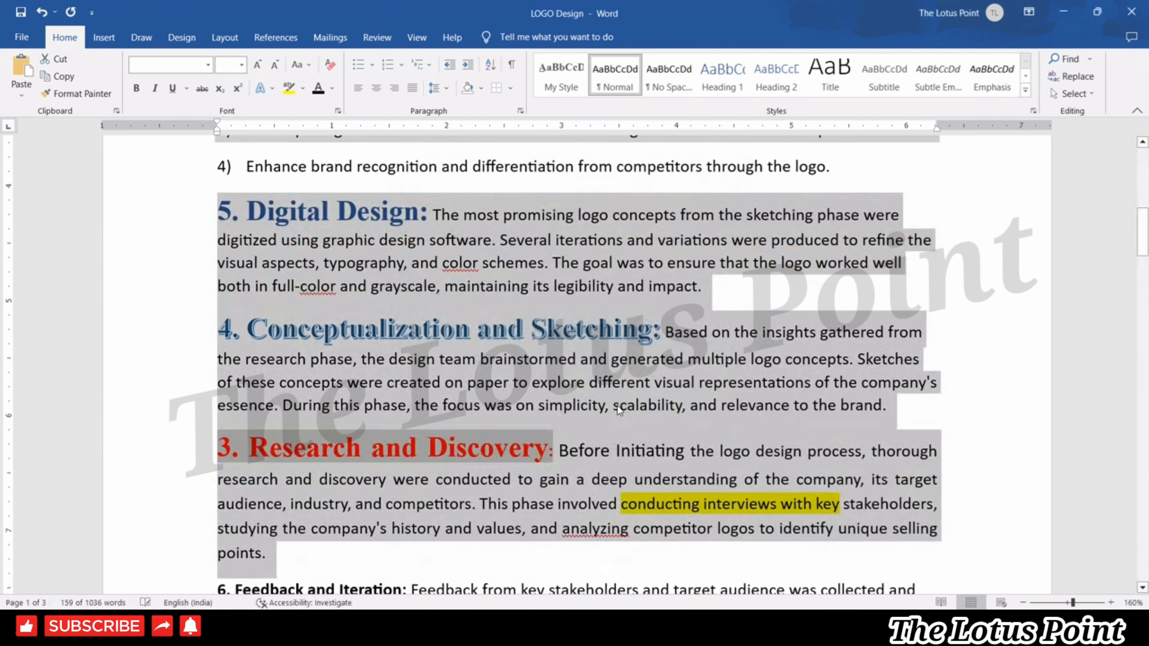
click(442, 545)
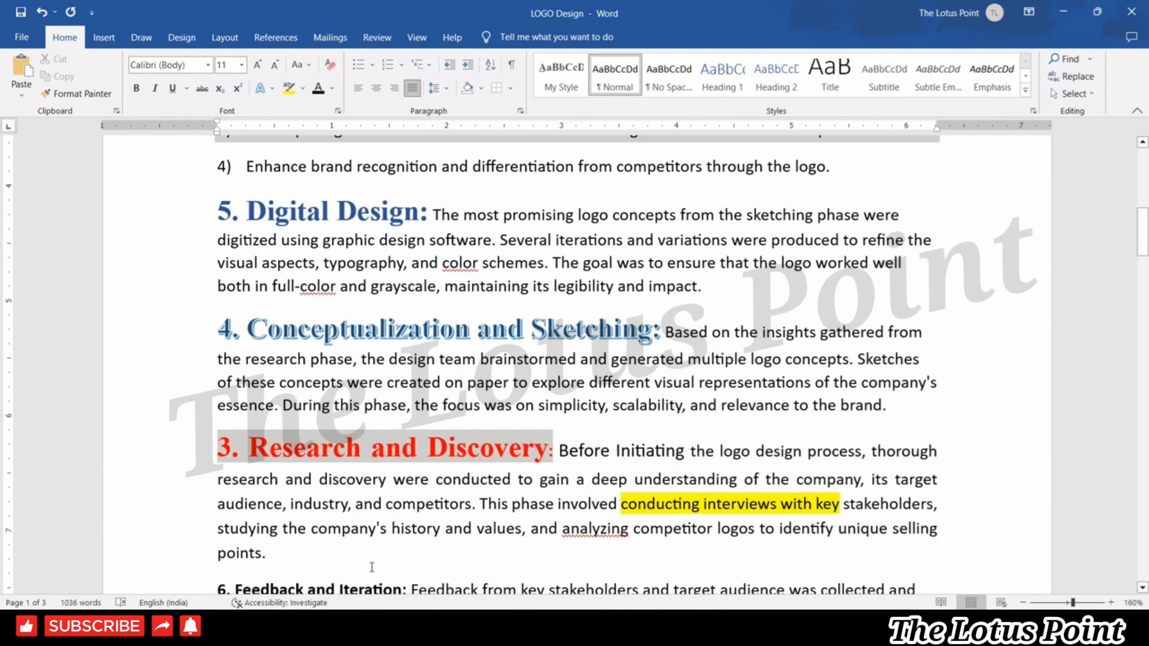
drag(290, 555, 188, 213)
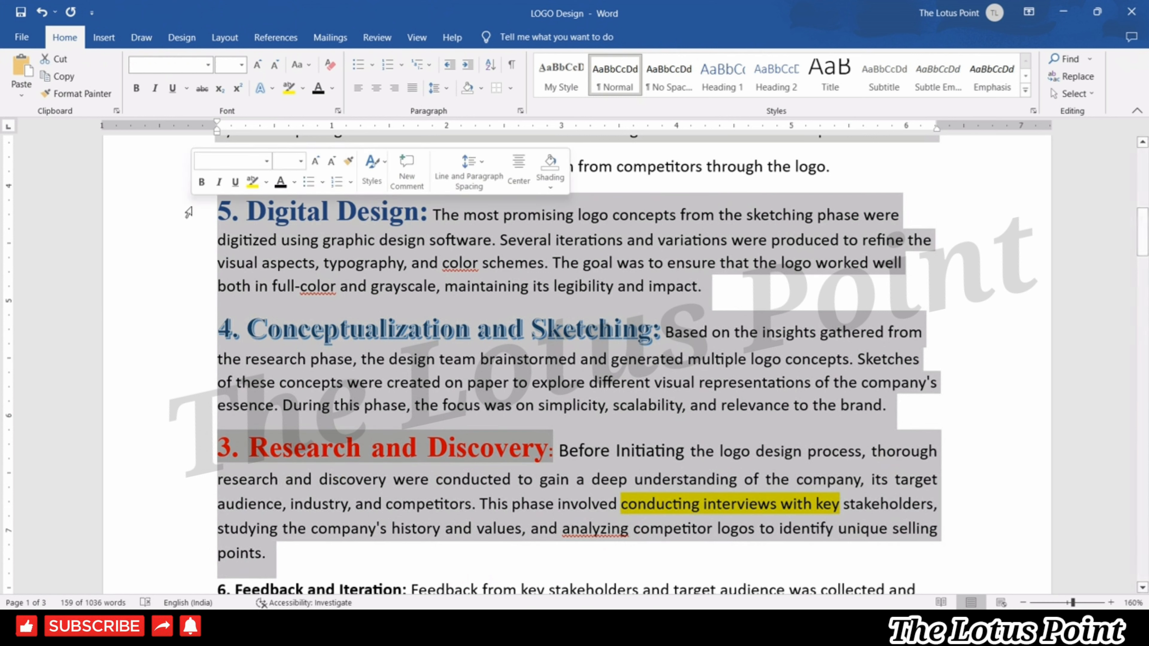
key(ctrl+z)
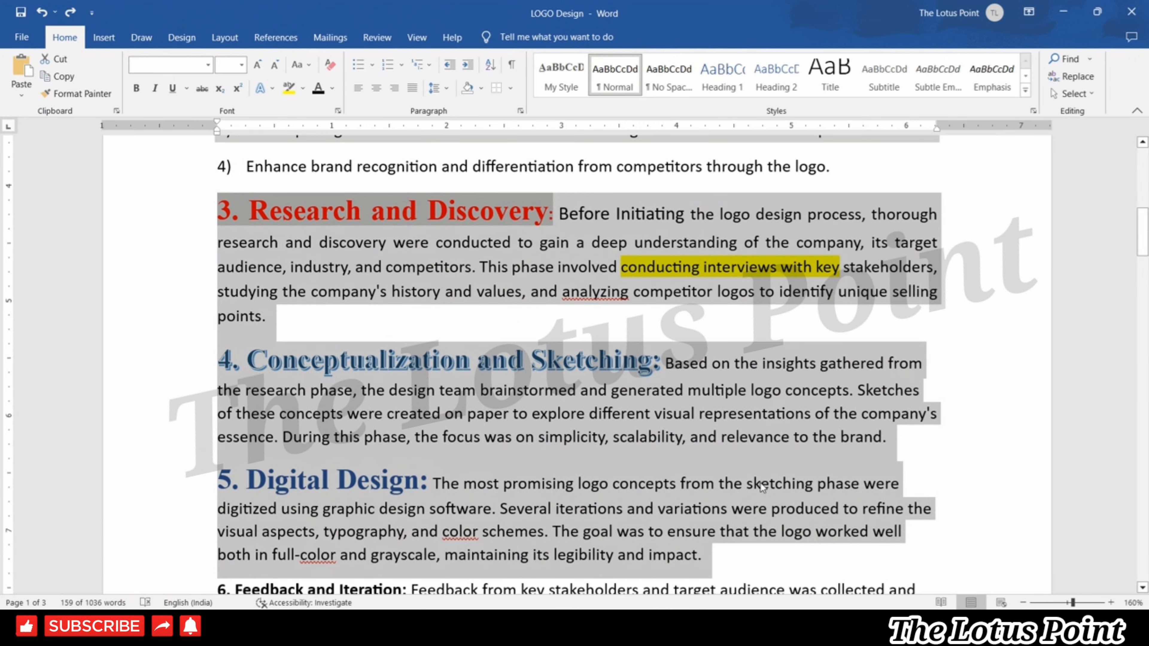
- Remove the numbers "3.", "4." and "5." from the Research and Discovery, Conceptualization and Sketching, and Digital Design headings
click(252, 222)
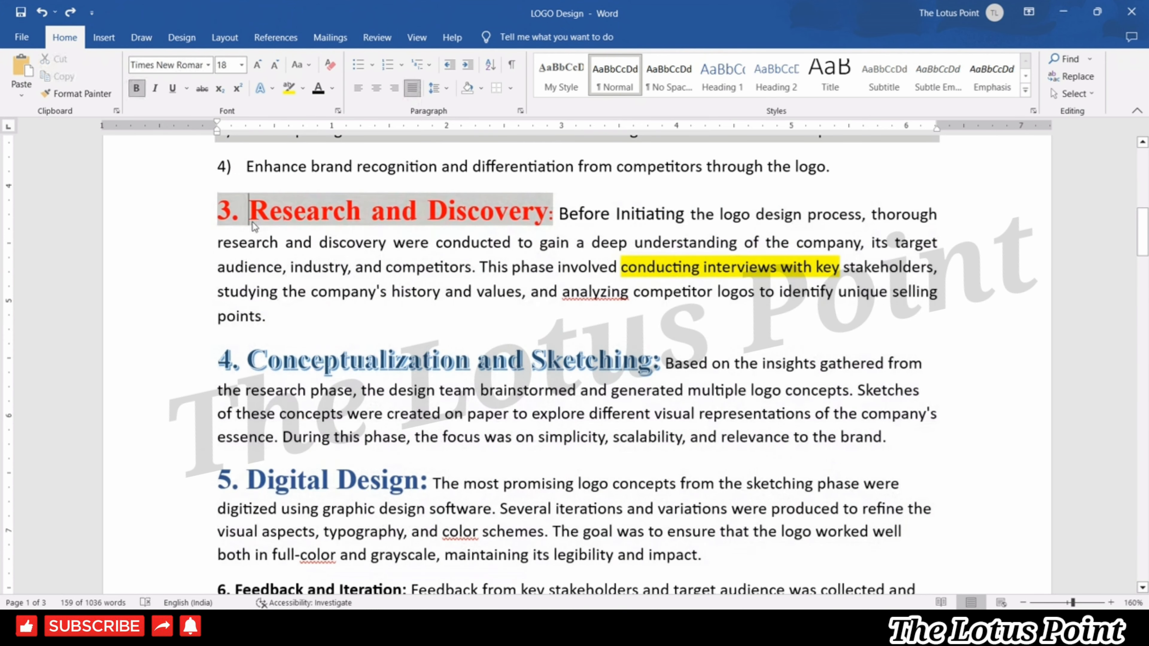
key(BackSpace)
key(Down)
key(Down)
key(Down)
key(Down)
key(Down)
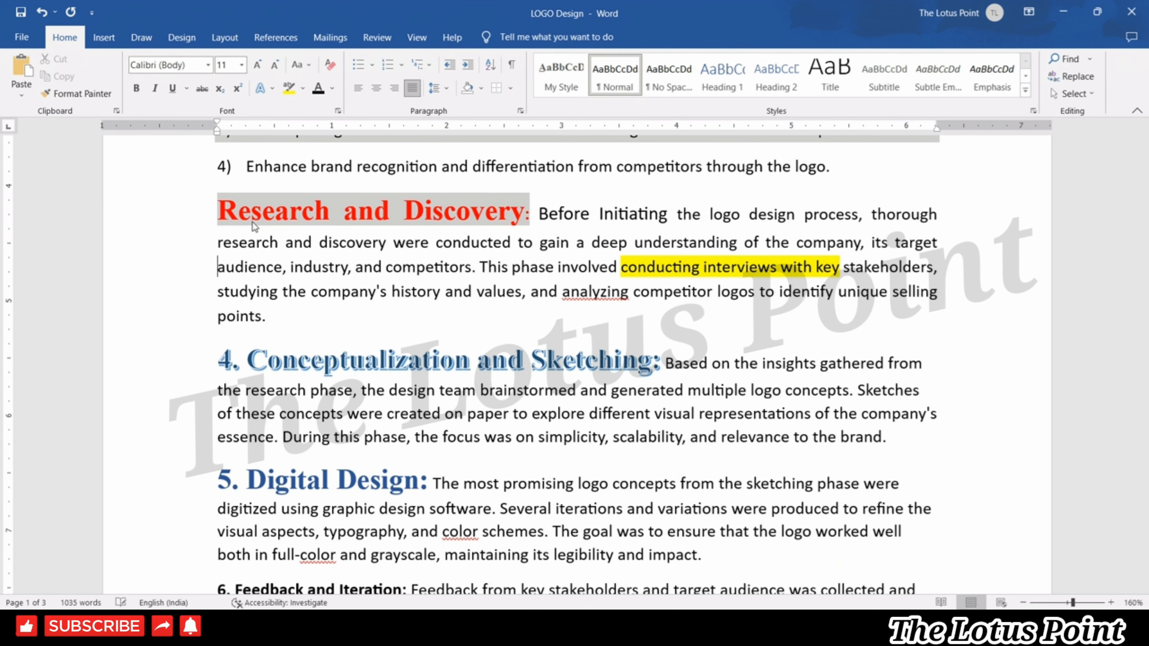
key(BackSpace)
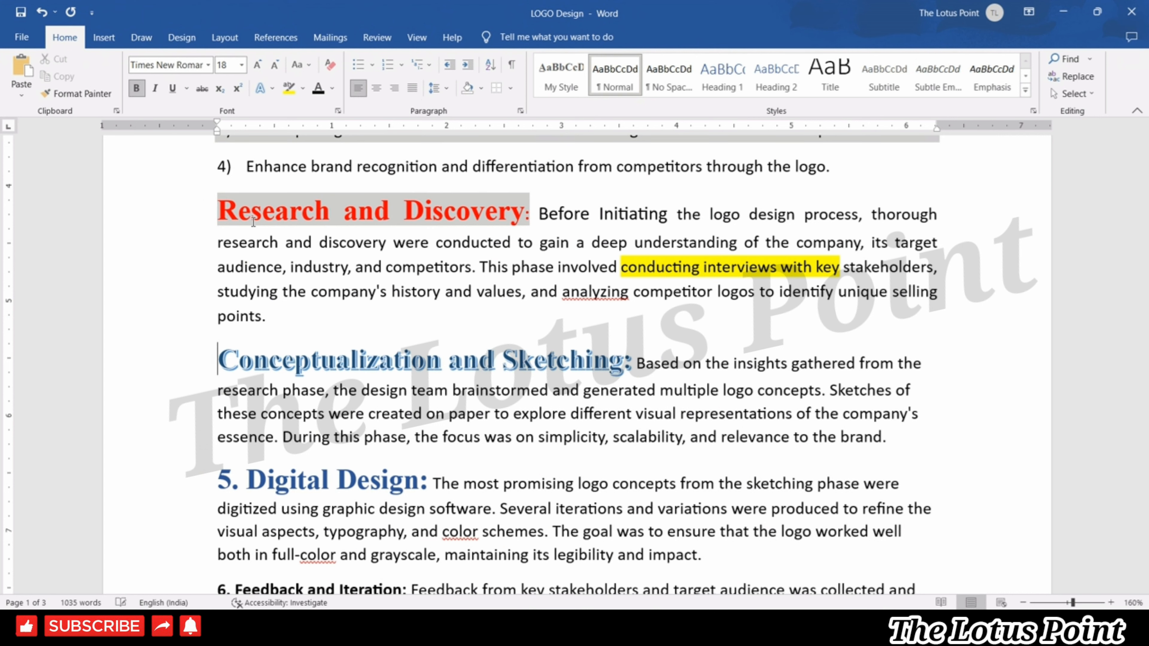
key(Down)
key(Down)
key(Down)
key(Down)
key(BackSpace)
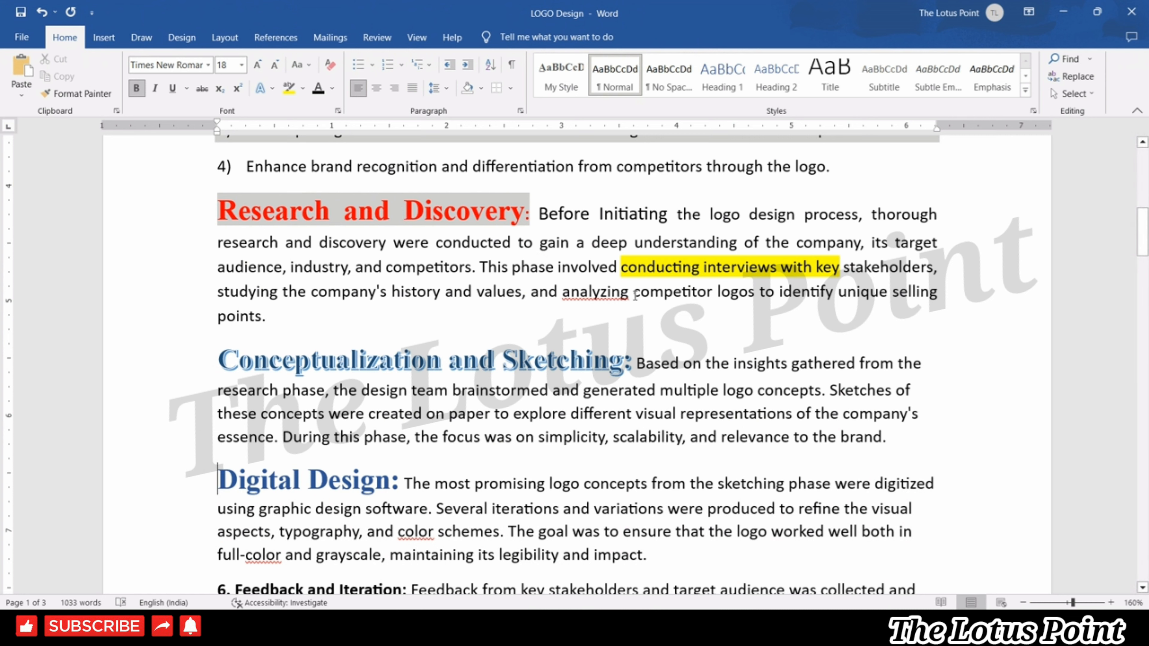
- Sort the Research and Discovery, Conceptualization and Sketching, and Digital Design paragraphs by text in ascending order
drag(660, 555, 181, 209)
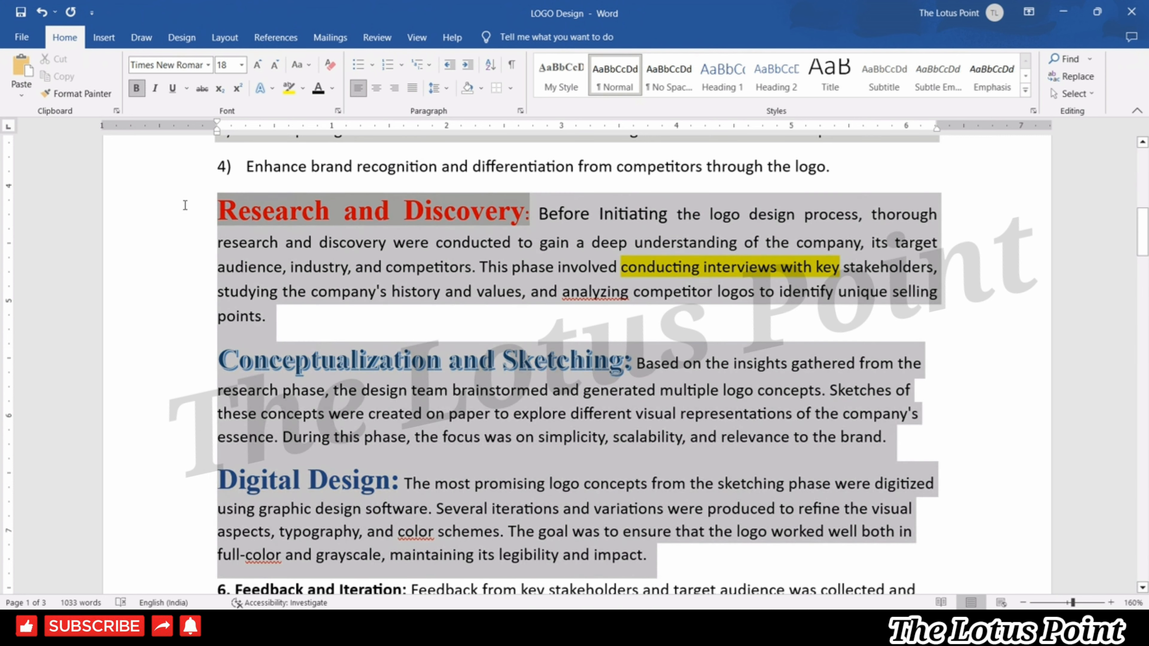
click(489, 66)
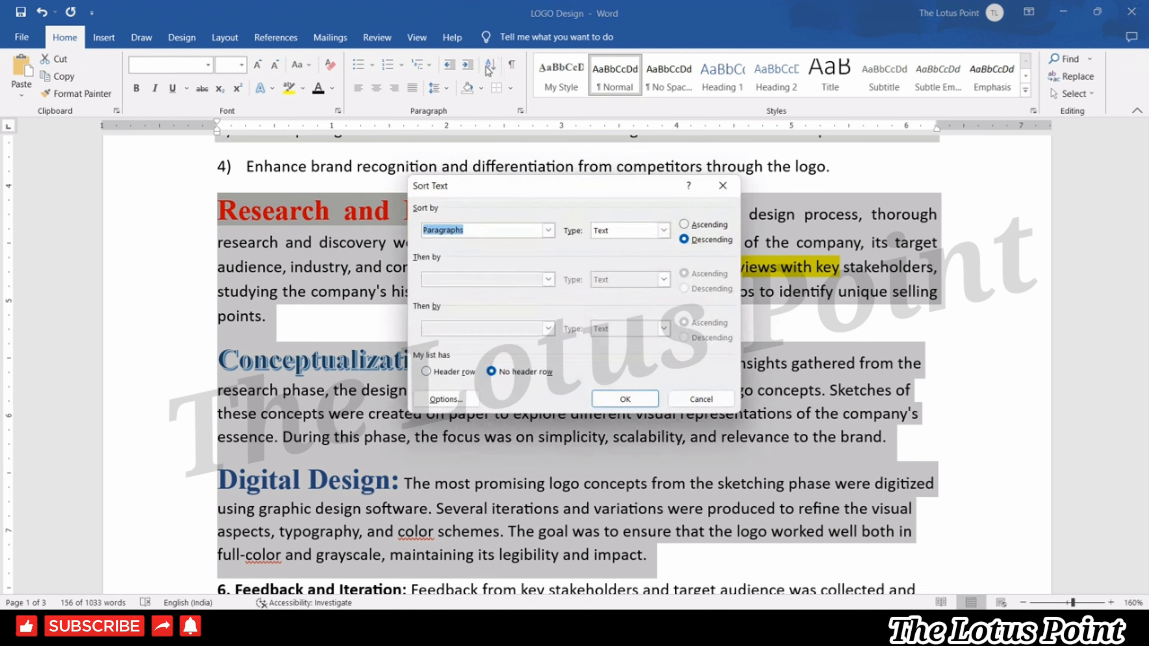
click(683, 224)
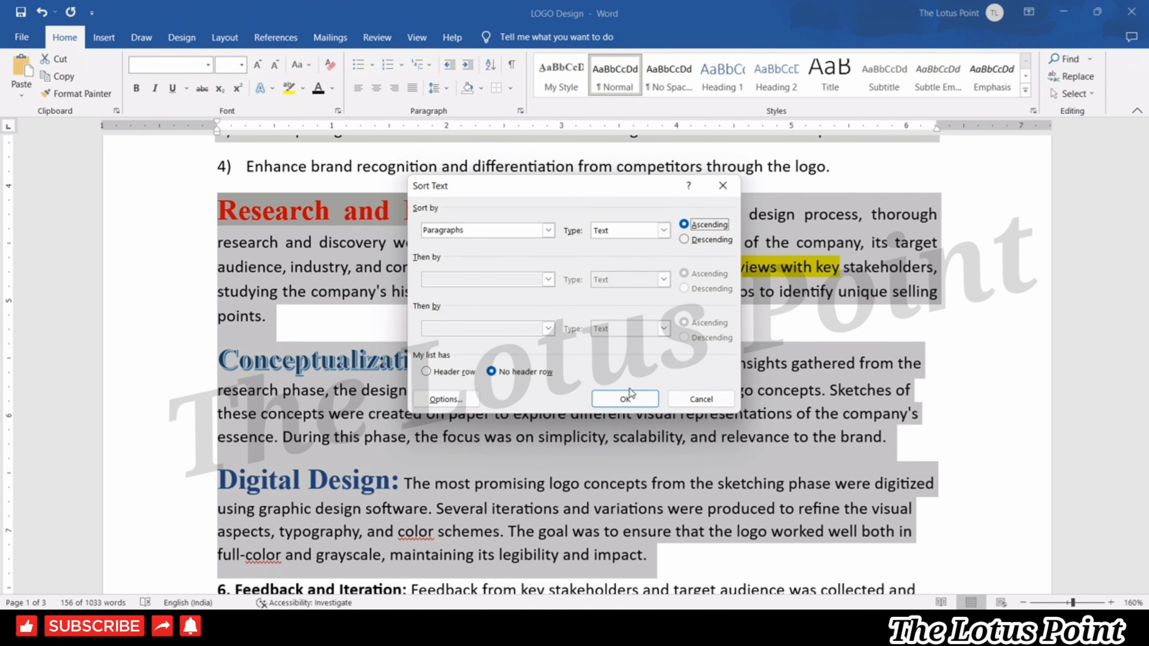
click(625, 399)
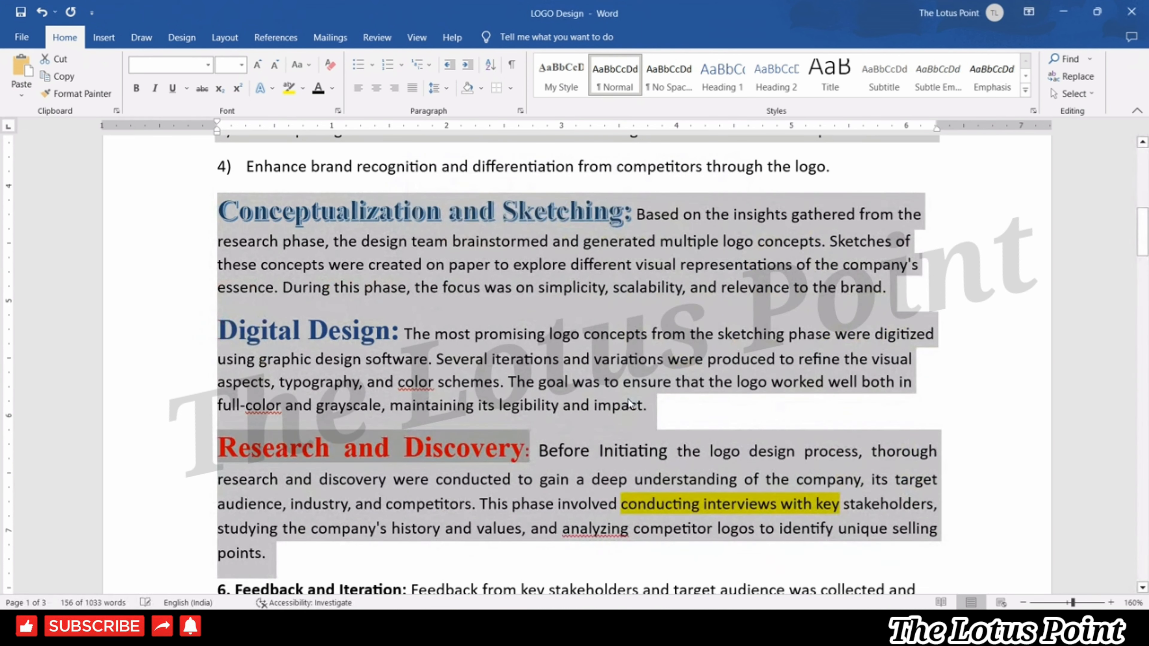
click(381, 581)
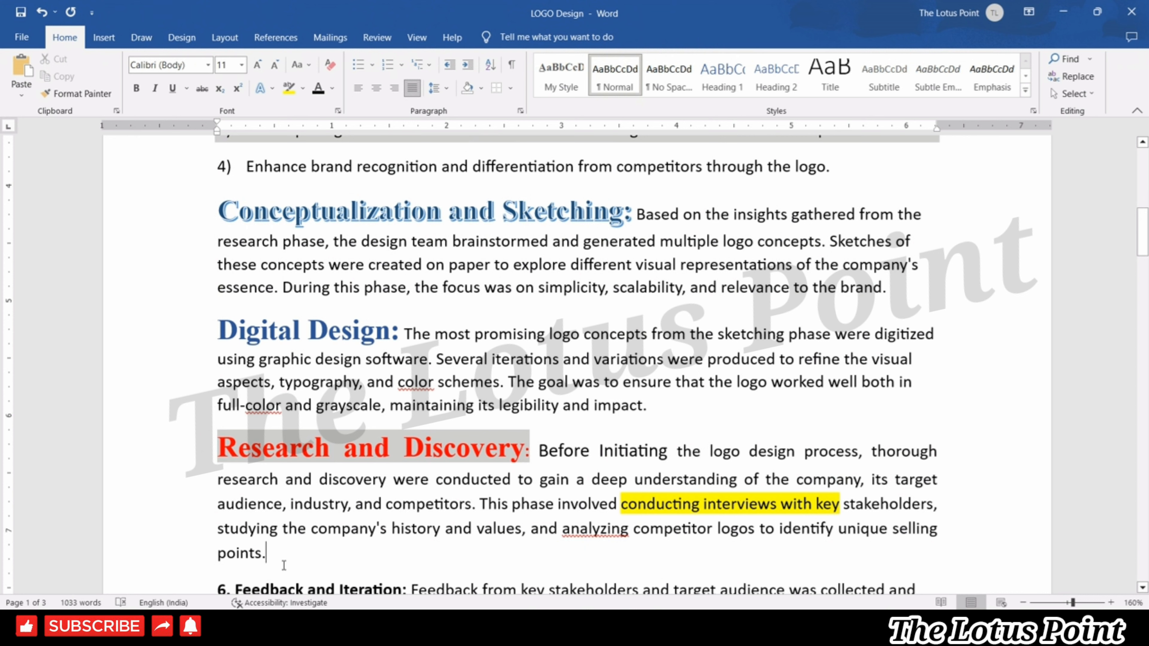
- Look through the sorted paragraphs and the text around them to examine their alphabetical order
key(Down)
key(Down)
key(Down)
key(Down)
key(Down)
key(Down)
key(Down)
key(Down)
key(Down)
key(Down)
key(Down)
key(Down)
key(Down)
key(Down)
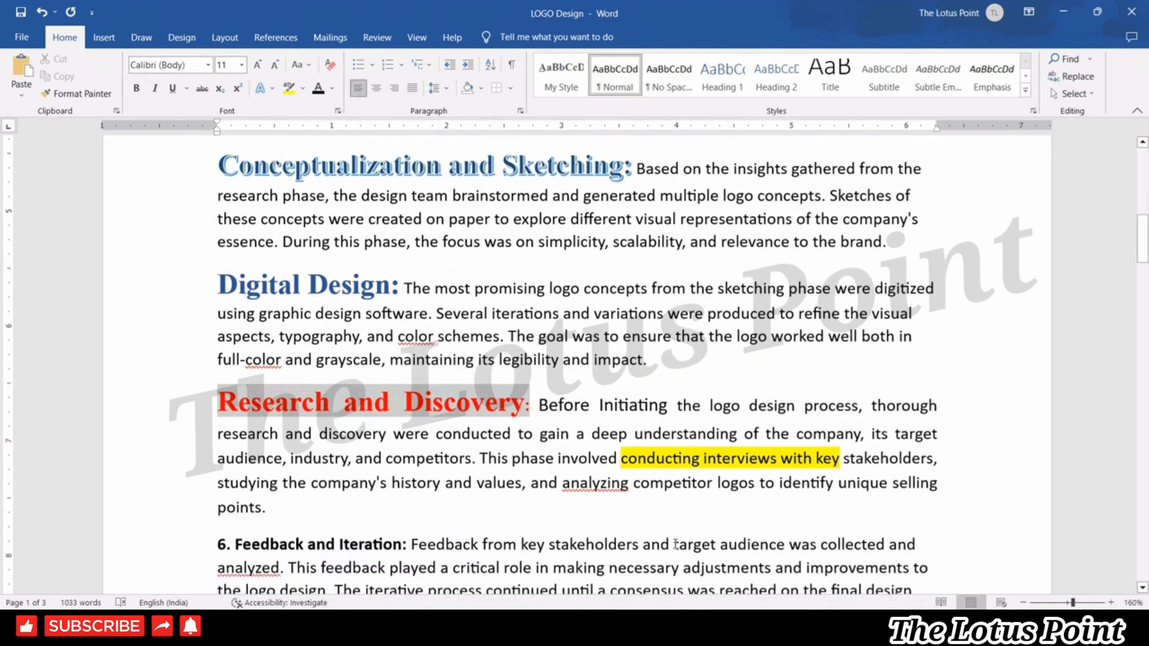
key(Up)
key(Up)
key(Up)
key(Up)
key(Up)
key(Up)
key(Up)
key(Up)
key(Up)
key(Up)
key(Up)
key(Up)
key(Up)
key(Up)
key(Up)
key(Up)
key(Up)
key(Up)
key(Up)
key(Up)
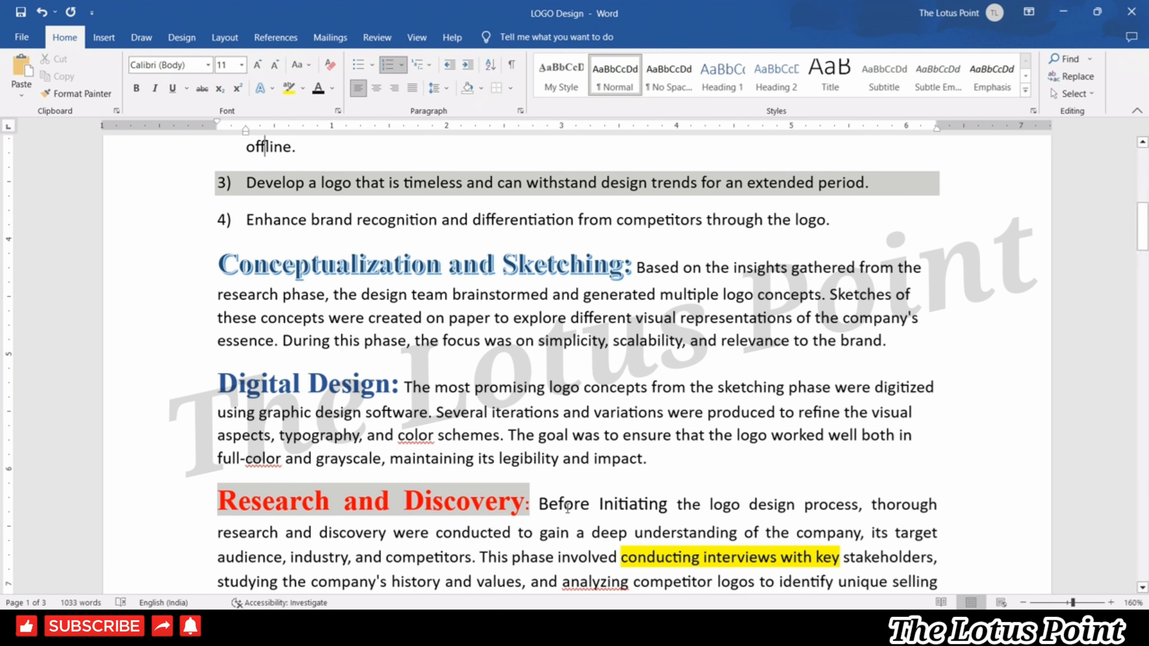
- Undo the ascending sort of the three section paragraphs and clear the selection
key(ctrl+z)
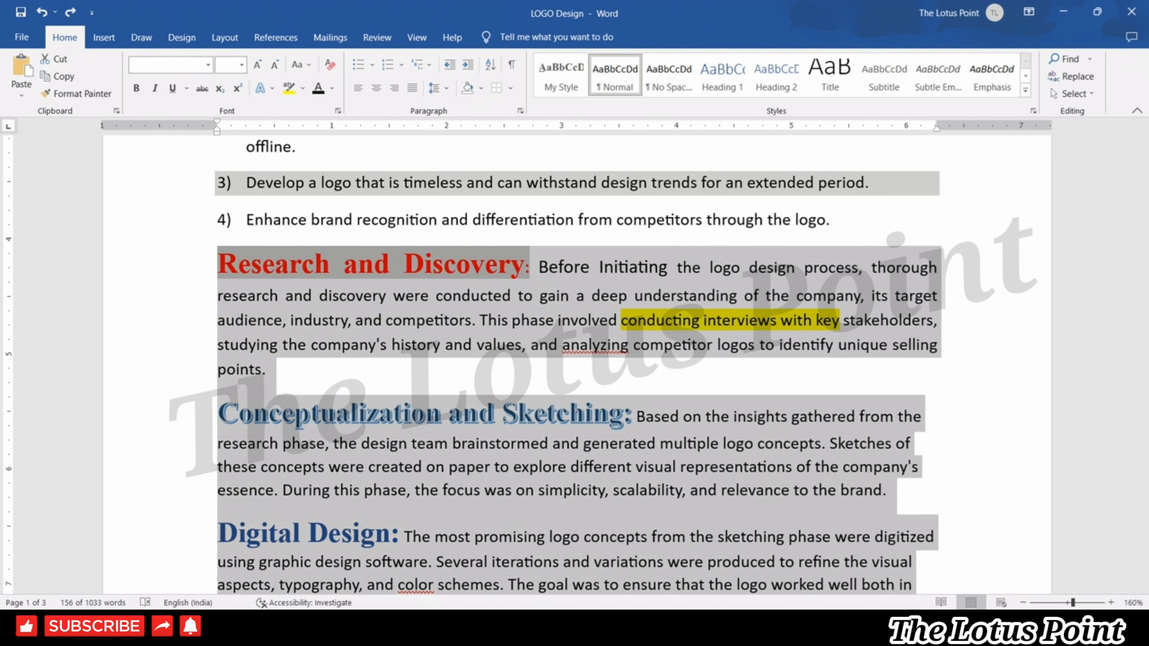
click(389, 627)
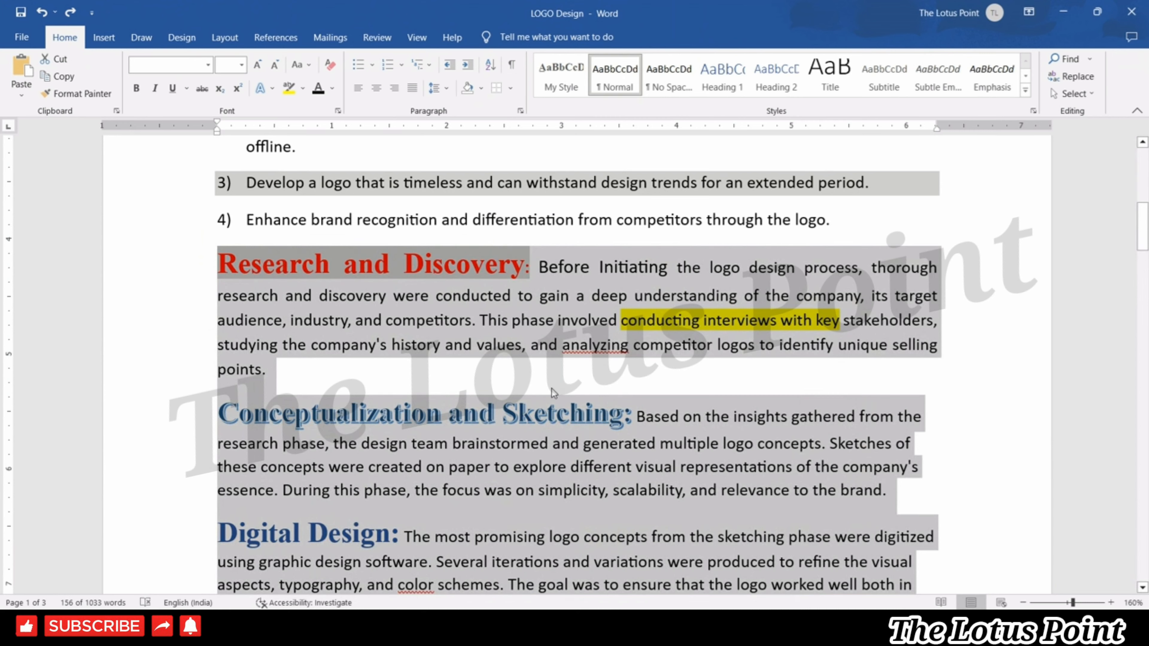
click(550, 388)
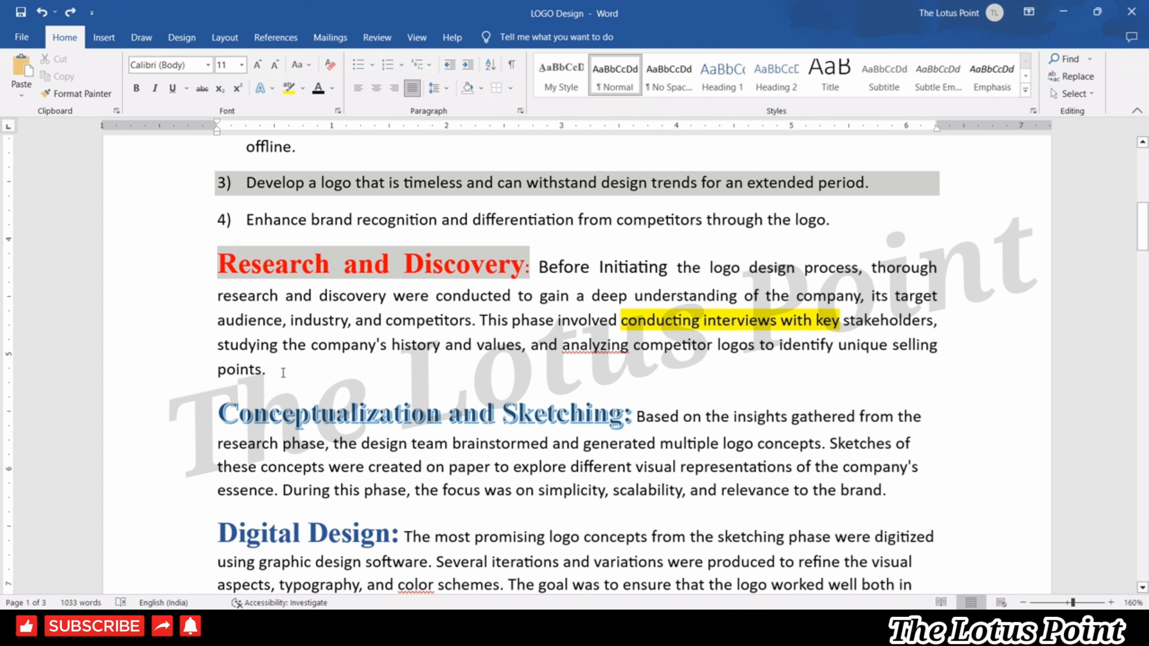
- Show the formatting marks and try deleting the space before "Discovery" in the "Research and Discovery:" heading
drag(278, 369, 181, 271)
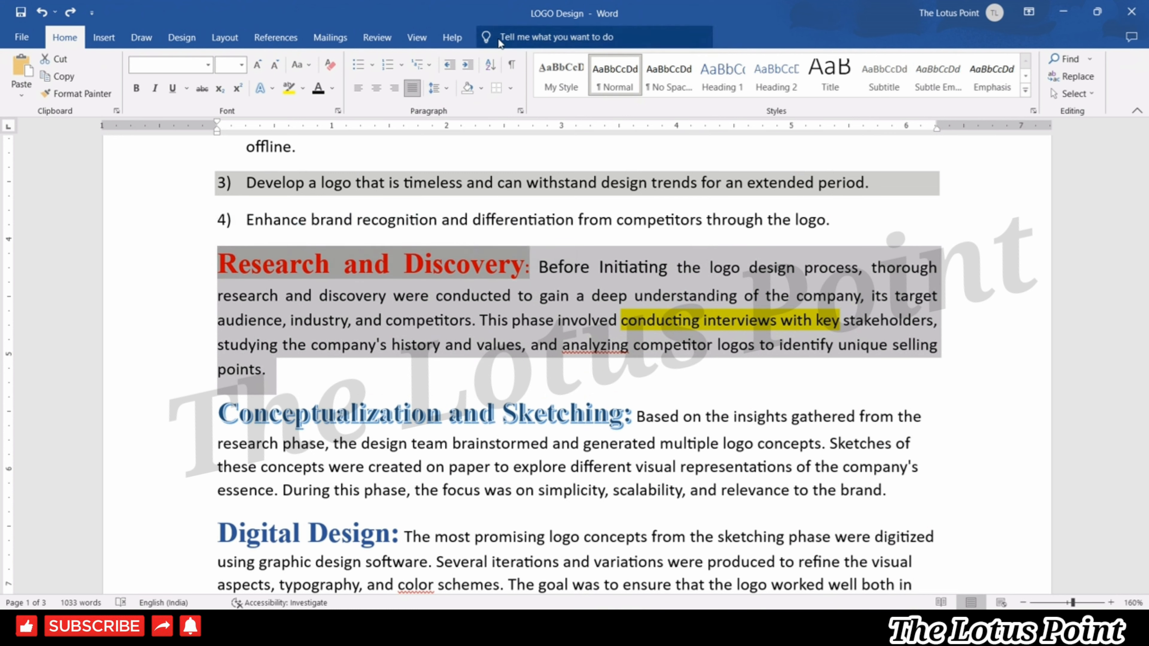
click(511, 65)
click(417, 345)
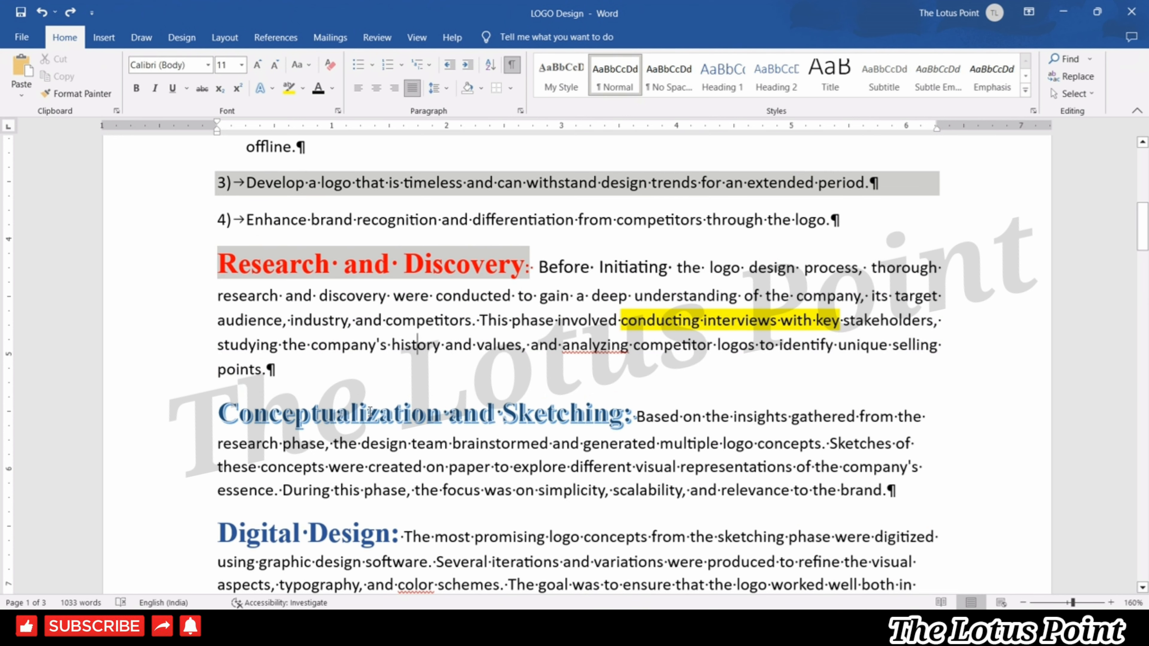
click(406, 262)
key(BackSpace)
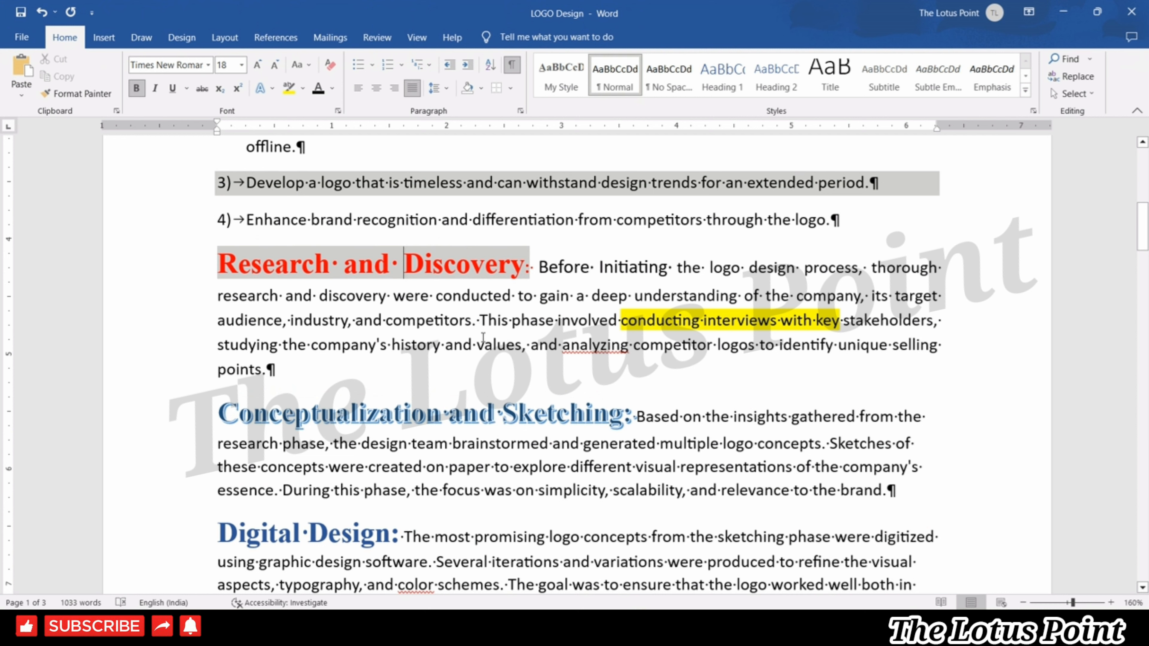
- Select the Research and Discovery paragraph, hide the formatting marks and clear the selection
drag(407, 355, 181, 250)
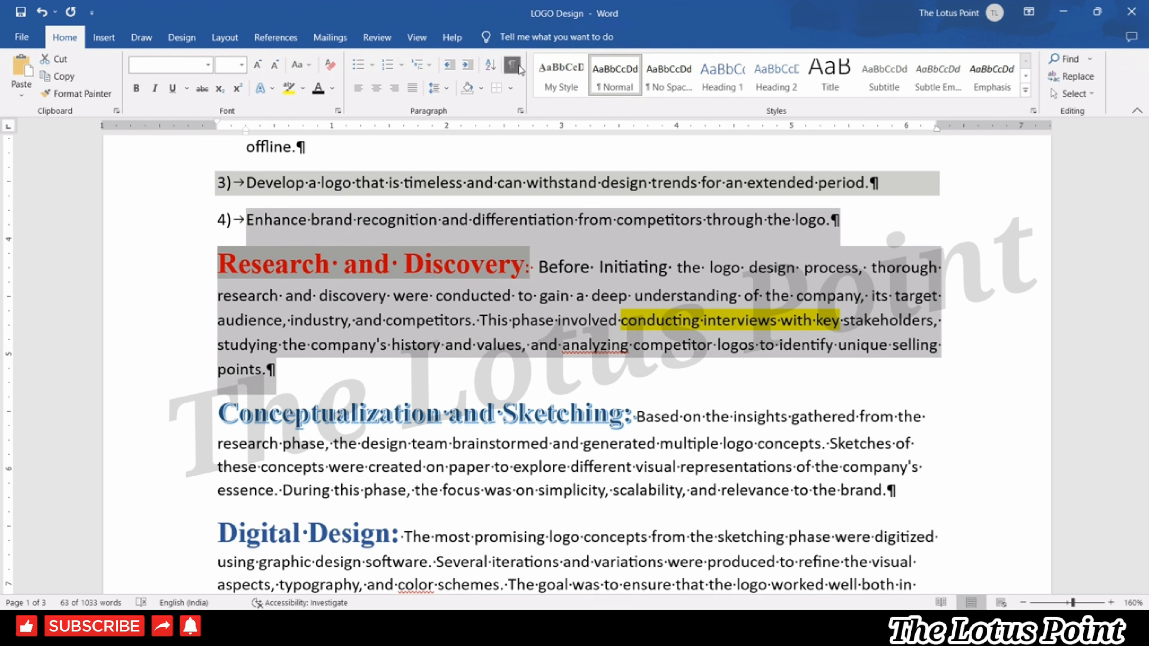
click(412, 411)
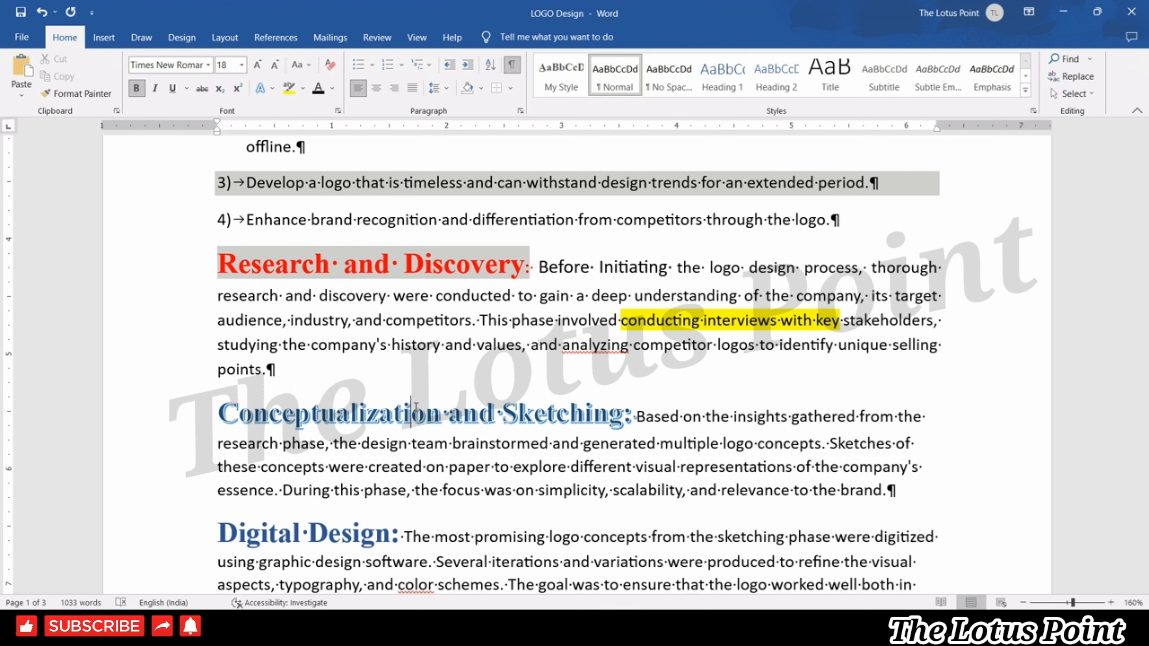
drag(271, 370, 193, 268)
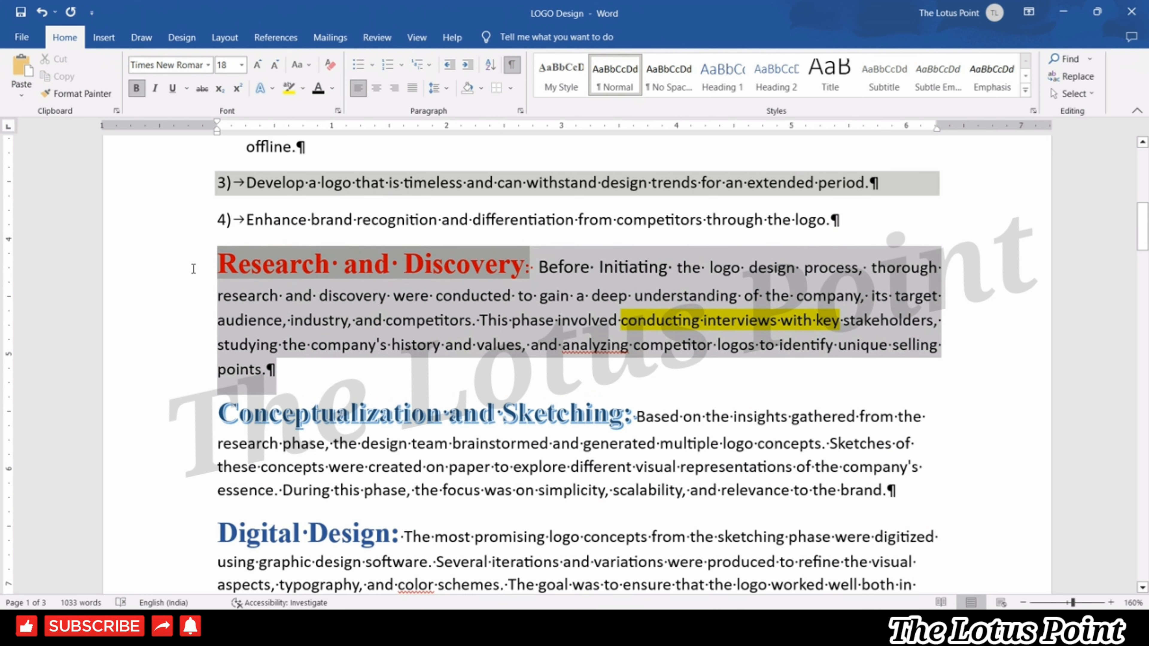
click(515, 70)
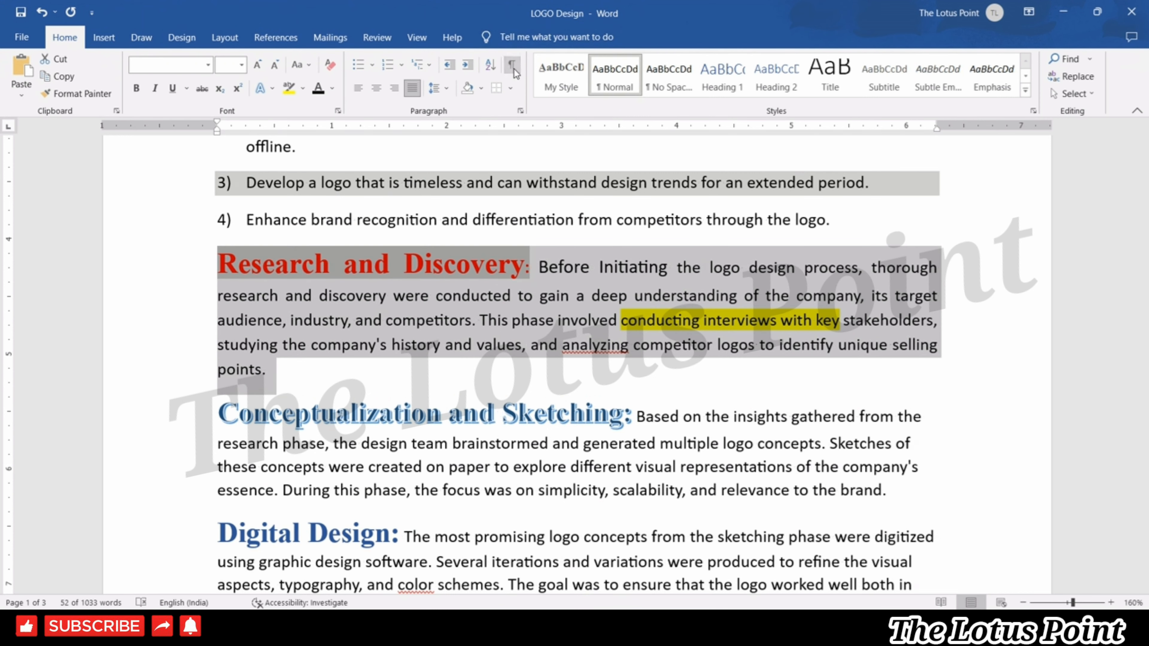
click(541, 446)
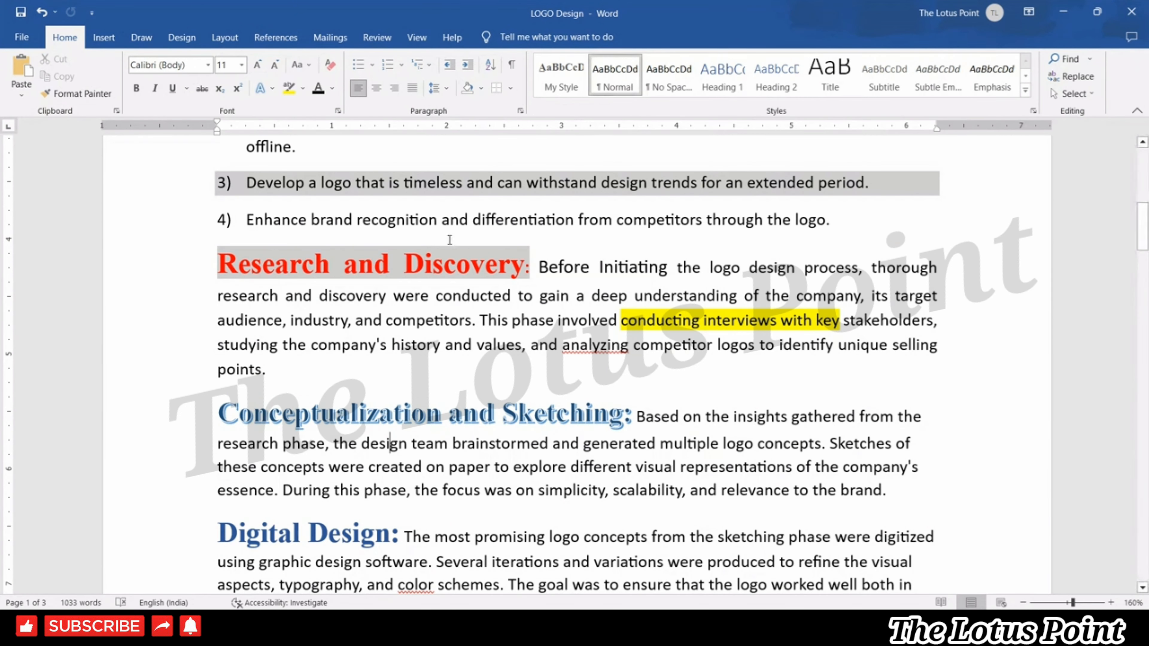
- Apply the Heading 1 style to the heading text "Research and Discovery:"
click(485, 262)
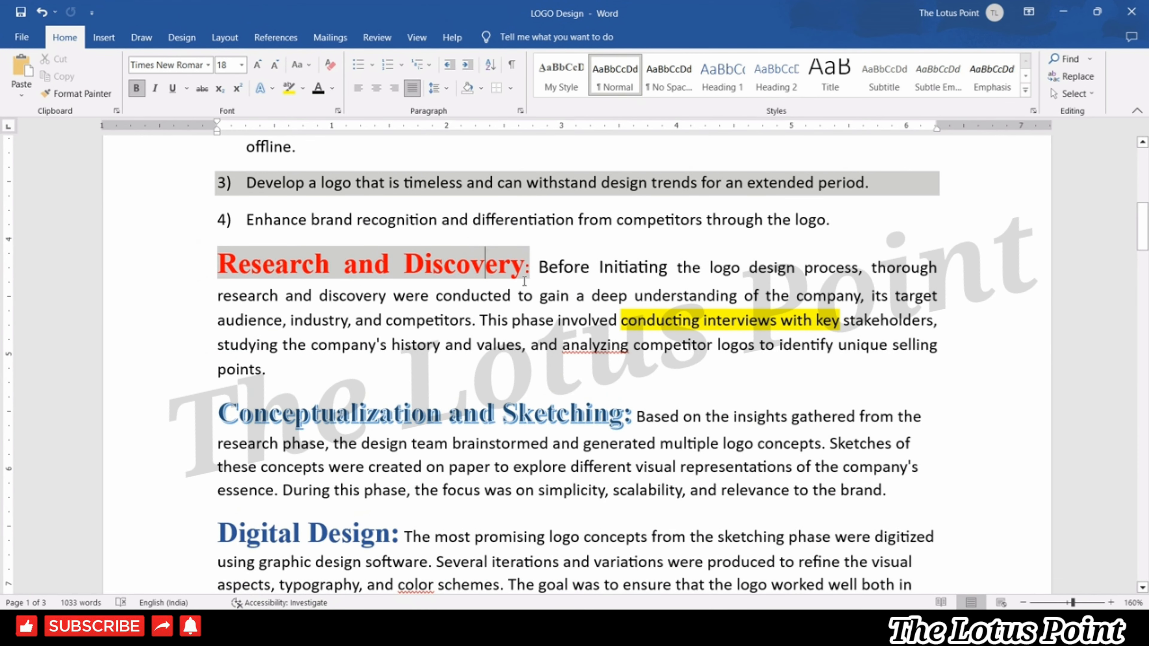
drag(540, 273, 293, 267)
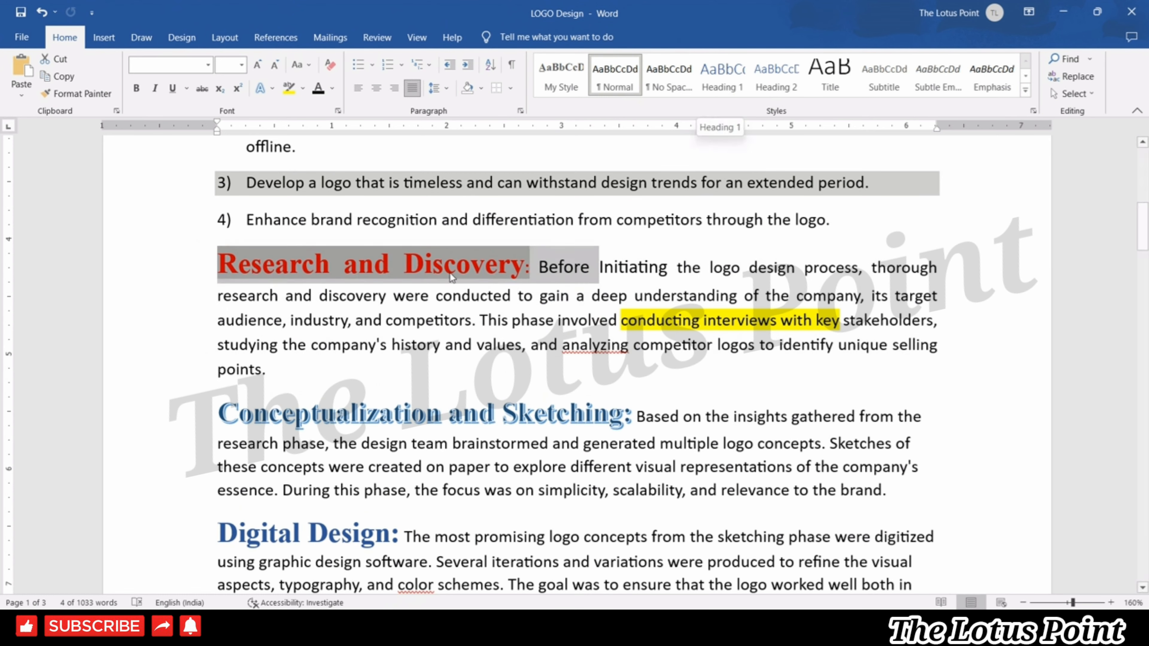
click(541, 254)
drag(541, 254, 294, 270)
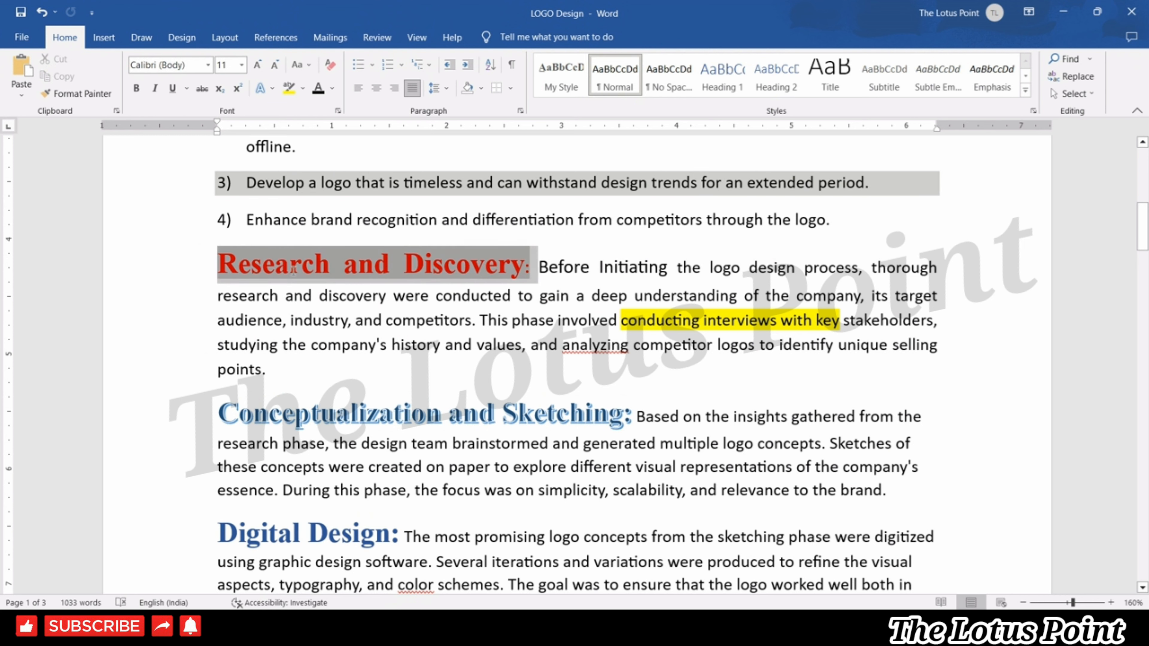
click(722, 74)
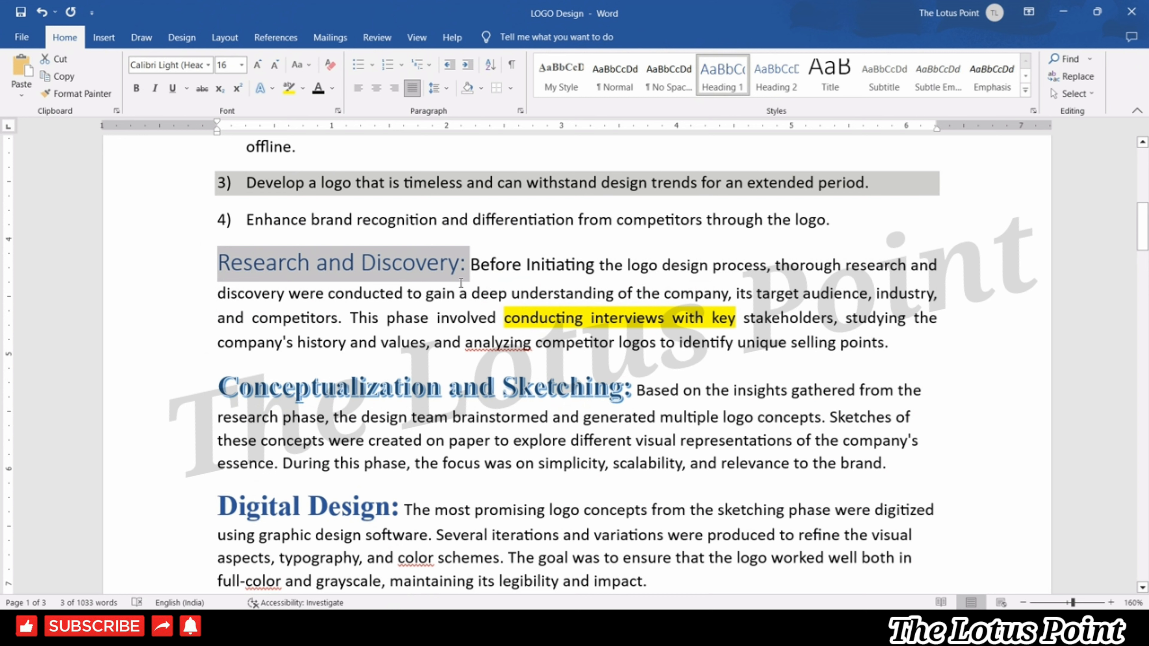
- Modify the Heading 1 style to use bold text at size 20
right_click(730, 86)
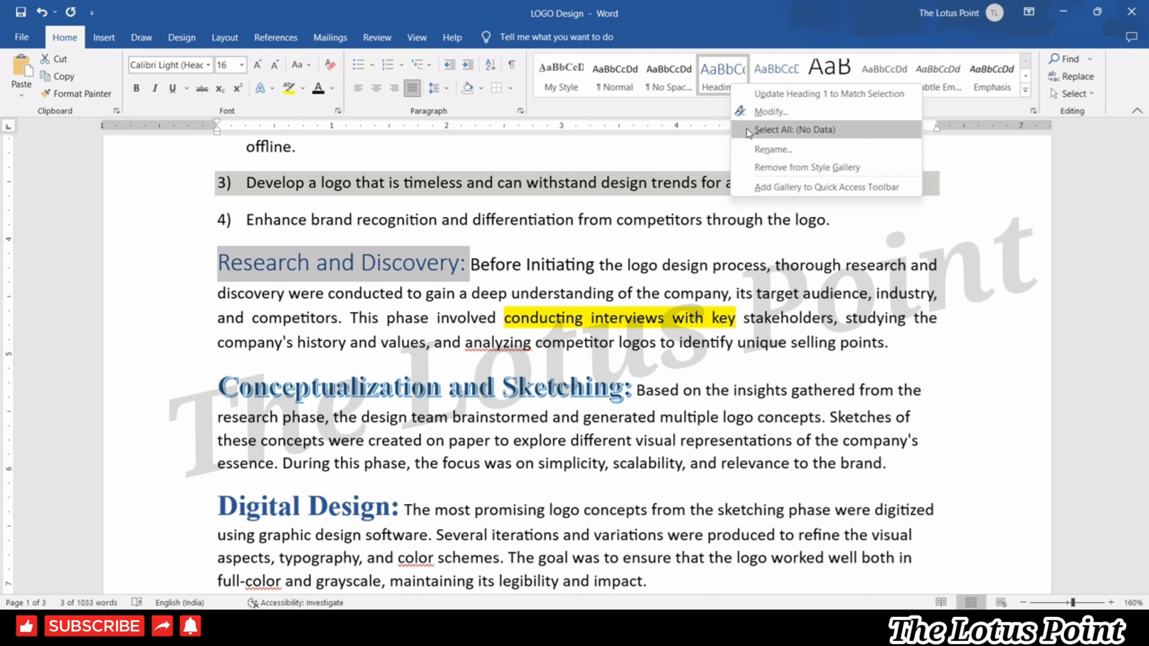
click(755, 117)
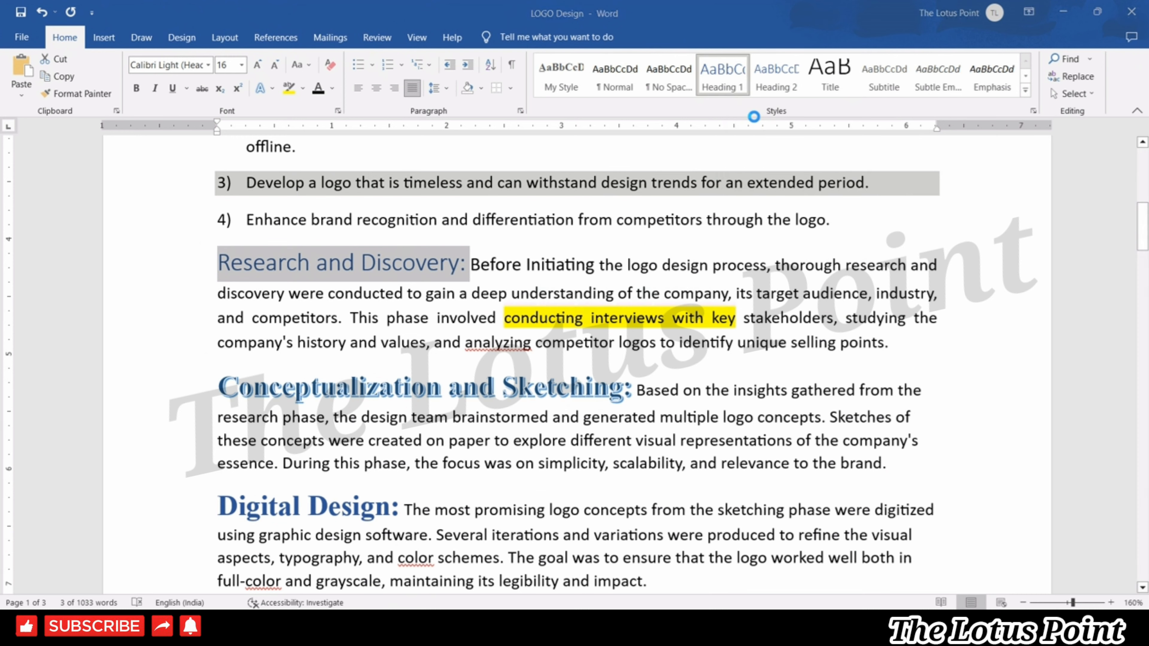
drag(541, 107, 740, 123)
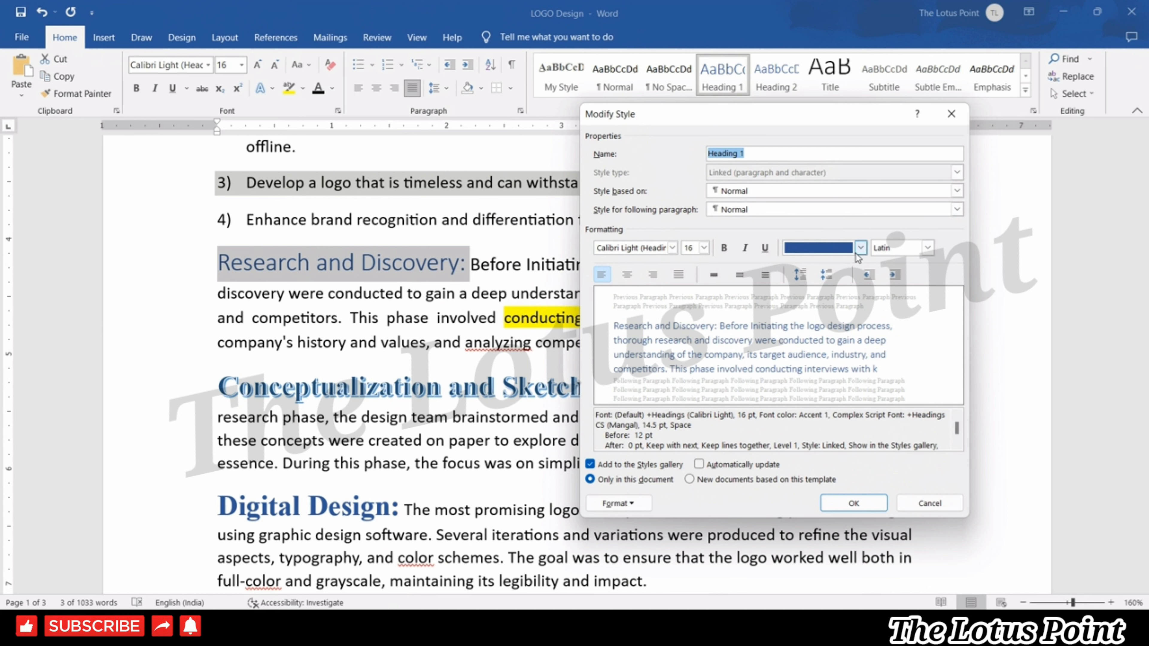
click(724, 248)
click(691, 249)
text(20)
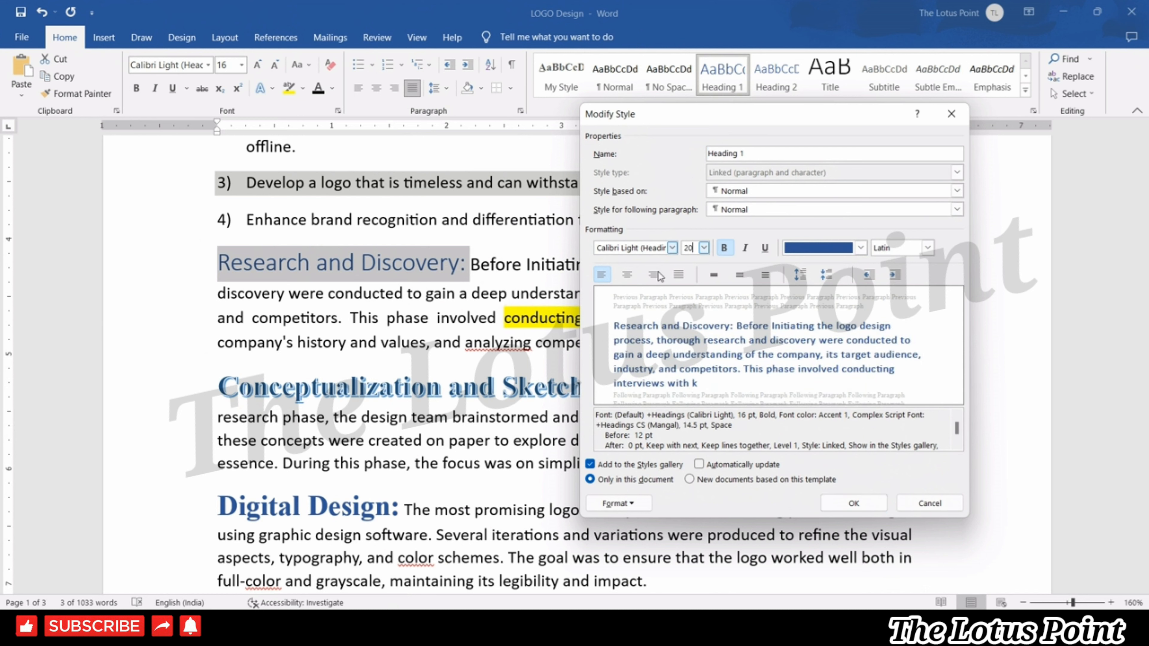
- Set the Heading 1 style's font to Utsaah and save the style changes
click(672, 249)
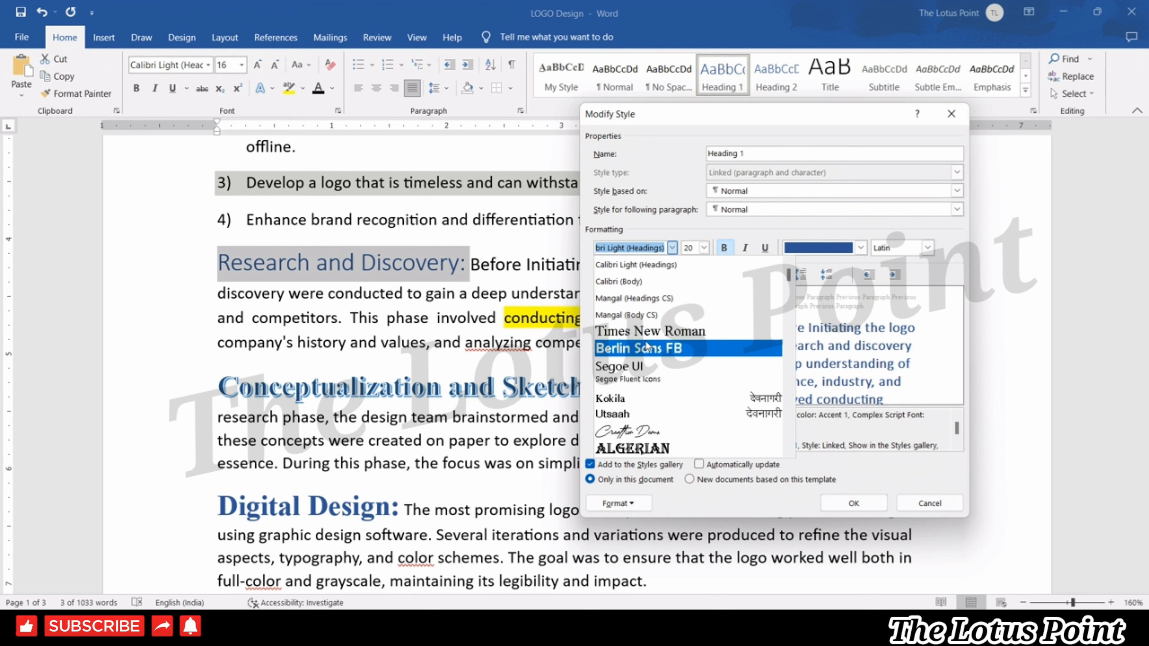
key(Down)
key(Down)
key(Down)
key(Up)
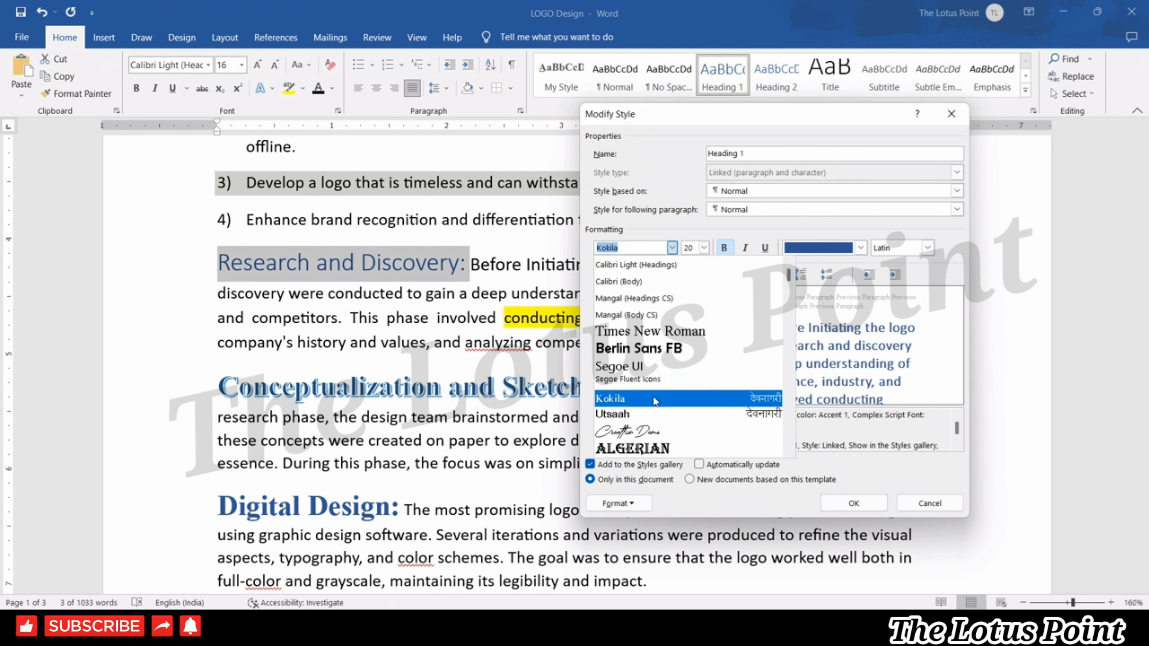
click(651, 412)
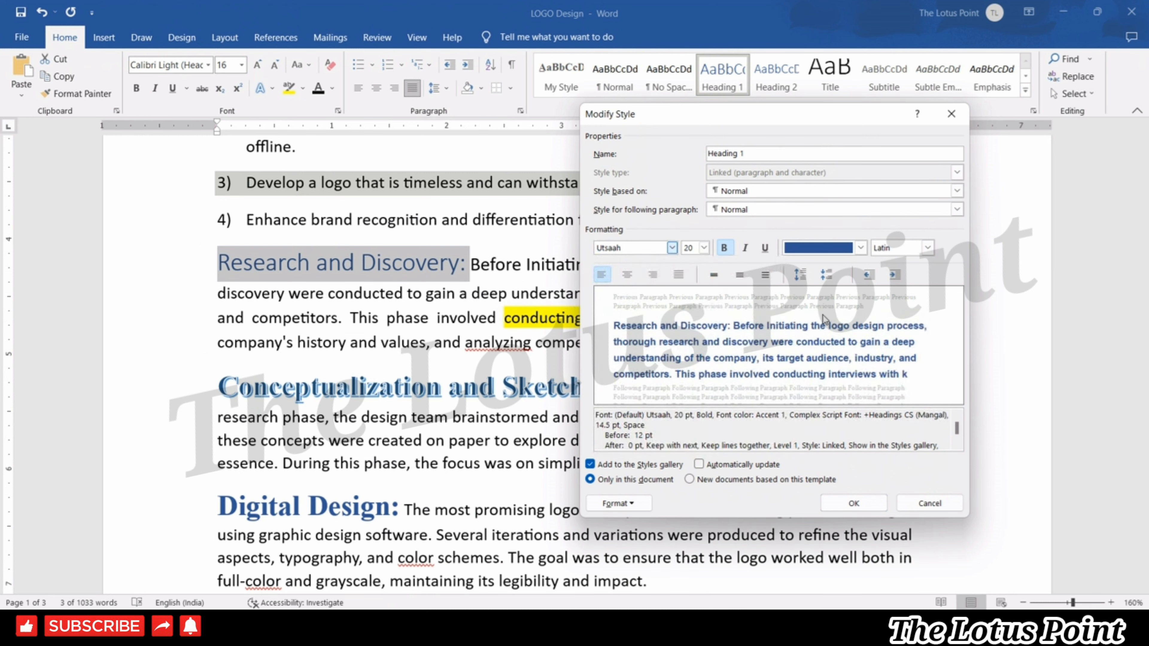
click(883, 507)
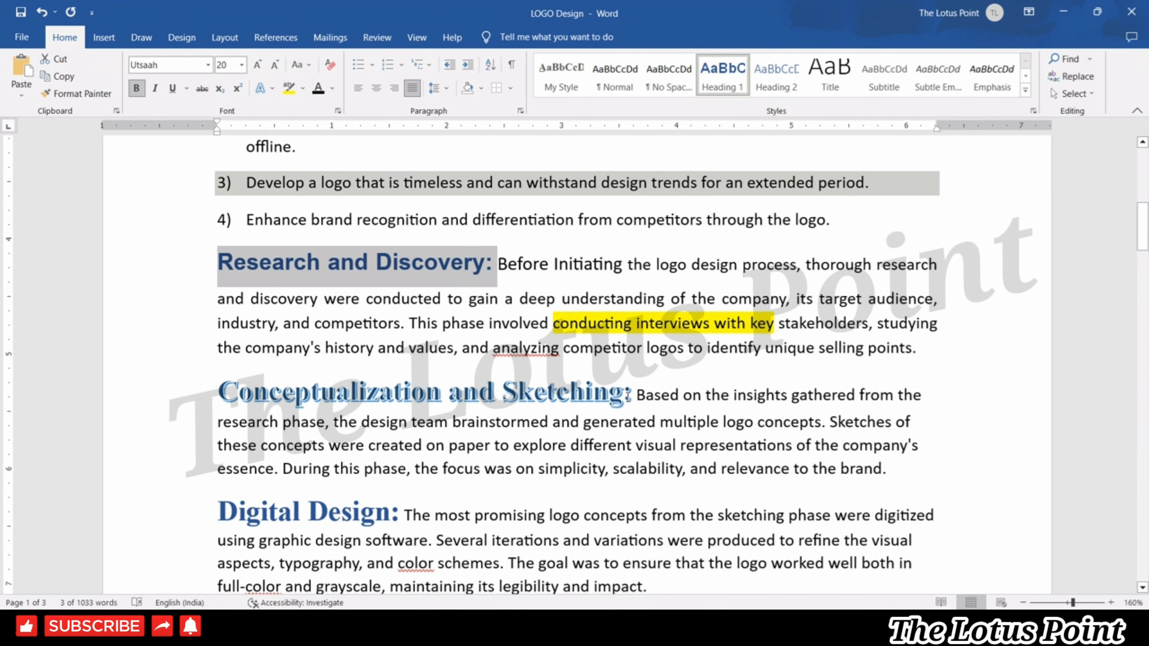
- Apply the Heading 1 style to the "Conceptualization and Sketching" and "Digital Design:" headings, then clear the selection
drag(624, 396, 389, 380)
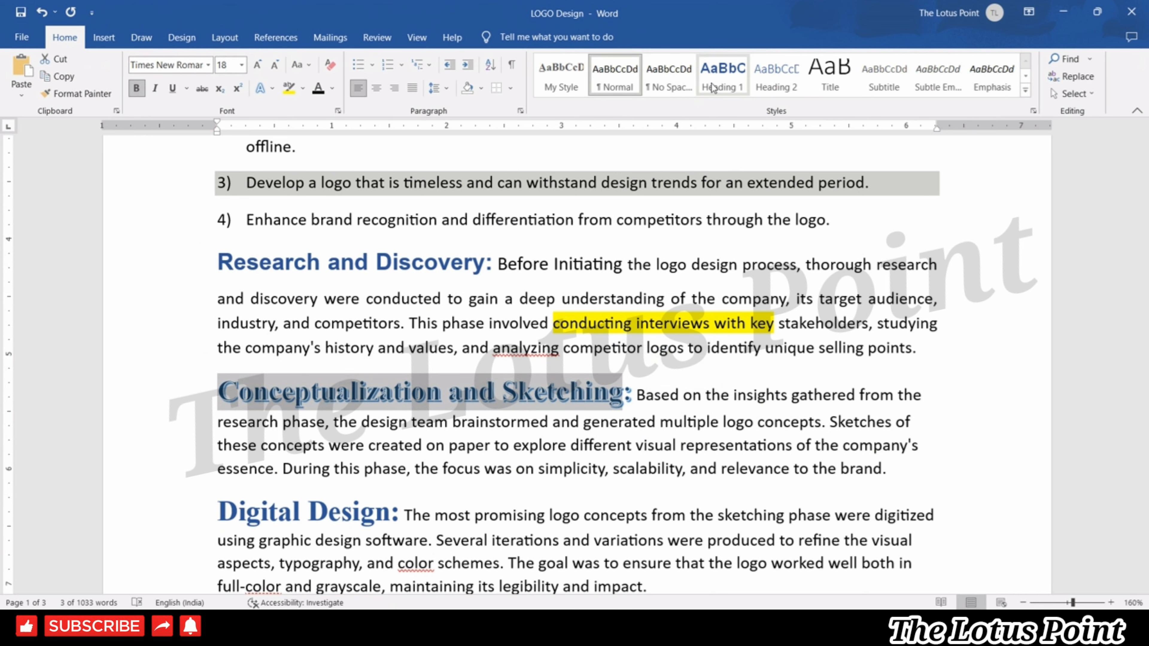
click(722, 75)
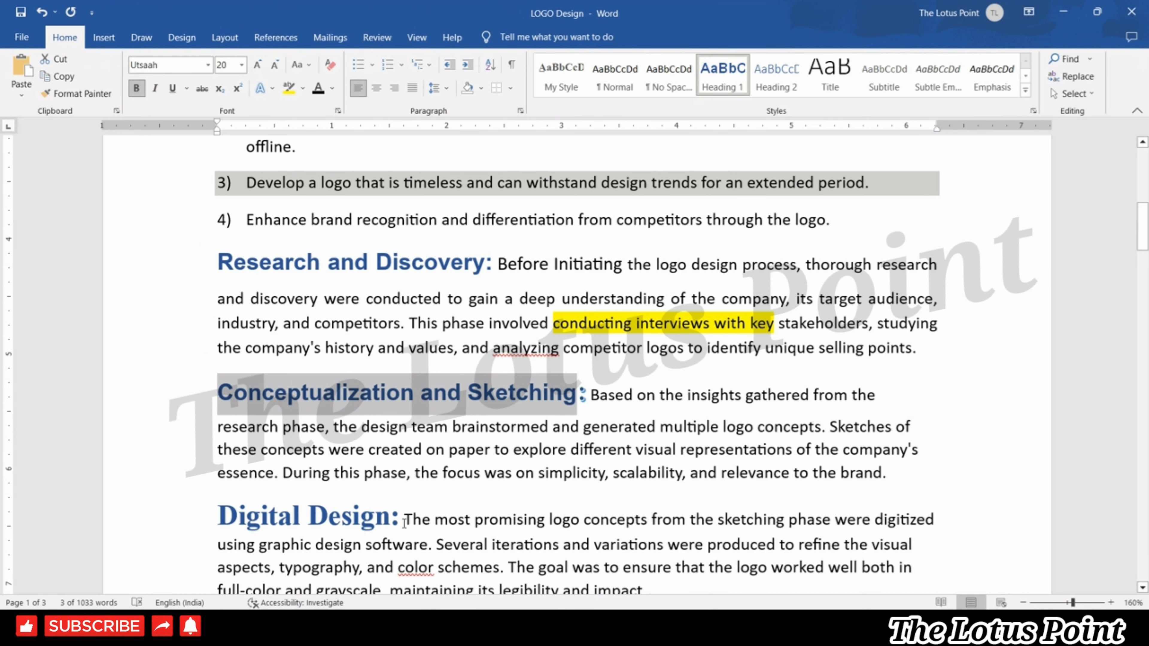
drag(401, 520, 236, 517)
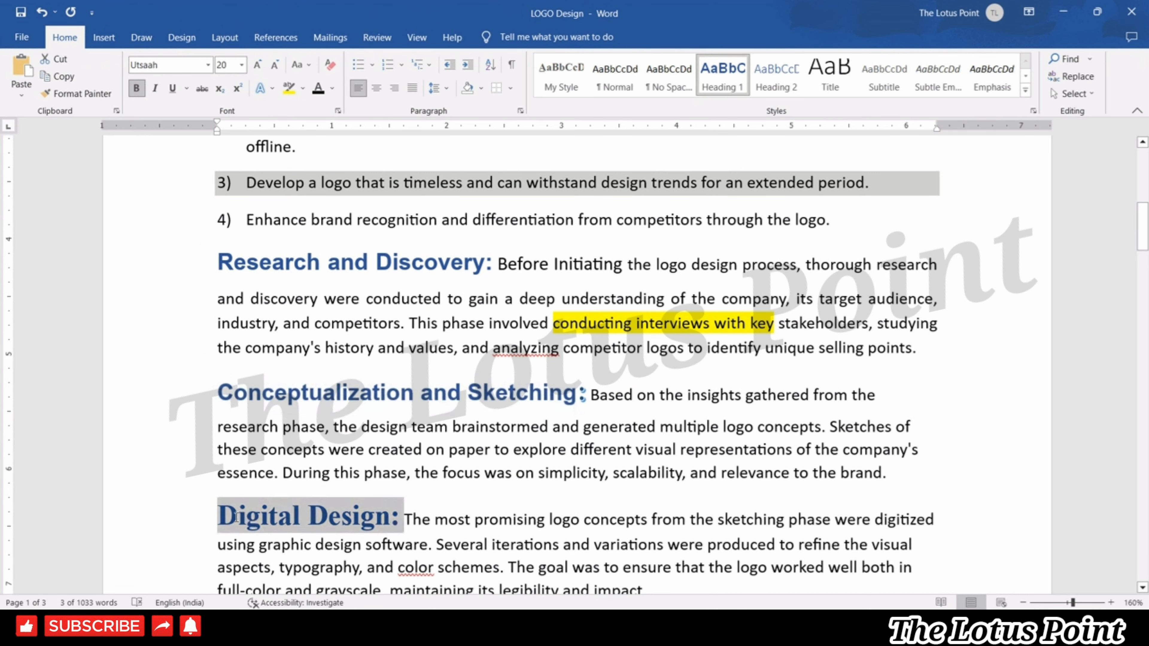
click(733, 75)
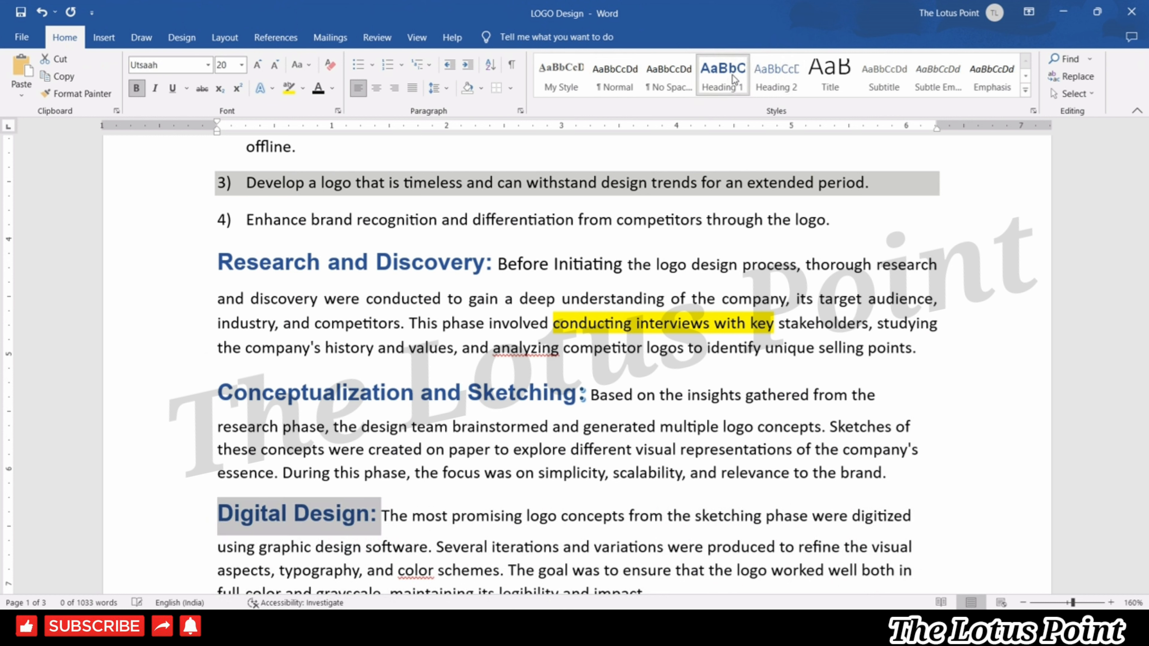
click(483, 394)
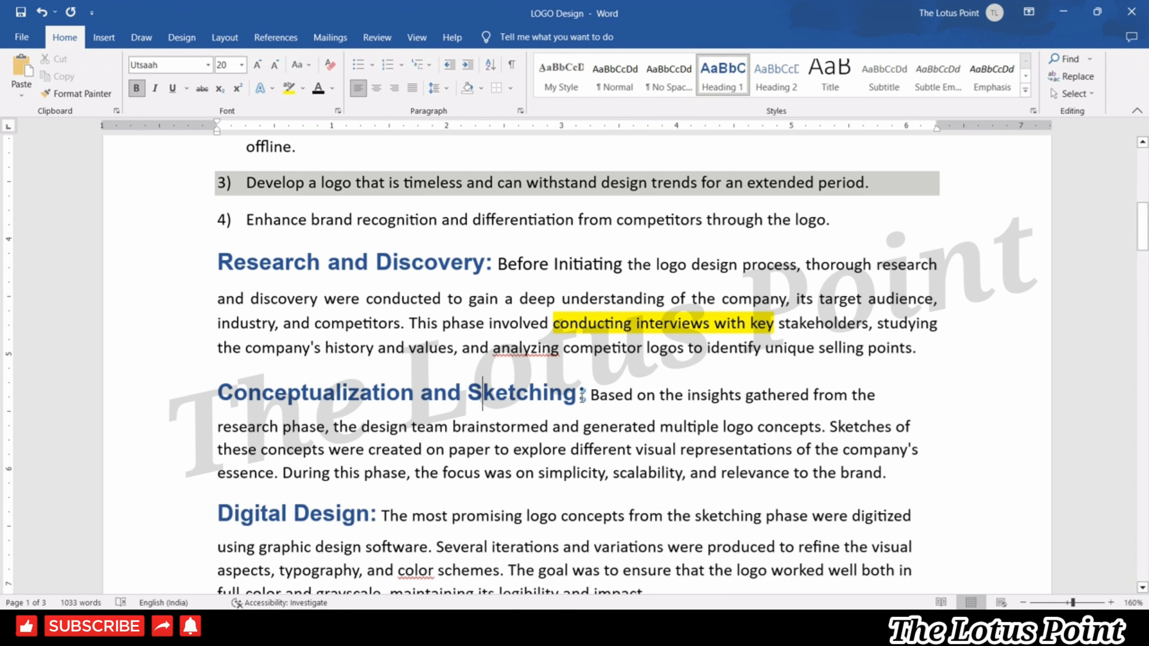
- Copy the "Digital Design:" heading's formatting onto the "6. Feedback and Iteration:" heading
drag(588, 396, 411, 397)
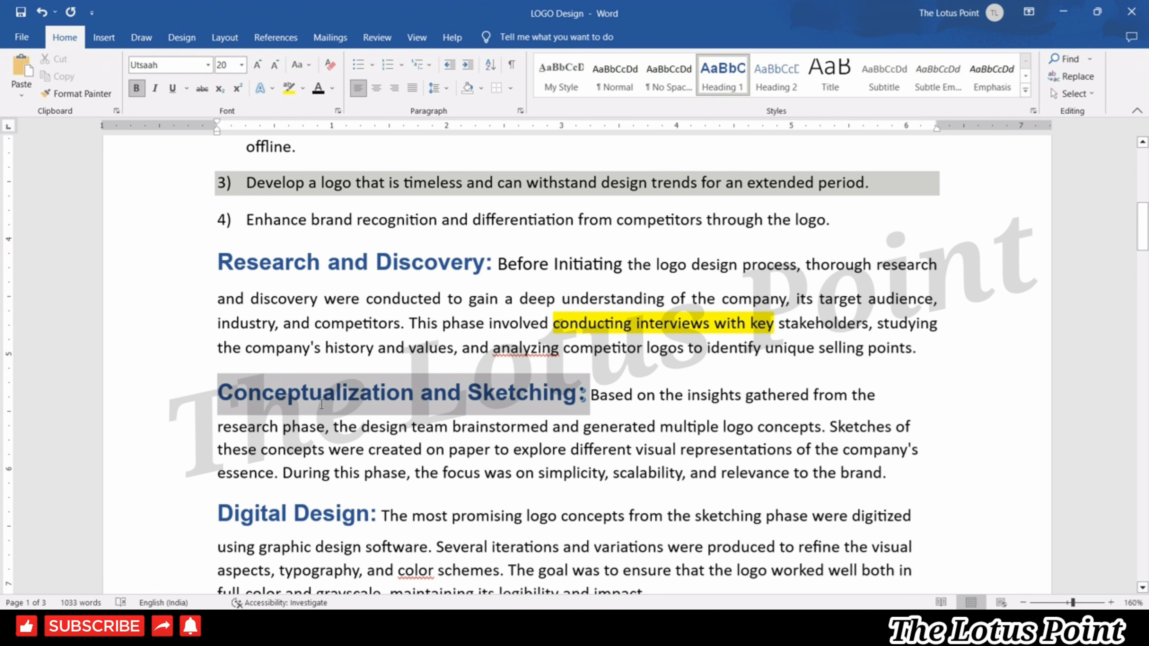
click(77, 93)
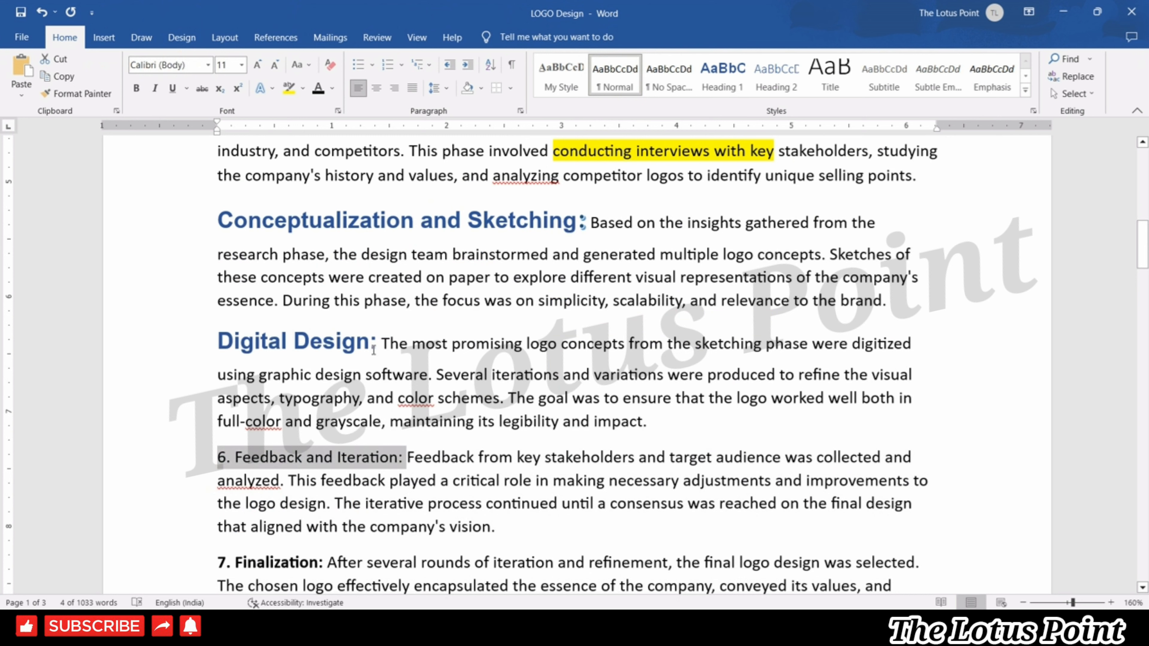
drag(374, 351, 195, 352)
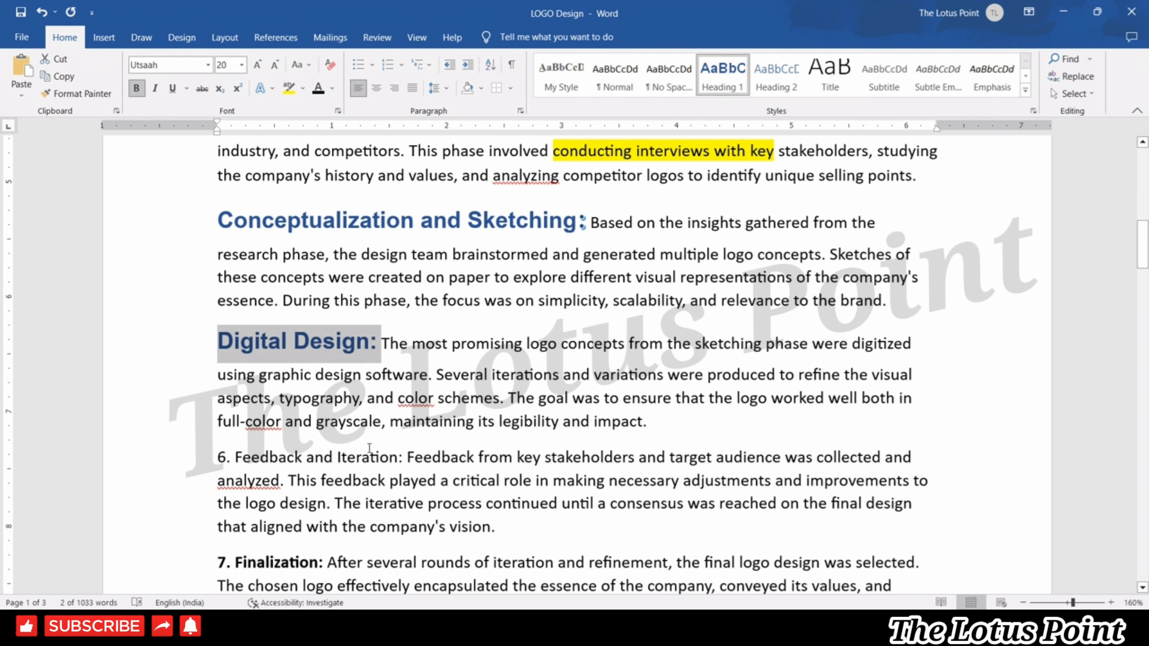
drag(406, 460, 204, 453)
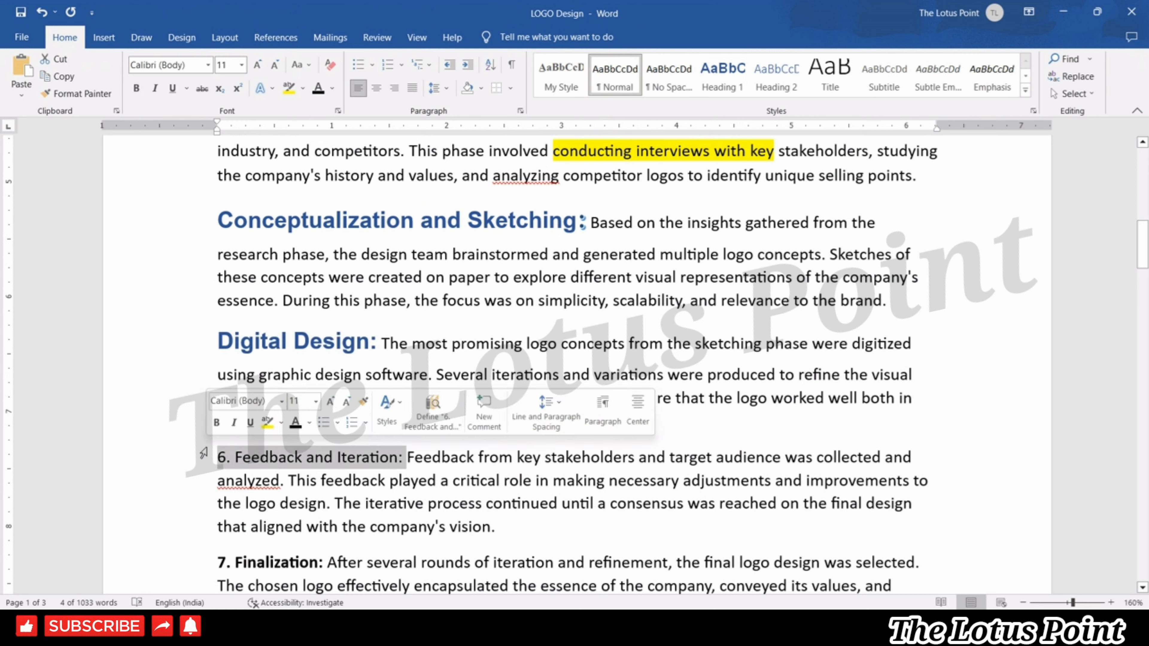
key(ctrl+shift+v)
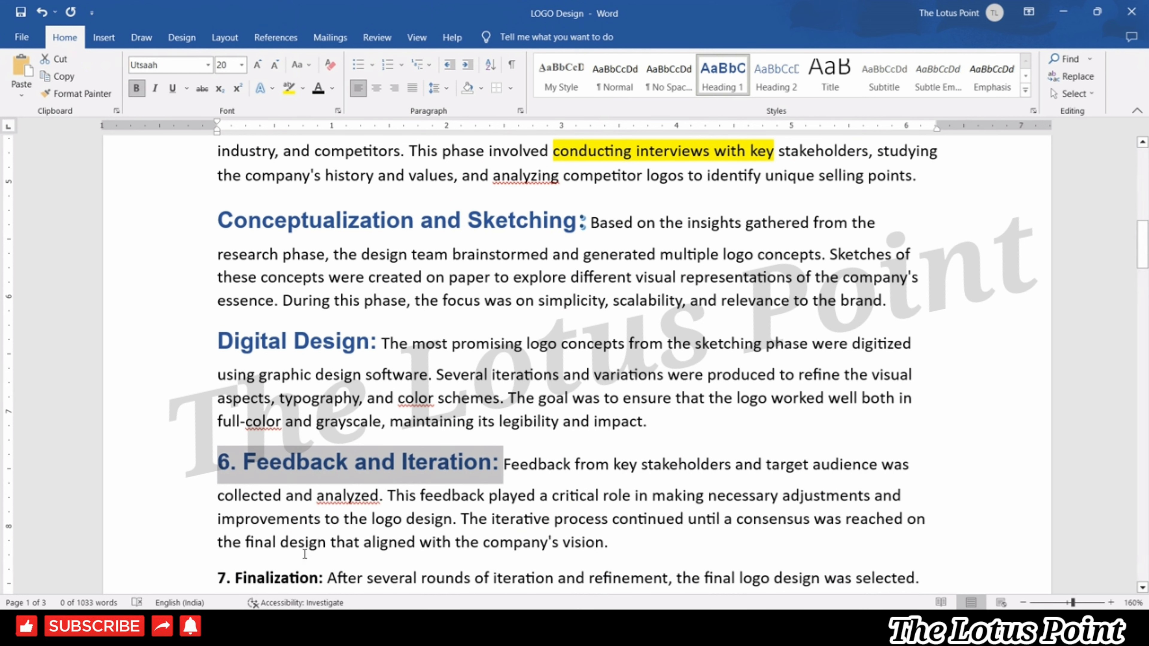
- Paste the copied heading formatting onto "7. Finalization:" and clear the selection
drag(325, 580, 167, 578)
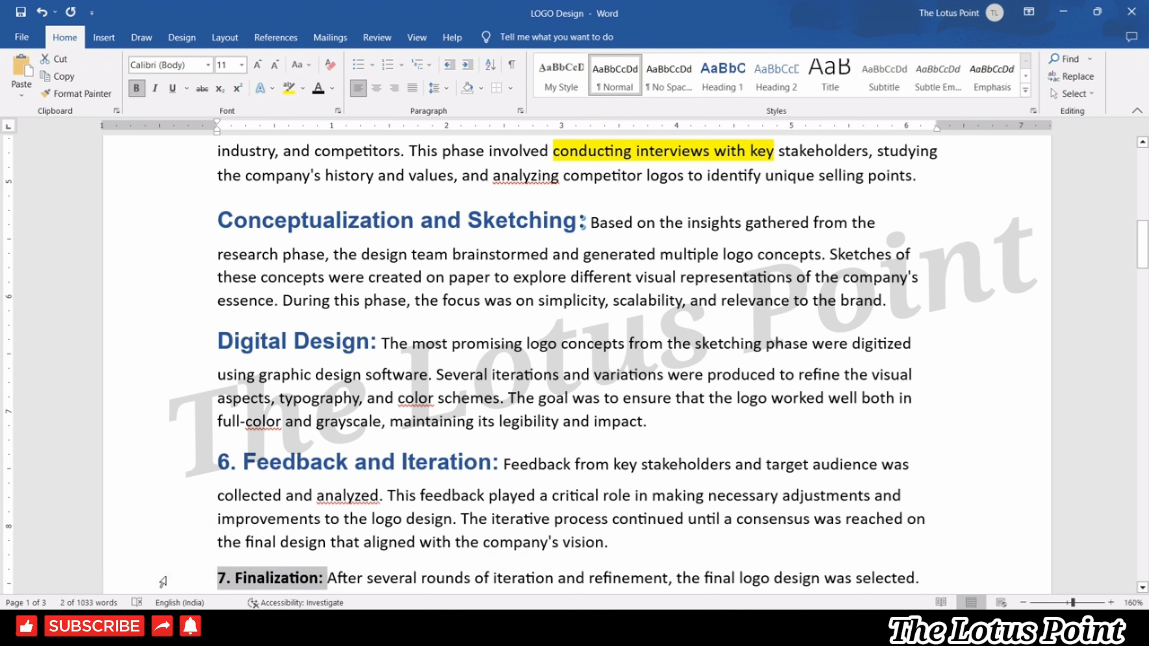
key(ctrl+b)
key(ctrl+shift+v)
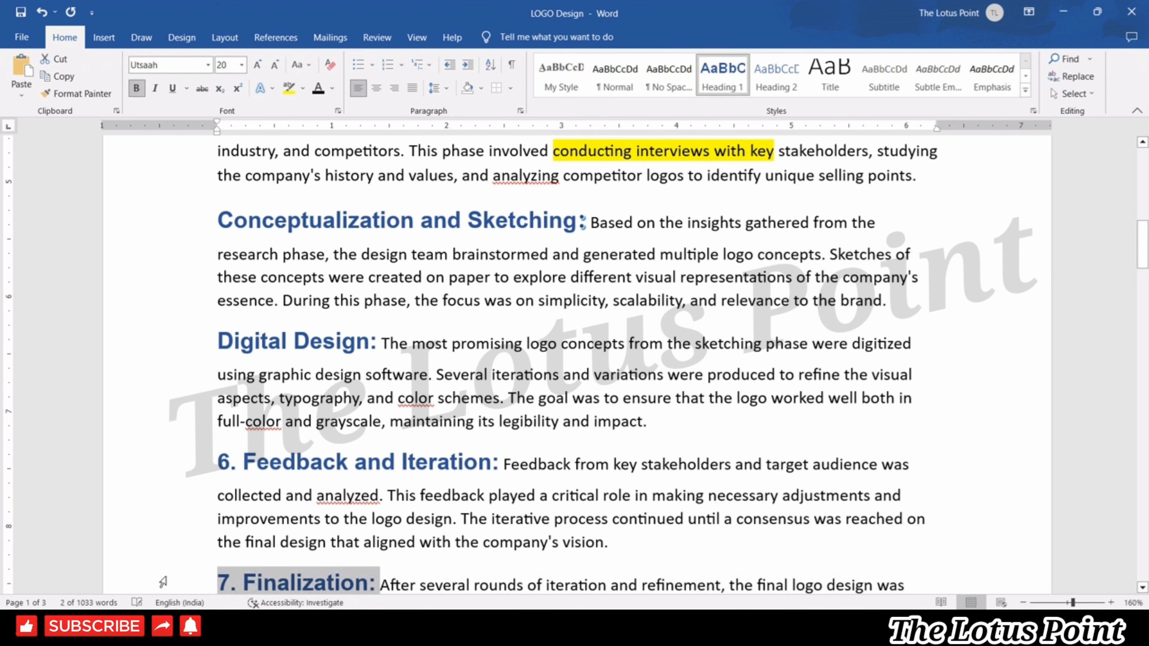
click(540, 584)
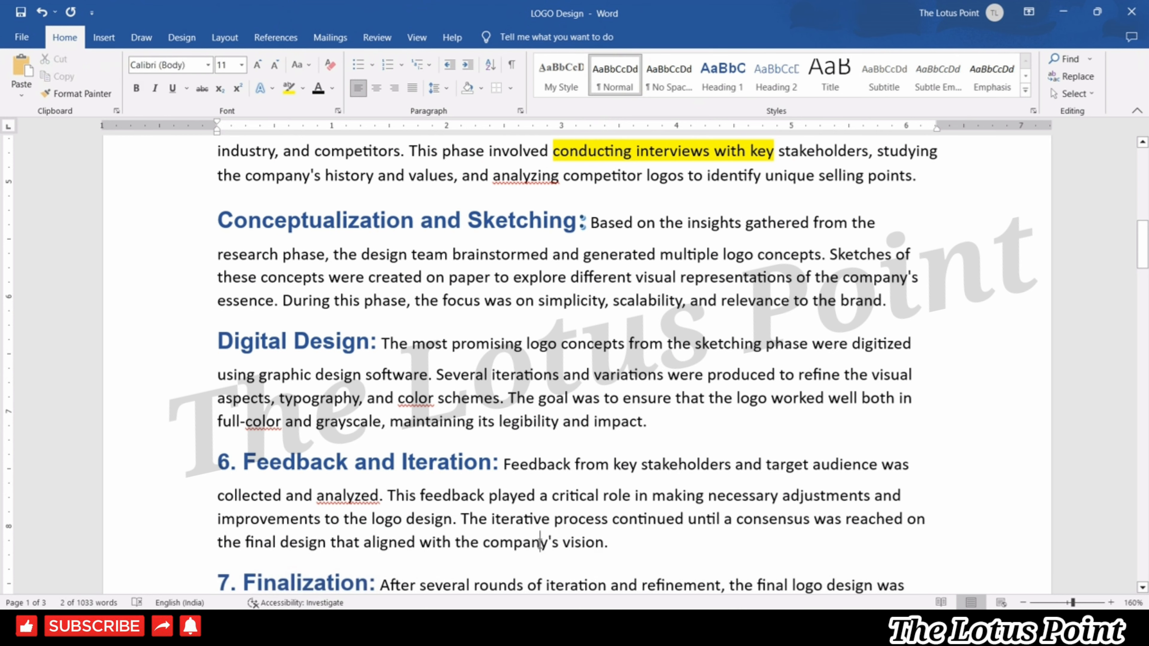
- Apply the Heading 1 style to the "8. Brand Guidelines:" heading on page 2
scroll(539, 543, down, 1)
scroll(540, 543, down, 6)
key(Up)
key(Up)
key(Up)
key(Up)
key(Up)
key(Up)
key(Up)
key(Up)
key(Up)
key(Up)
key(Up)
key(Up)
key(Up)
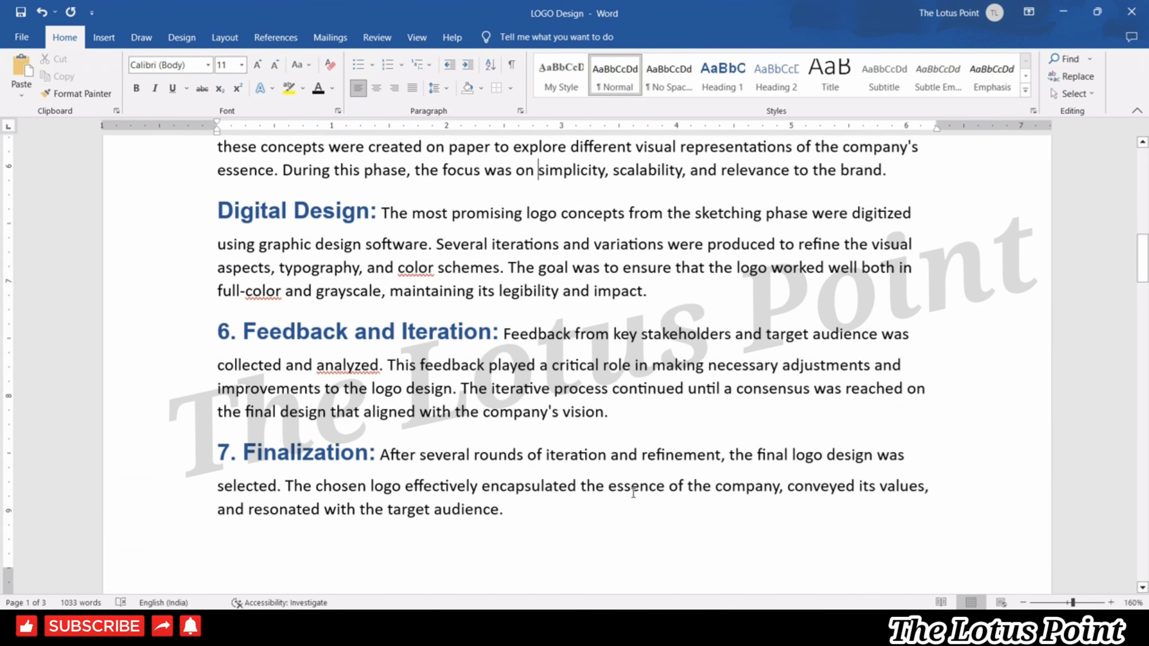
key(Down)
key(Down)
key(Down)
key(Down)
key(Down)
key(Down)
key(Down)
key(Down)
key(Down)
key(Down)
key(Down)
key(Down)
key(Down)
key(Down)
key(Down)
key(Down)
key(Down)
key(Down)
key(Down)
key(Down)
click(364, 329)
drag(364, 329, 179, 316)
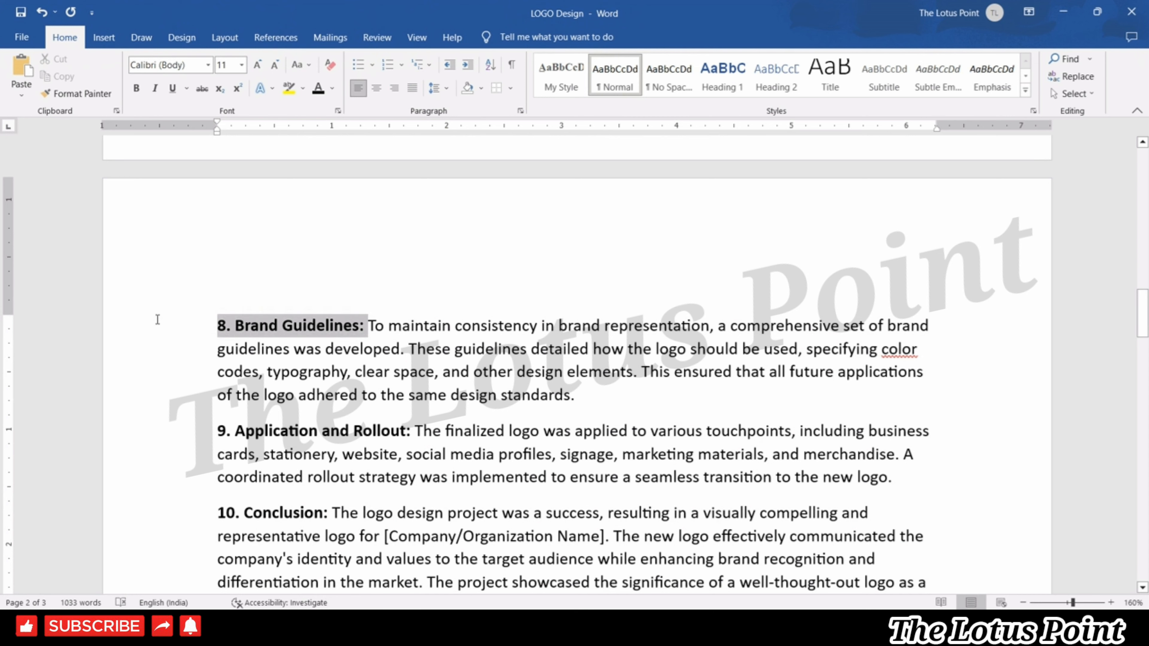
click(722, 88)
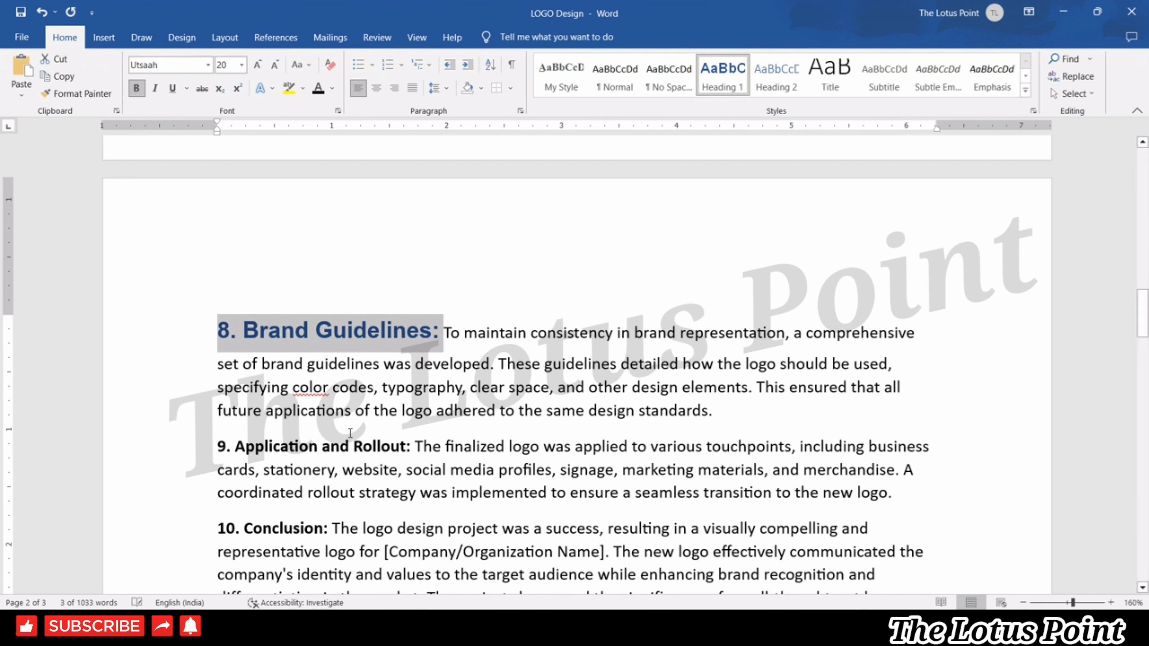
- Apply the Heading 1 style to the "9. Application and Rollout:" heading and clear the selection
drag(414, 448, 146, 452)
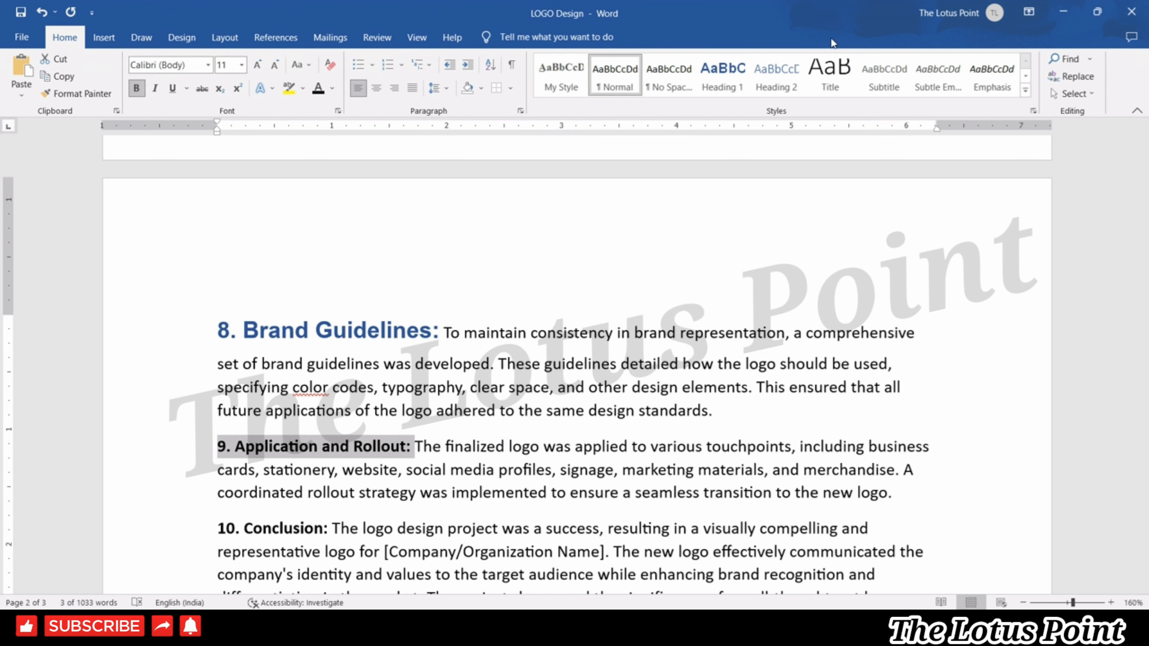
click(709, 96)
click(554, 383)
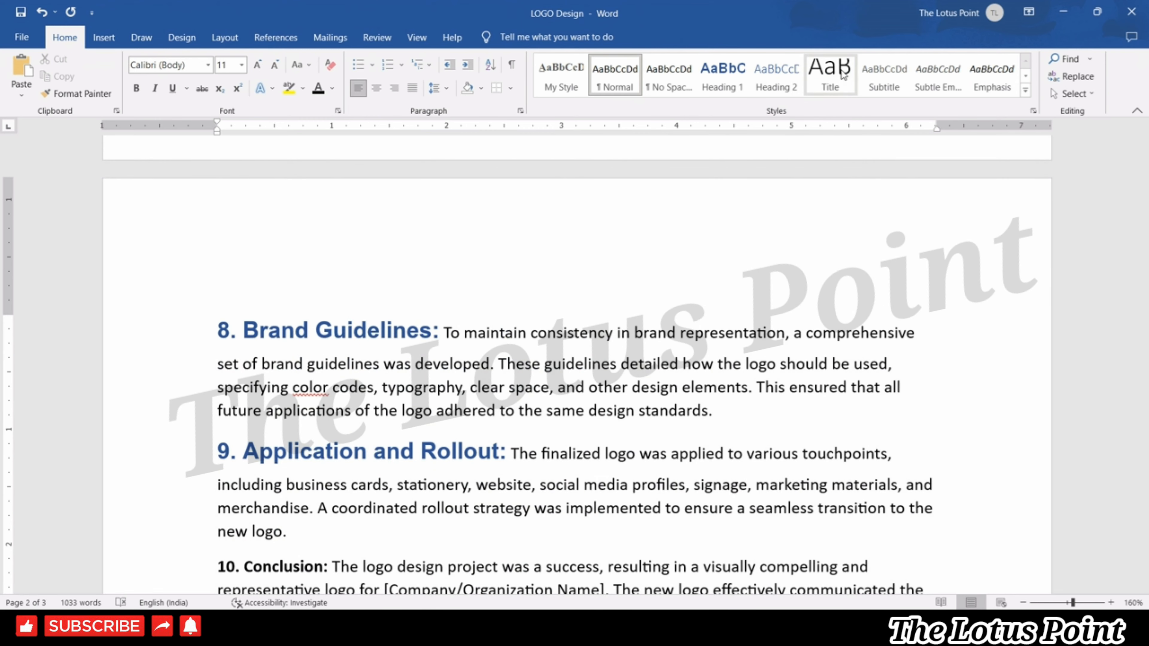
click(440, 302)
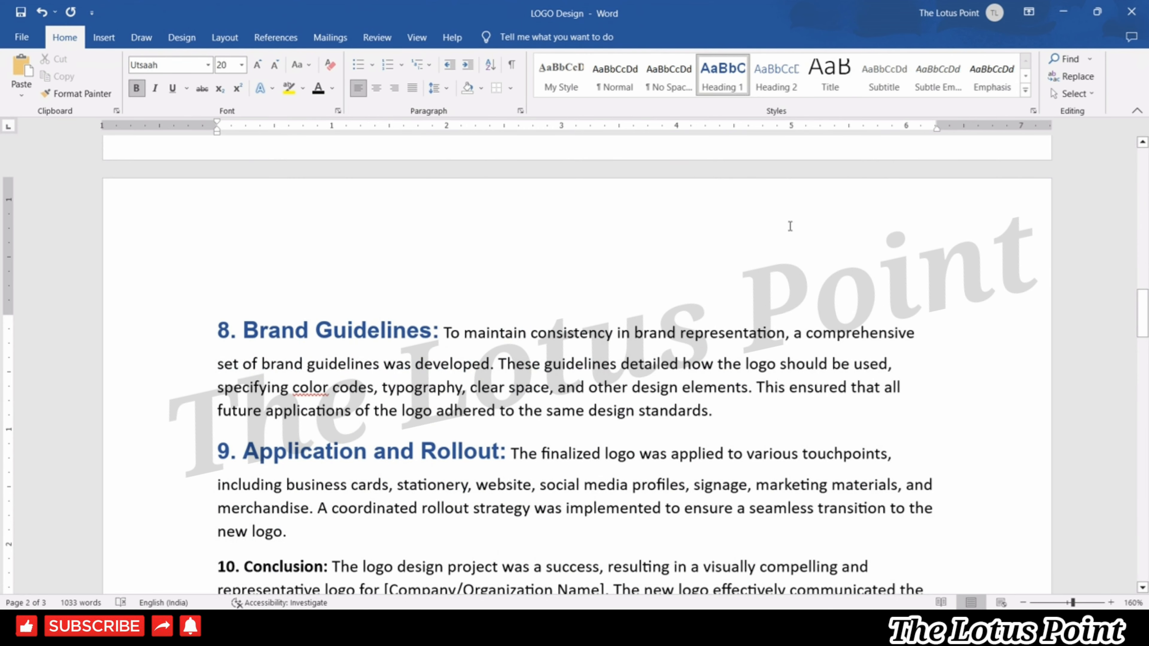
- Add a new line reading "Logo Design" above the "1. Introduction:" heading on the first page
drag(1143, 319, 1143, 178)
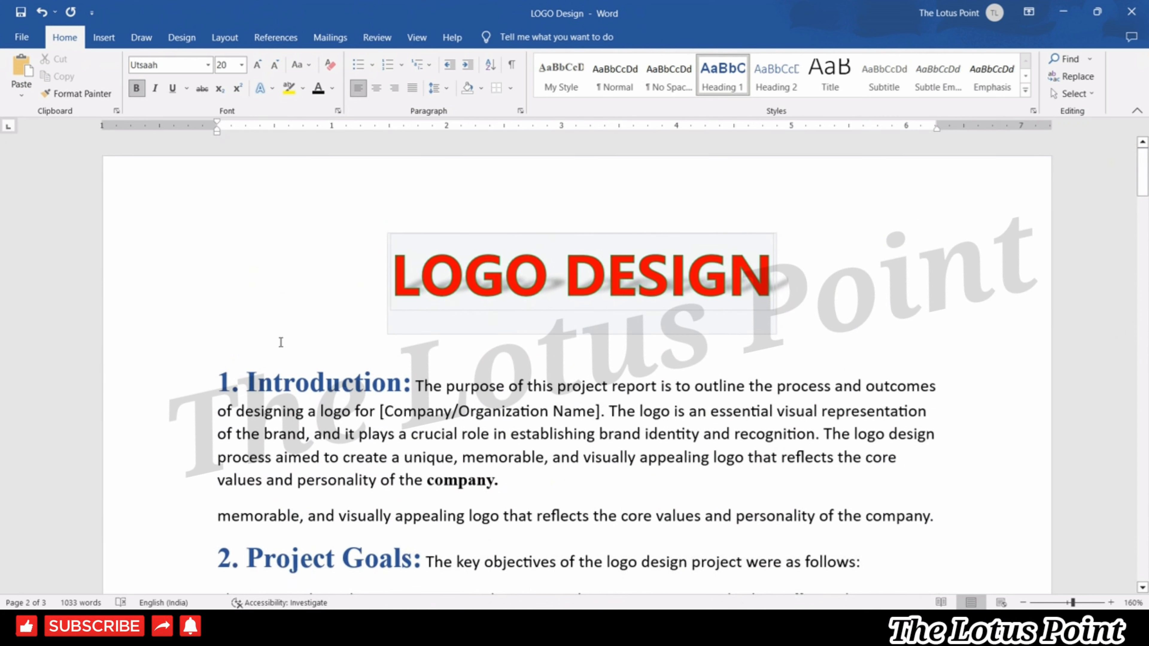
click(249, 353)
key(Return)
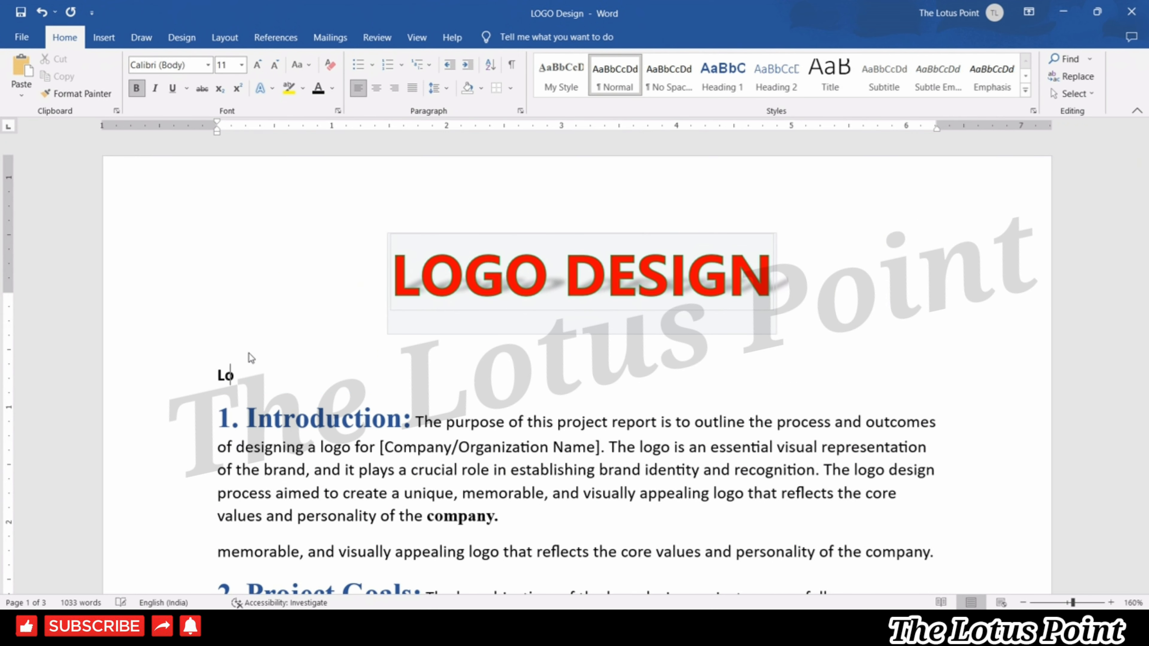
text(Logo Design)
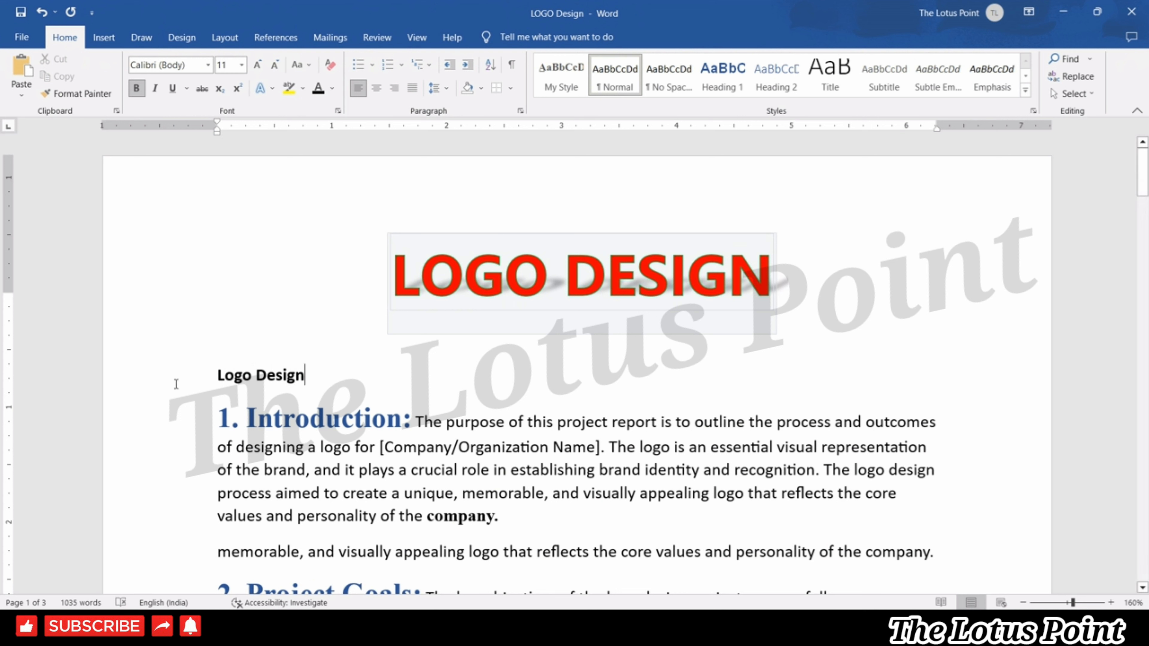
- Apply the Title style to the new "Logo Design" line and centre it
click(159, 383)
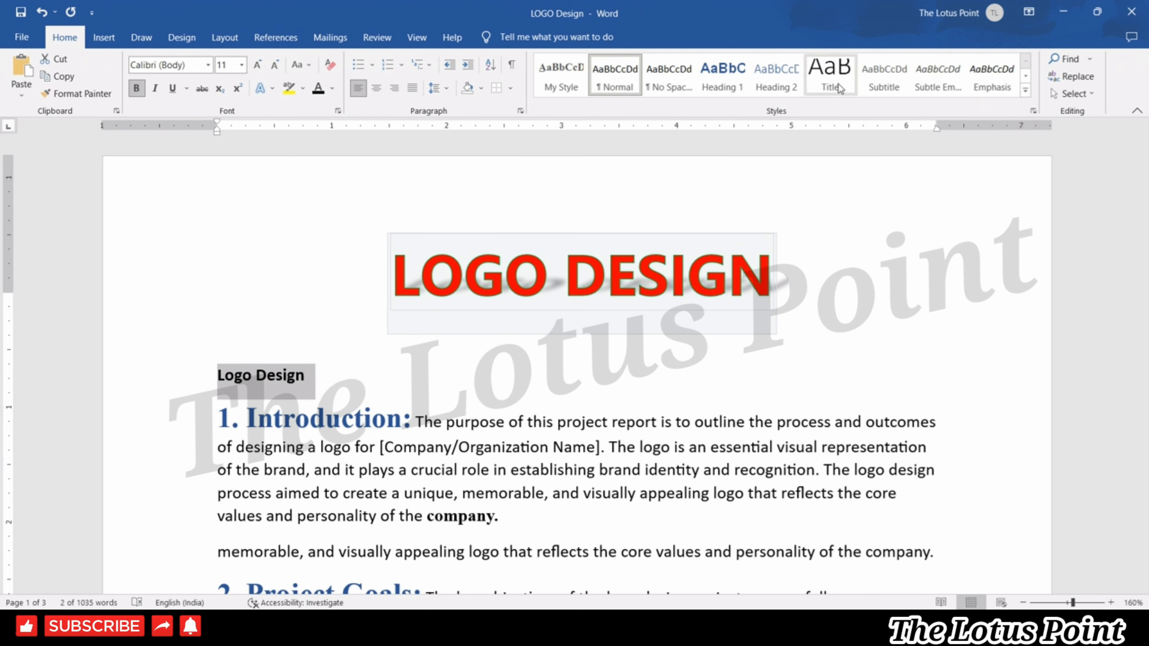
click(839, 88)
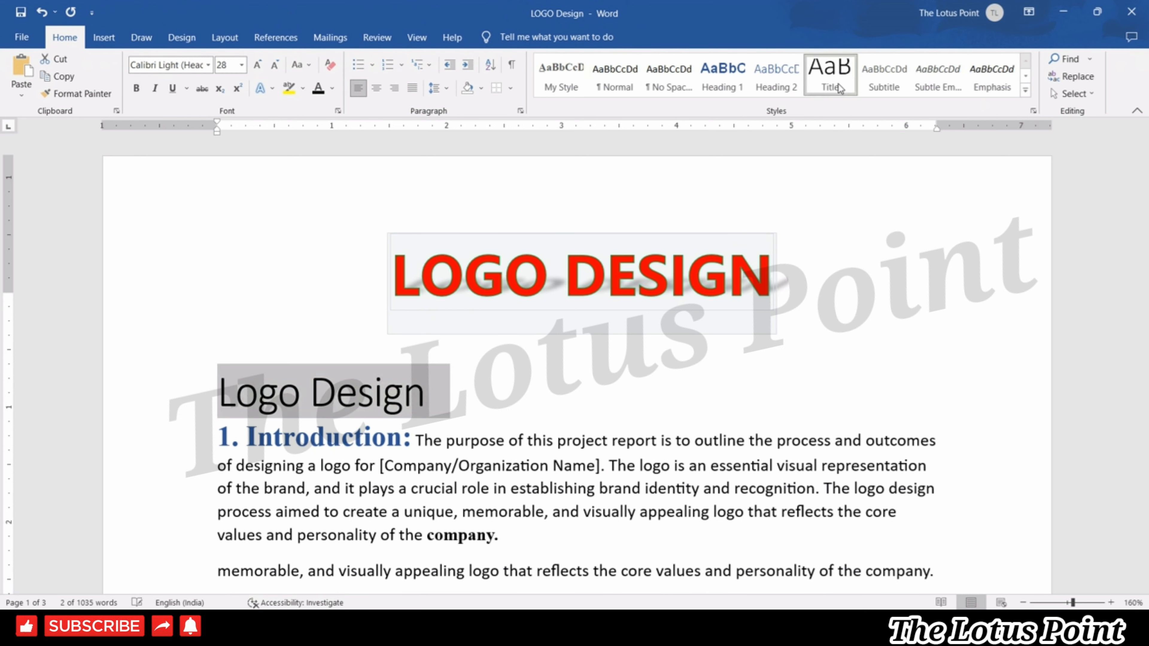
click(377, 87)
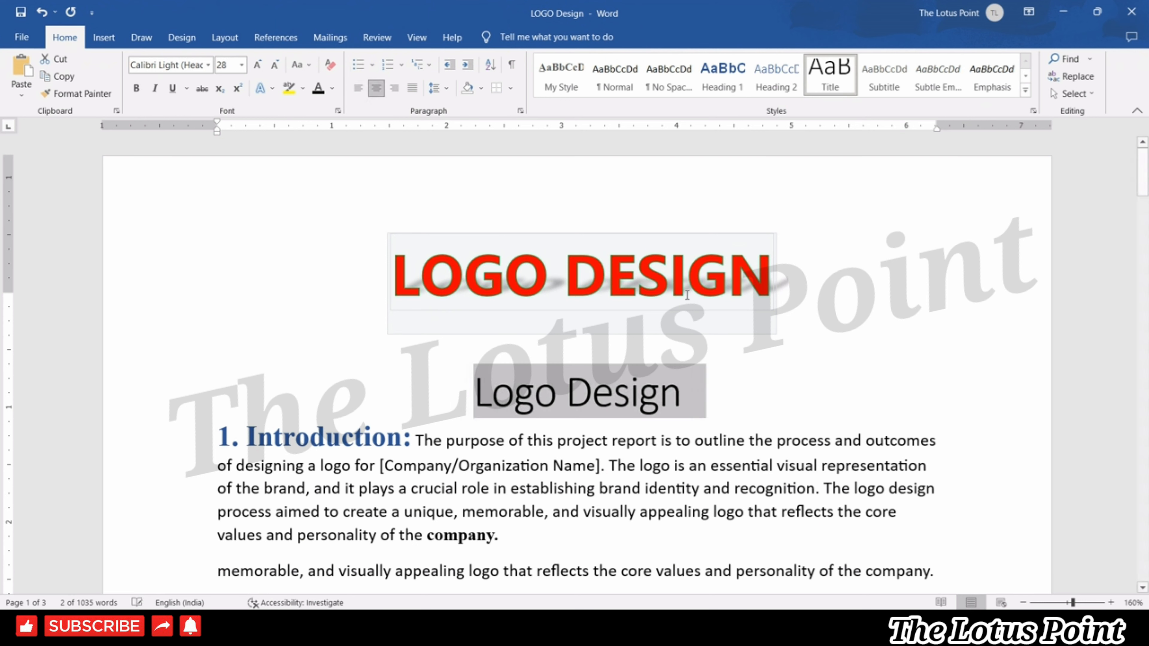
- Select all text in the document that uses the Title style
right_click(833, 77)
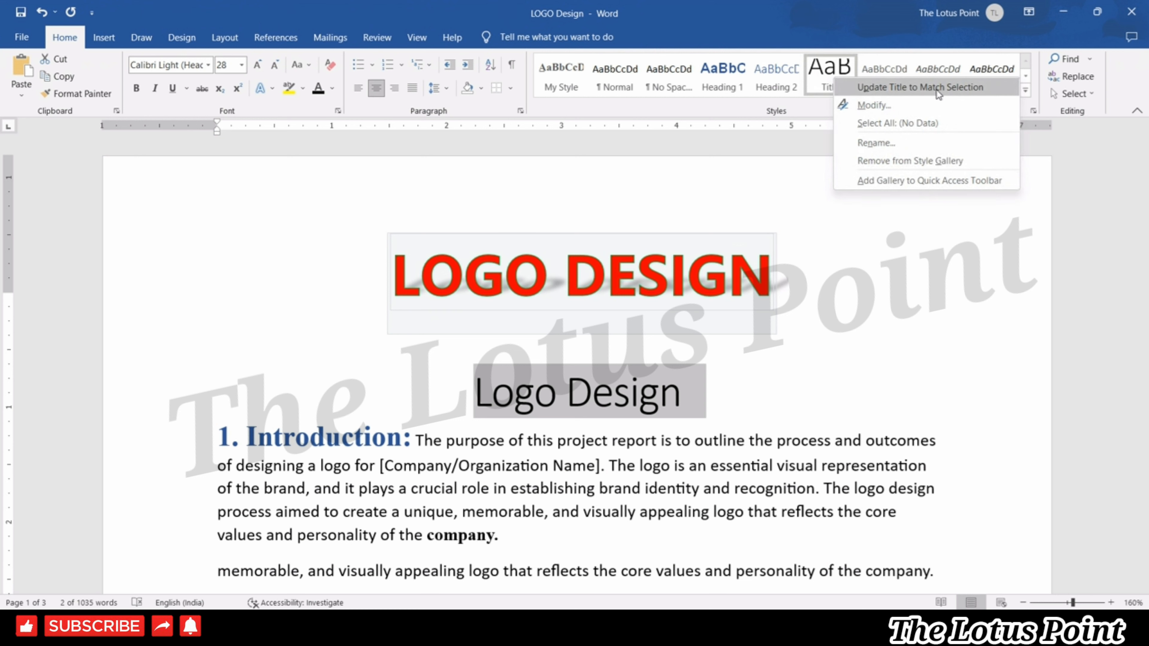
click(875, 128)
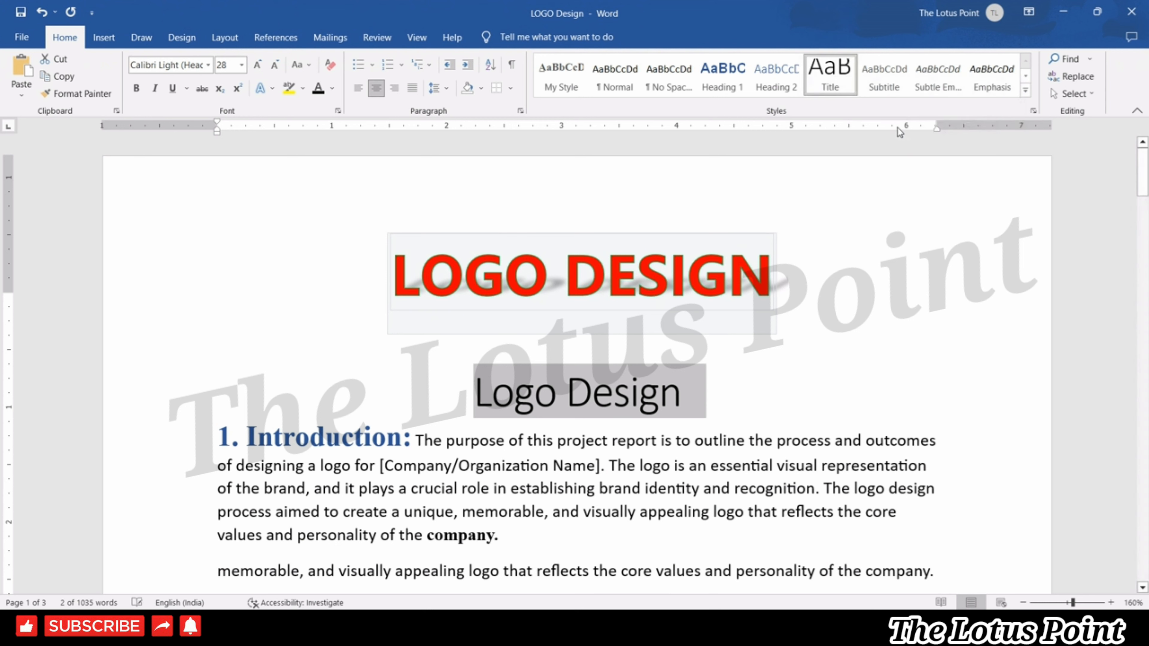
- Rename the Title style as "My Title" with no document text selected
key(ctrl+a)
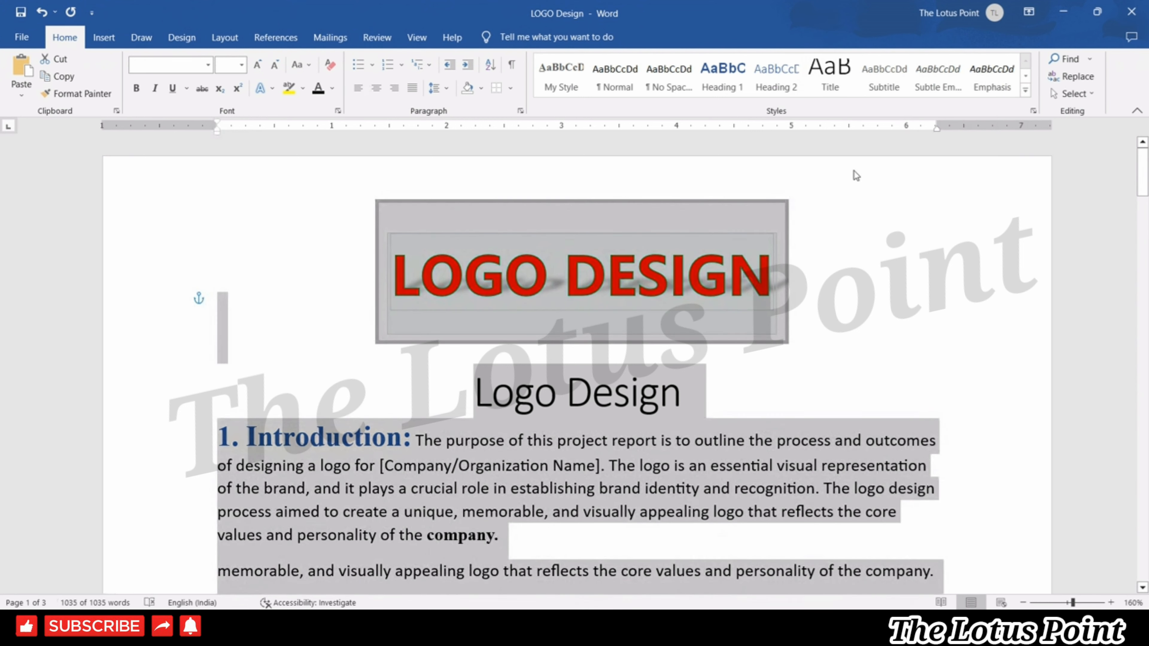
click(838, 230)
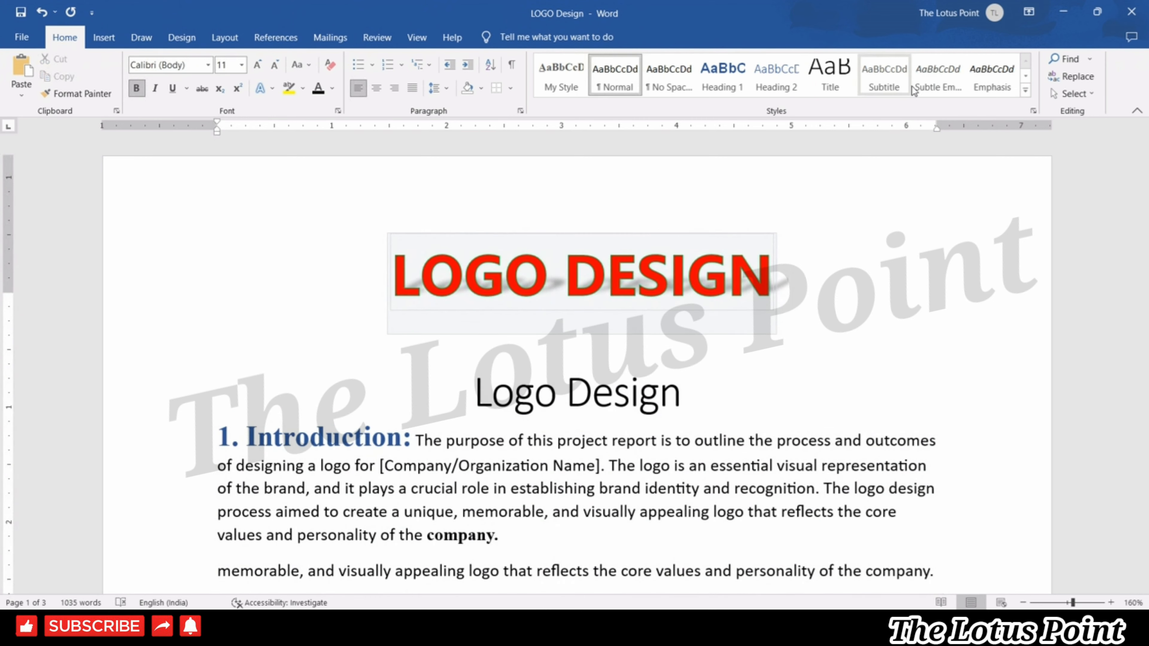
right_click(831, 86)
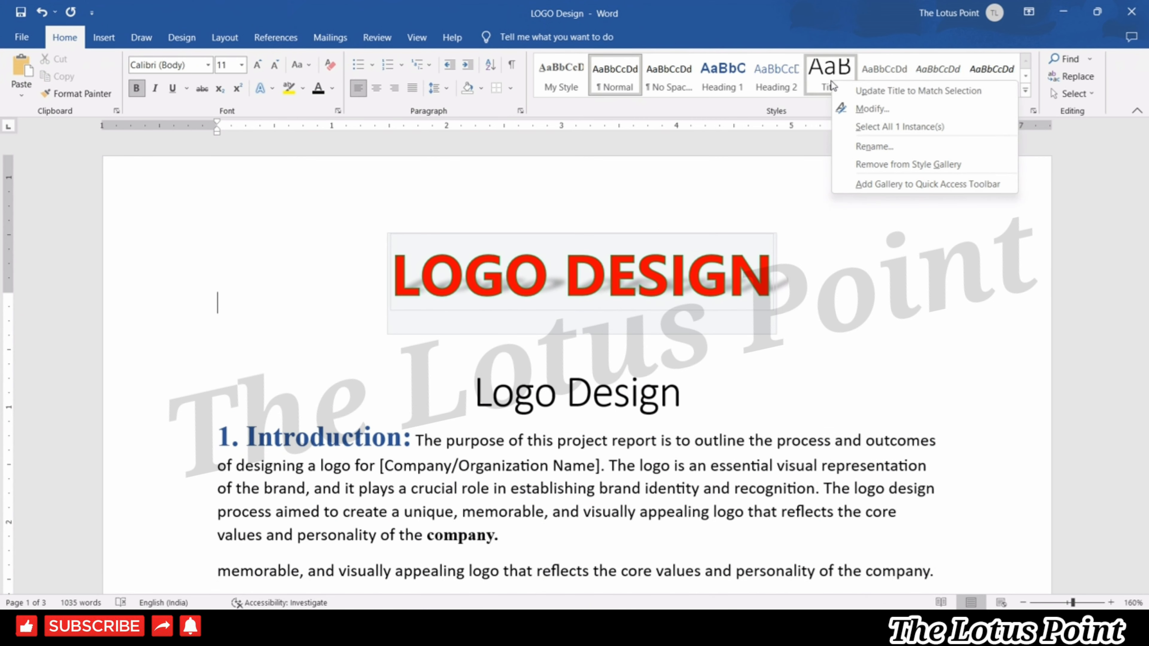
click(859, 149)
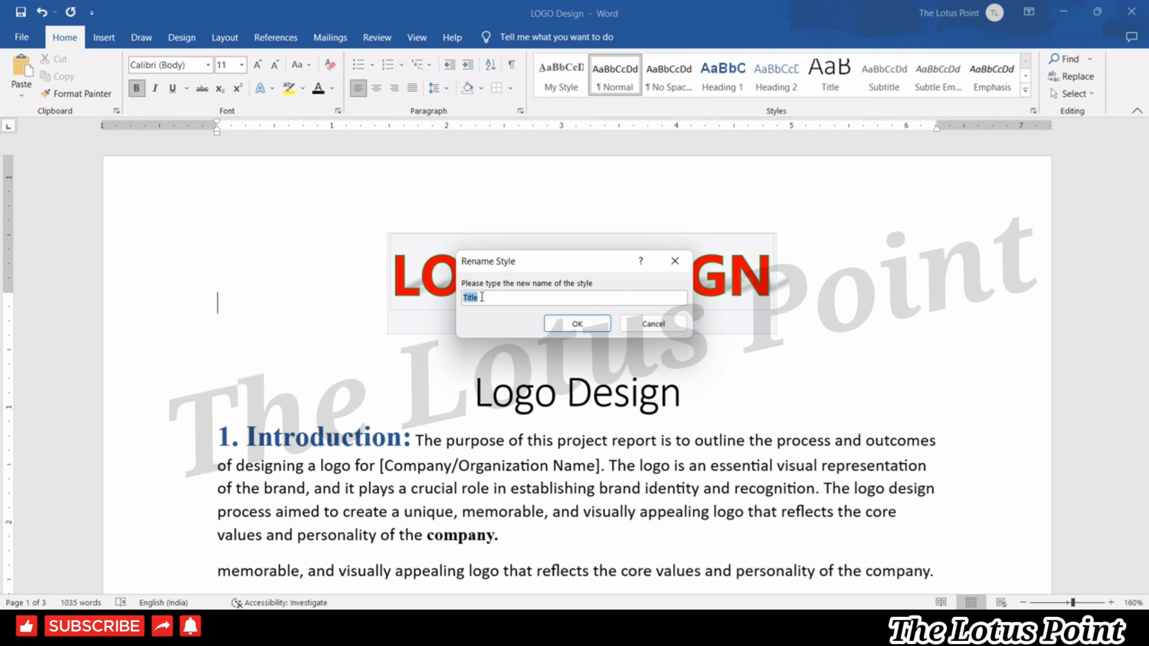
text(Titl)
text(M)
click(577, 324)
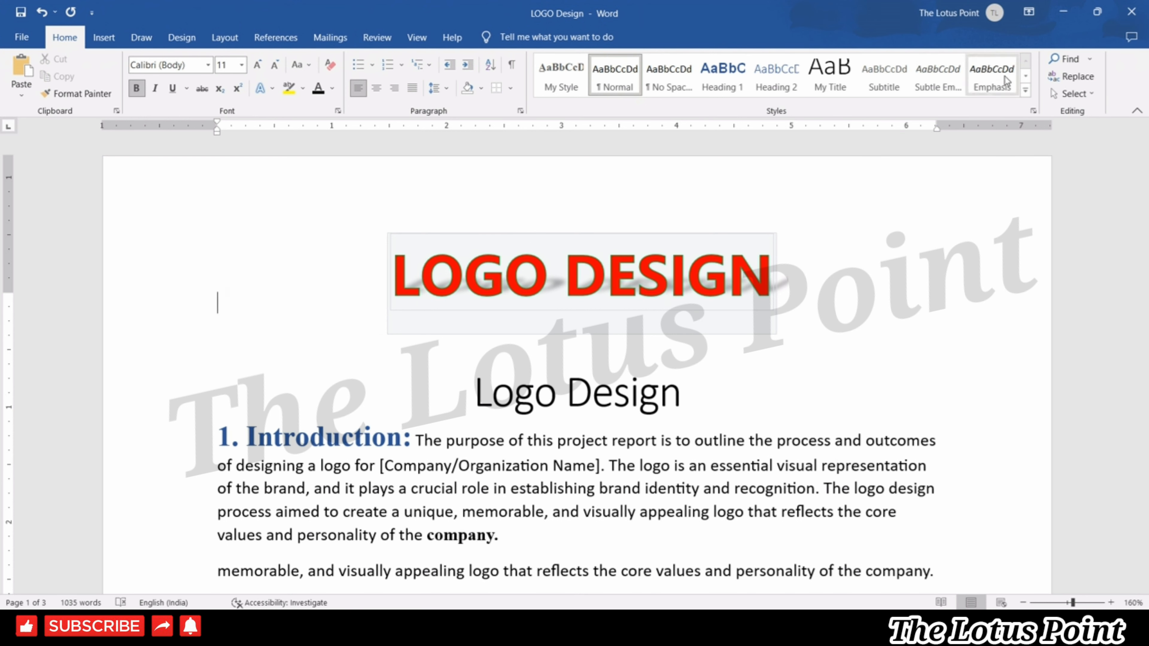
- Clear the formatting of the centred "Logo Design" line above the "1. Introduction:" heading and deselect it
click(1025, 91)
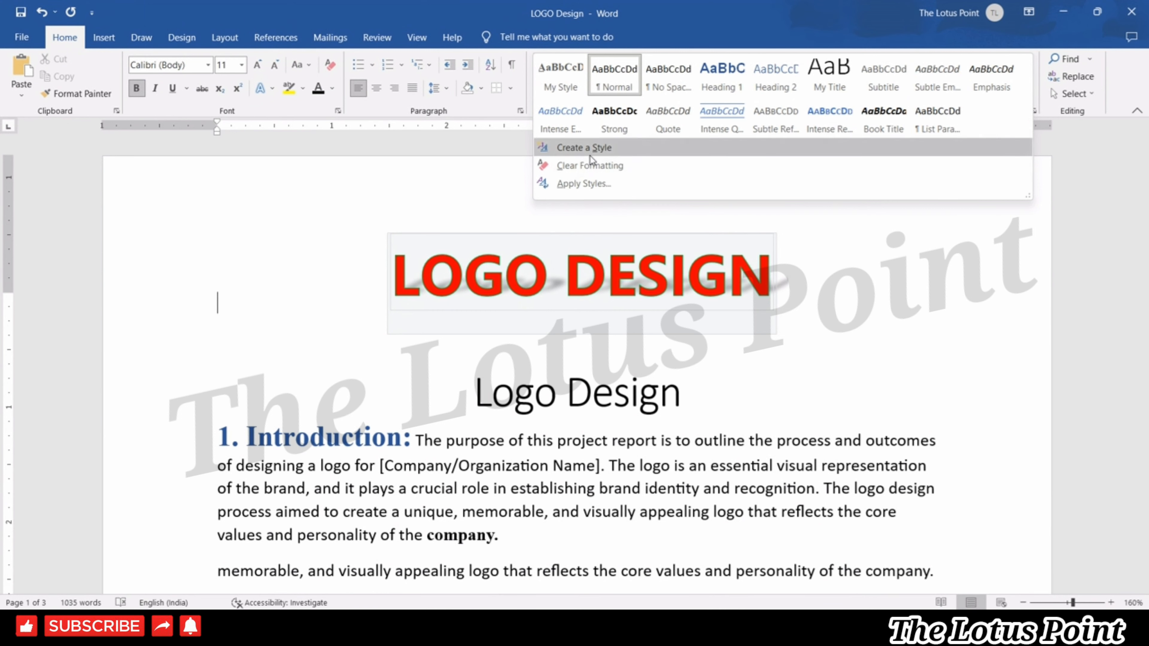
click(591, 167)
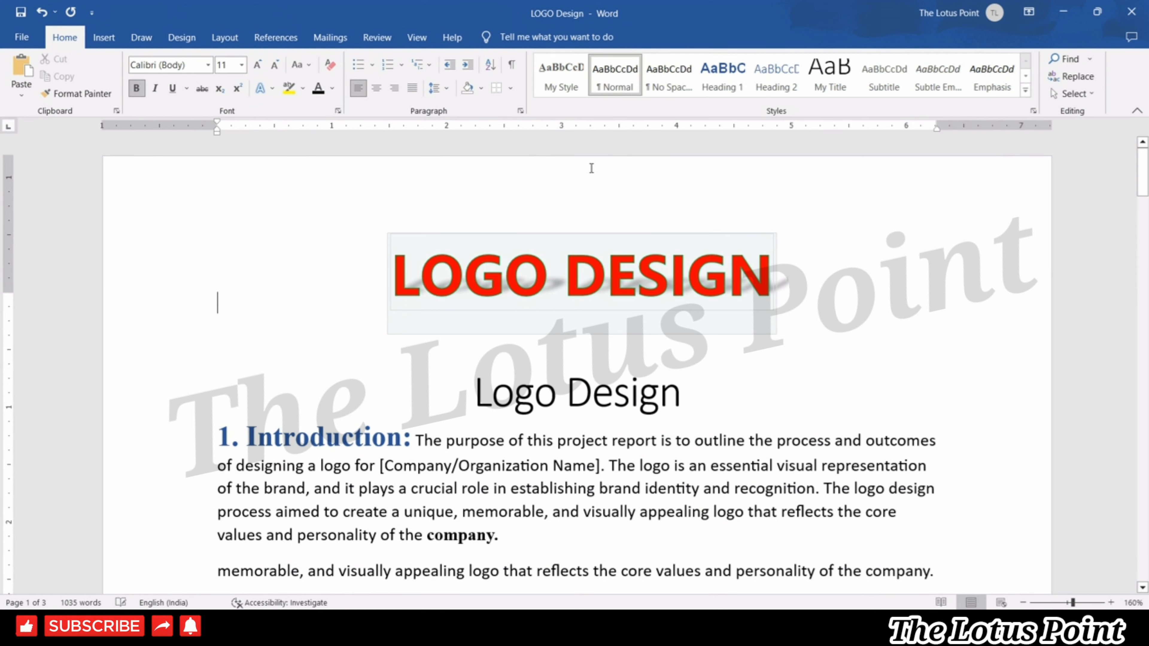
drag(696, 393, 395, 392)
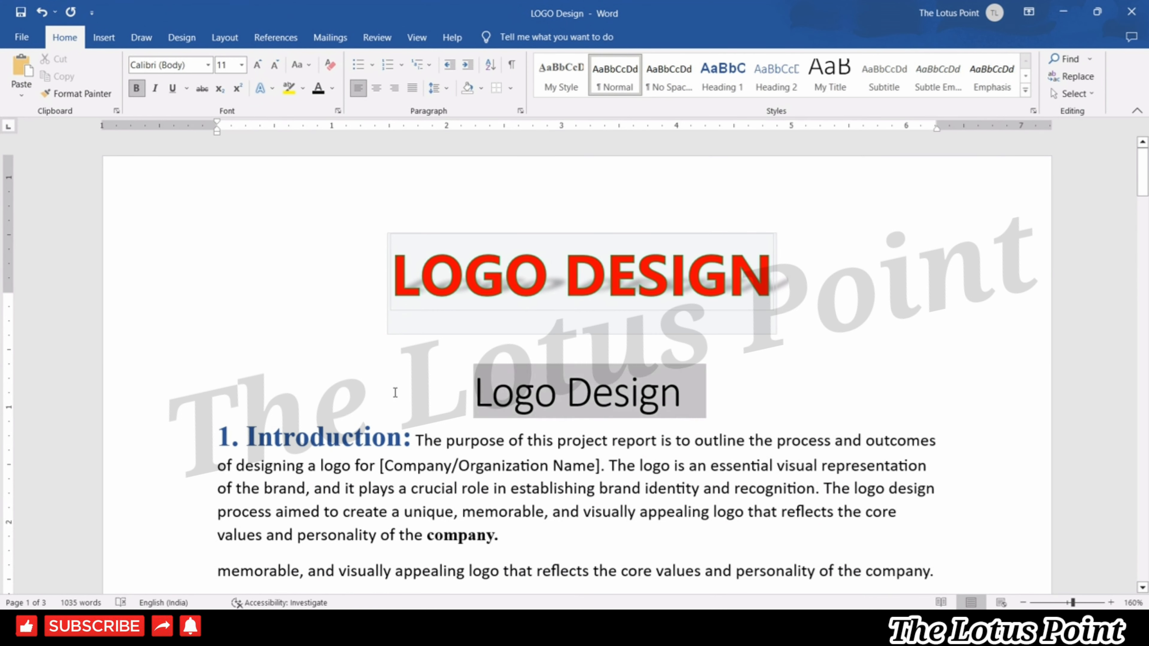
click(1025, 90)
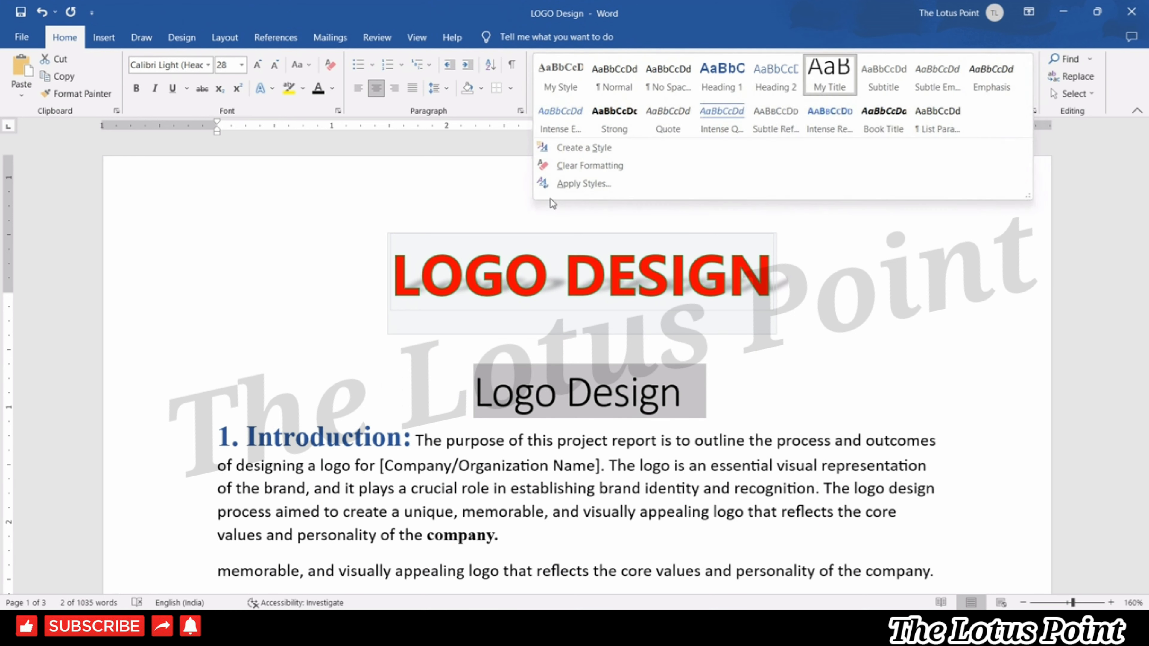
click(545, 165)
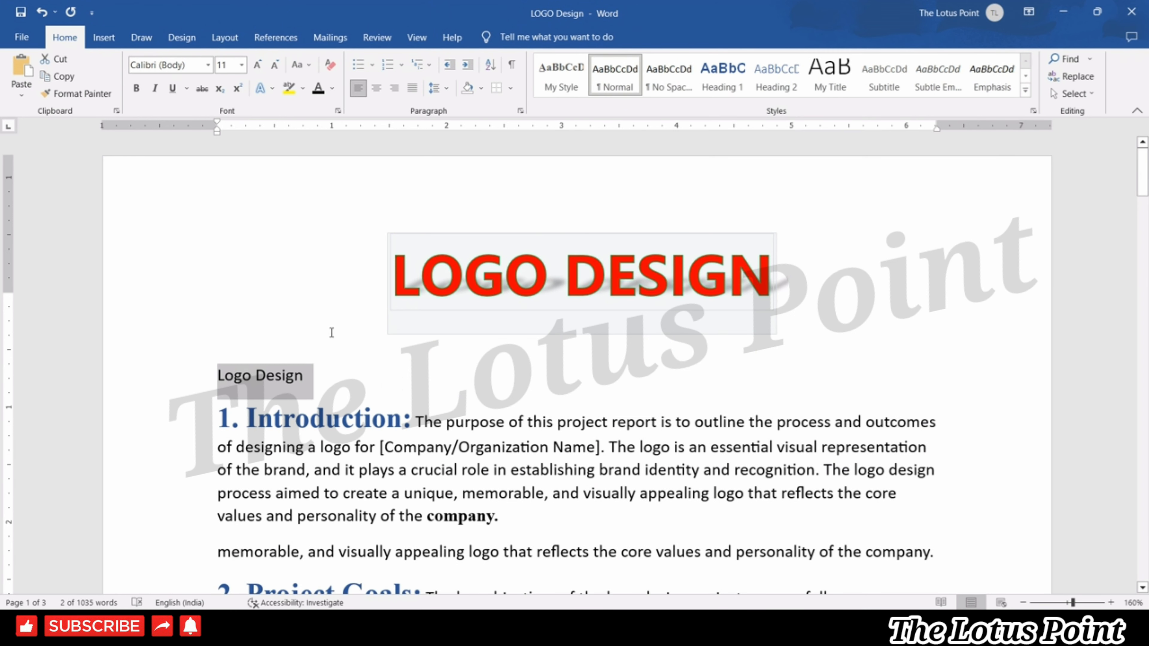
click(298, 418)
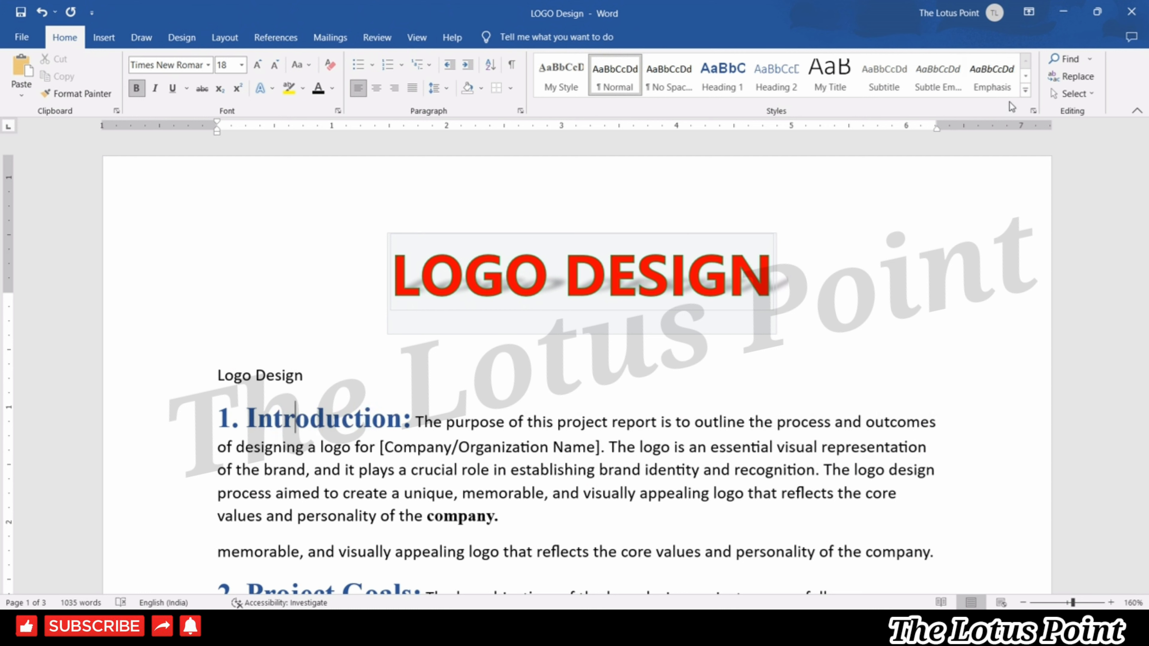
- Apply the Heading 1 style to the "Logo Design" line using Apply Styles
click(1025, 90)
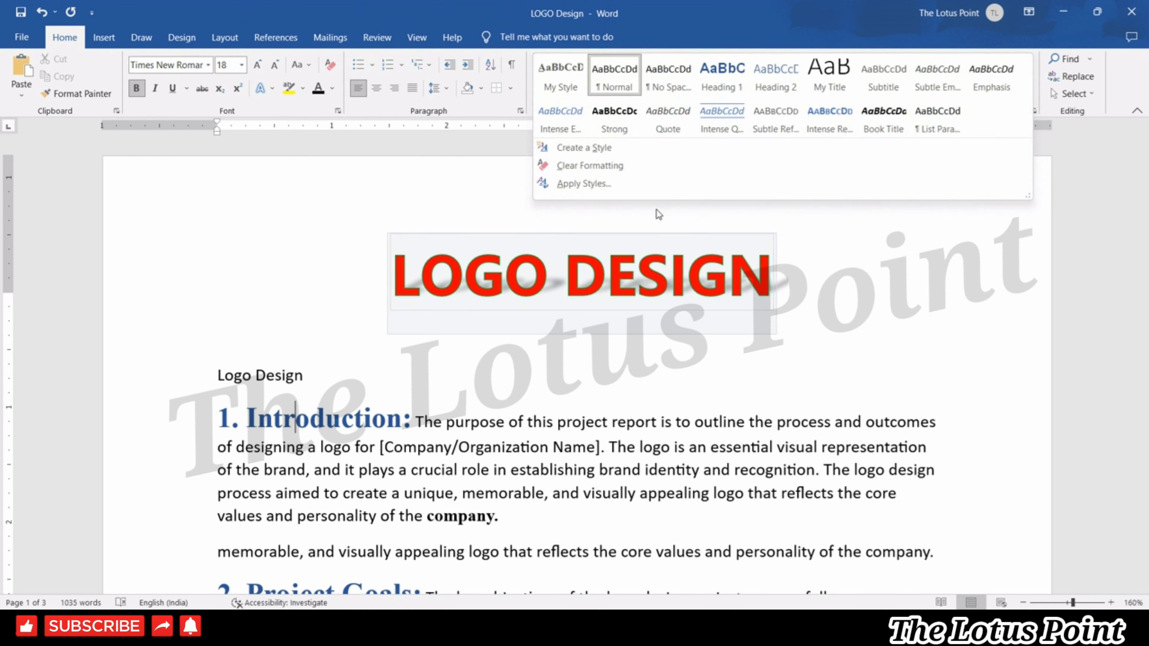
click(315, 377)
click(137, 382)
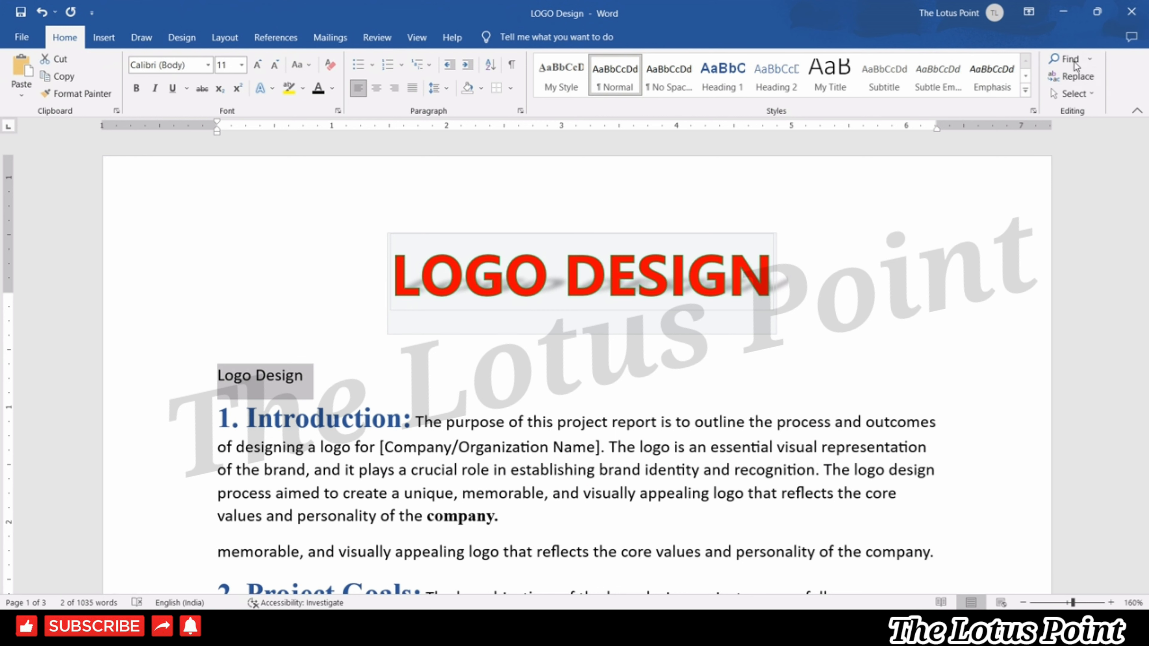
click(1025, 90)
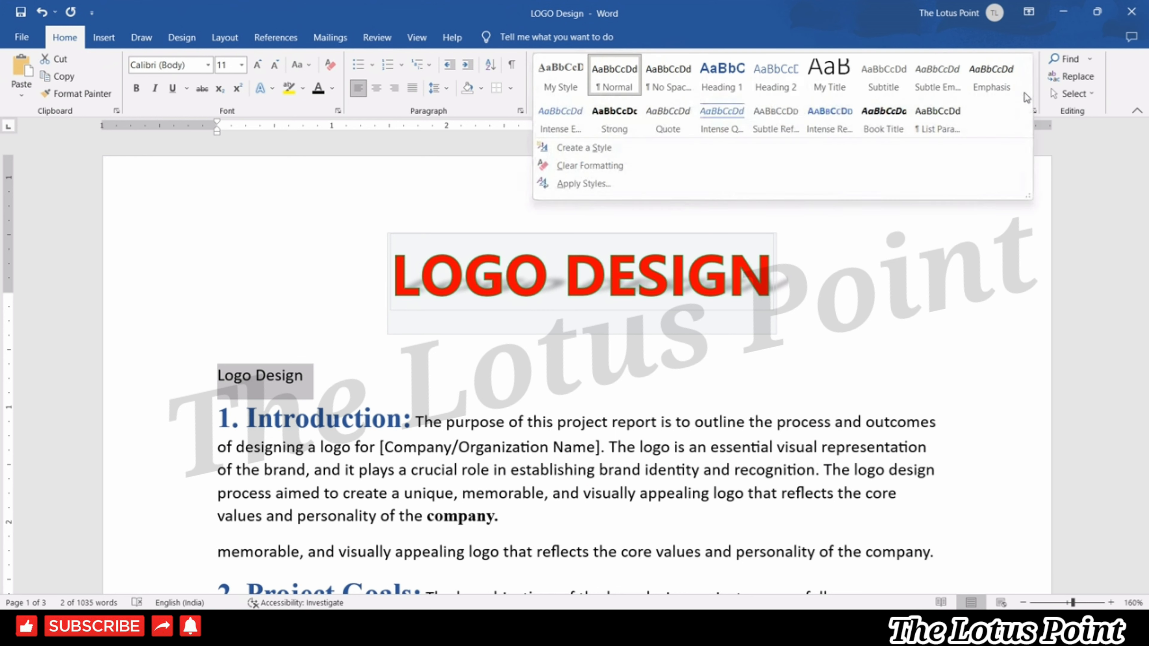
click(583, 185)
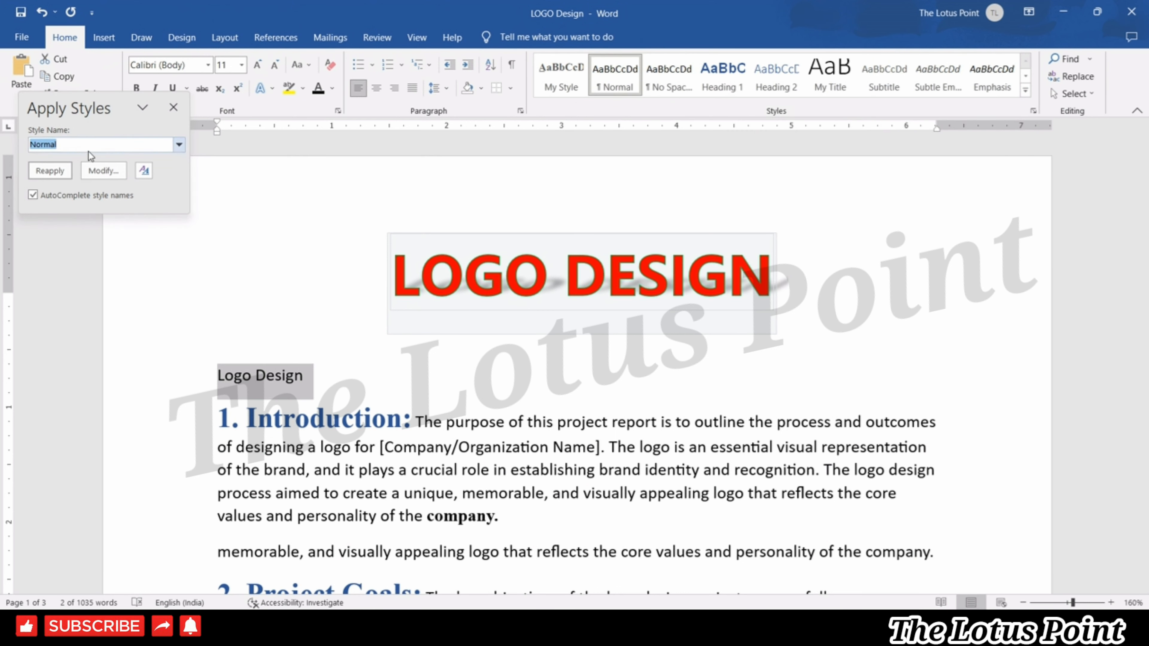
click(179, 144)
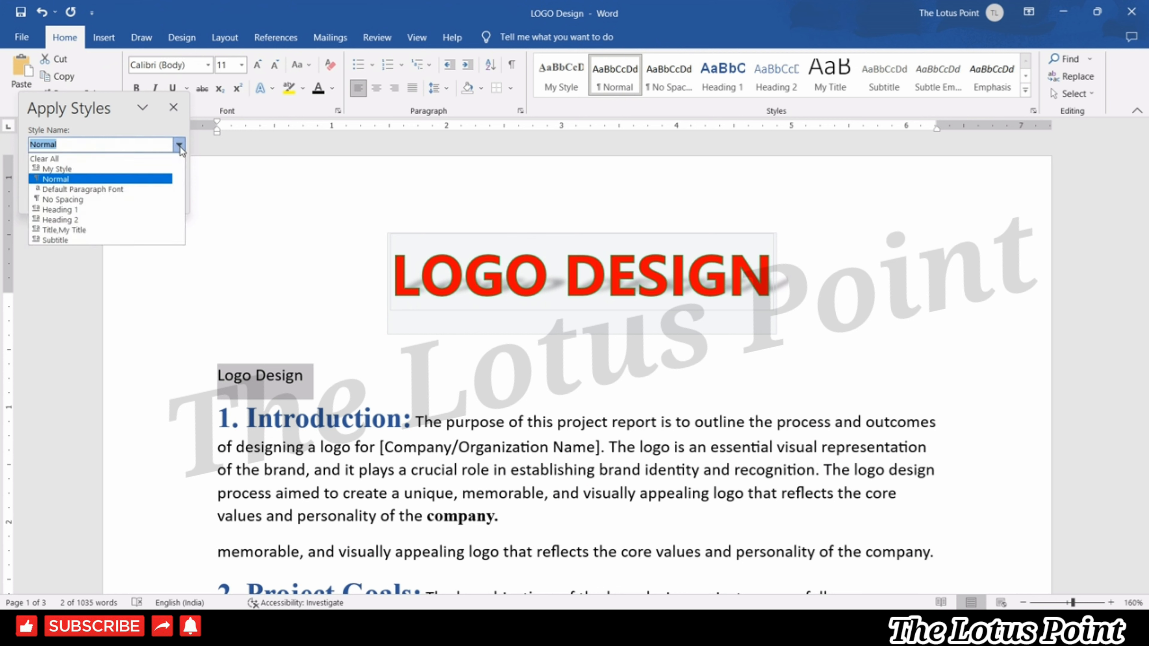
click(125, 209)
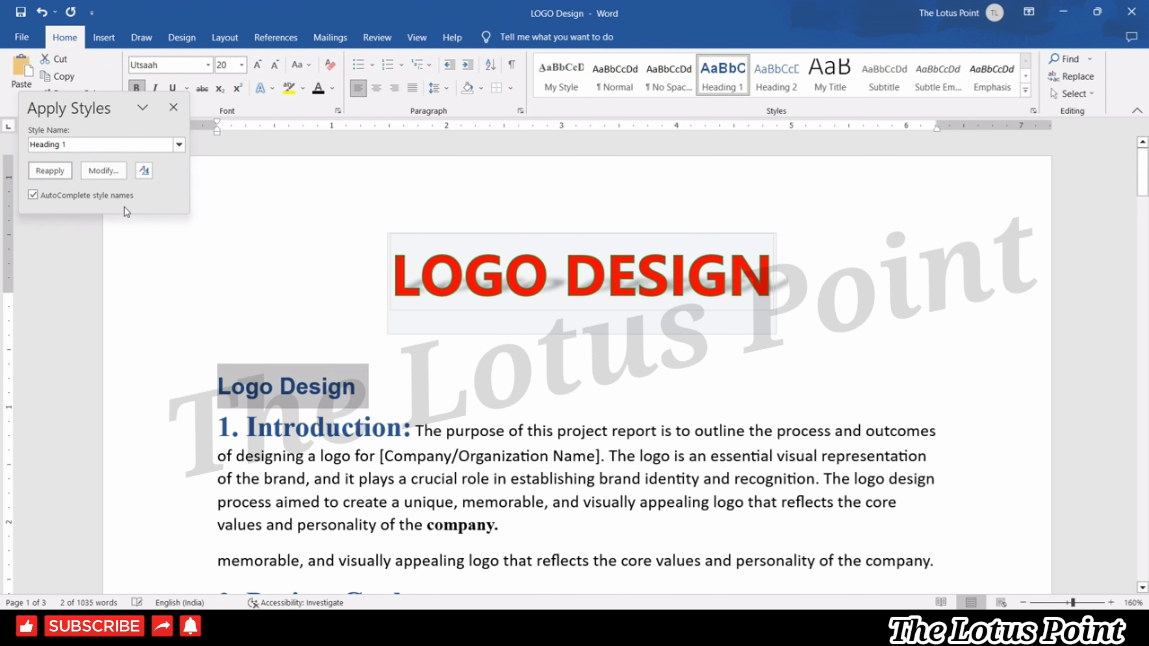
- Apply the "Title,My Title" style to the "Logo Design" line, centre it and close Apply Styles
click(179, 145)
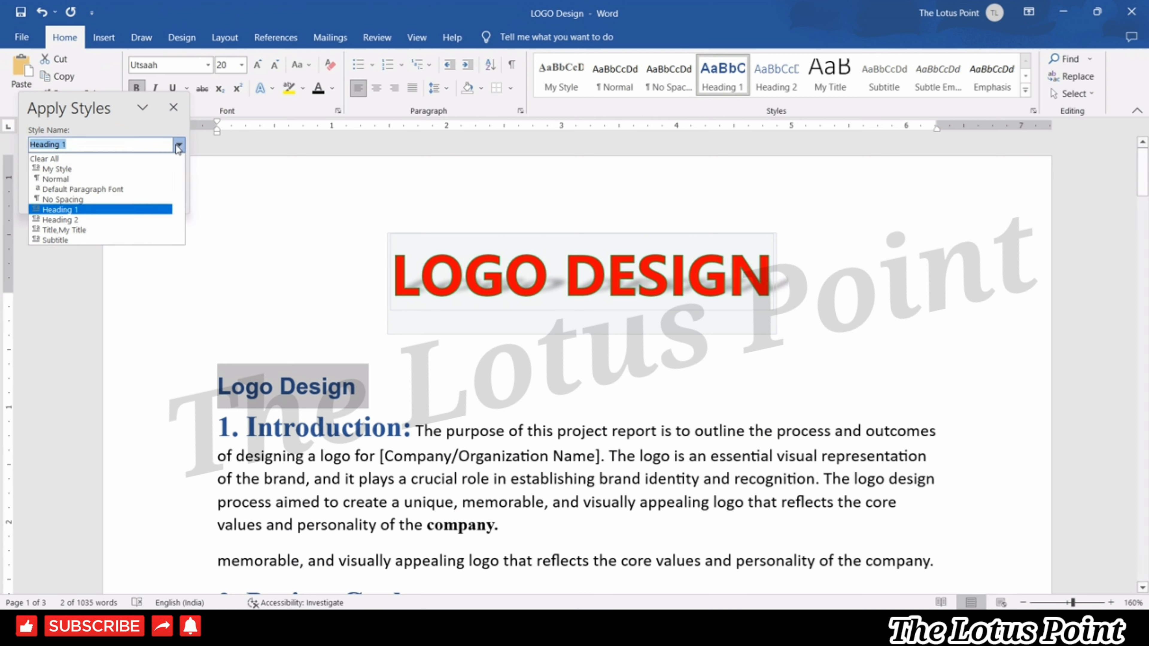
click(74, 230)
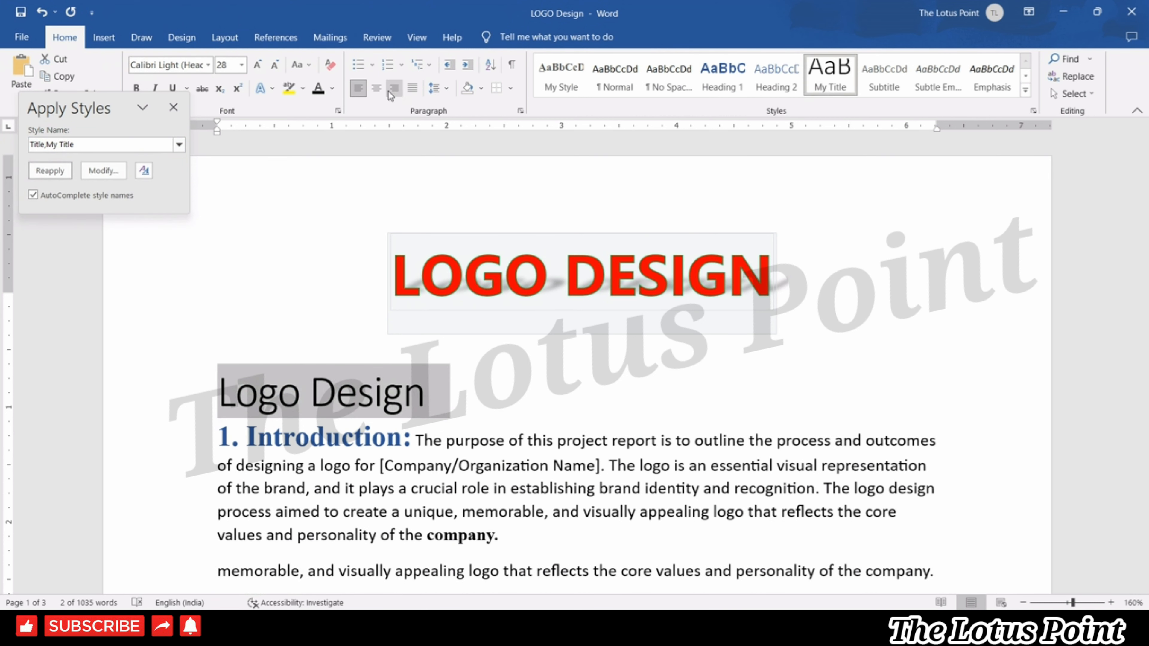
click(376, 88)
click(952, 356)
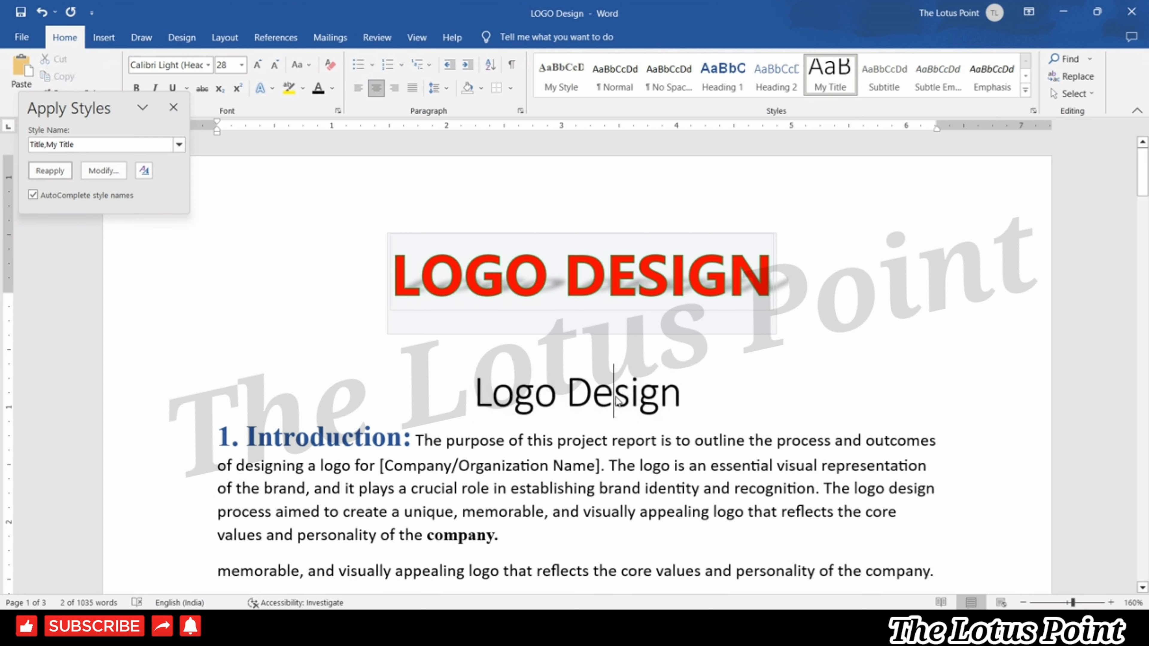
click(173, 108)
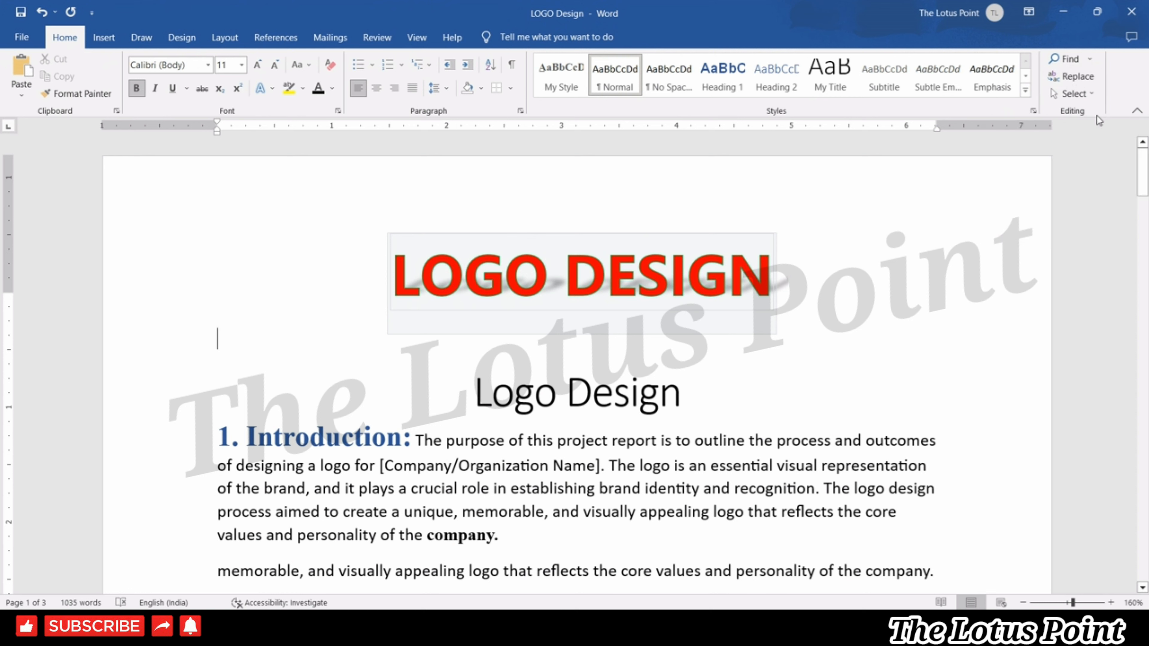
- Search the document for "purpose" and for "key"
click(1091, 63)
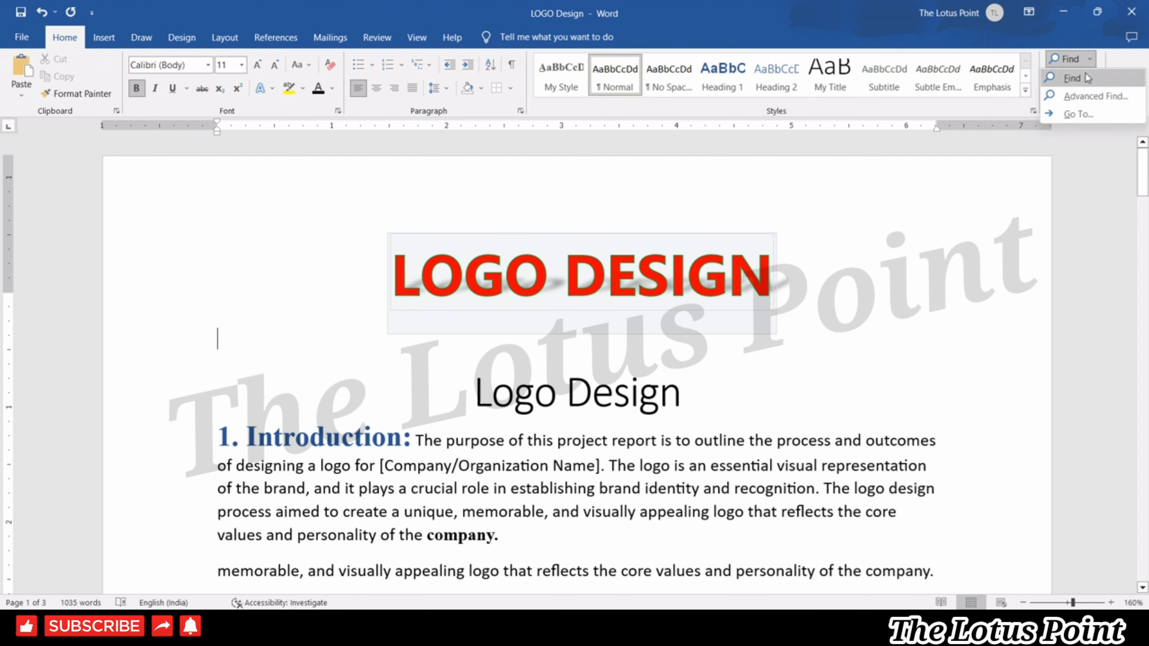
click(1088, 76)
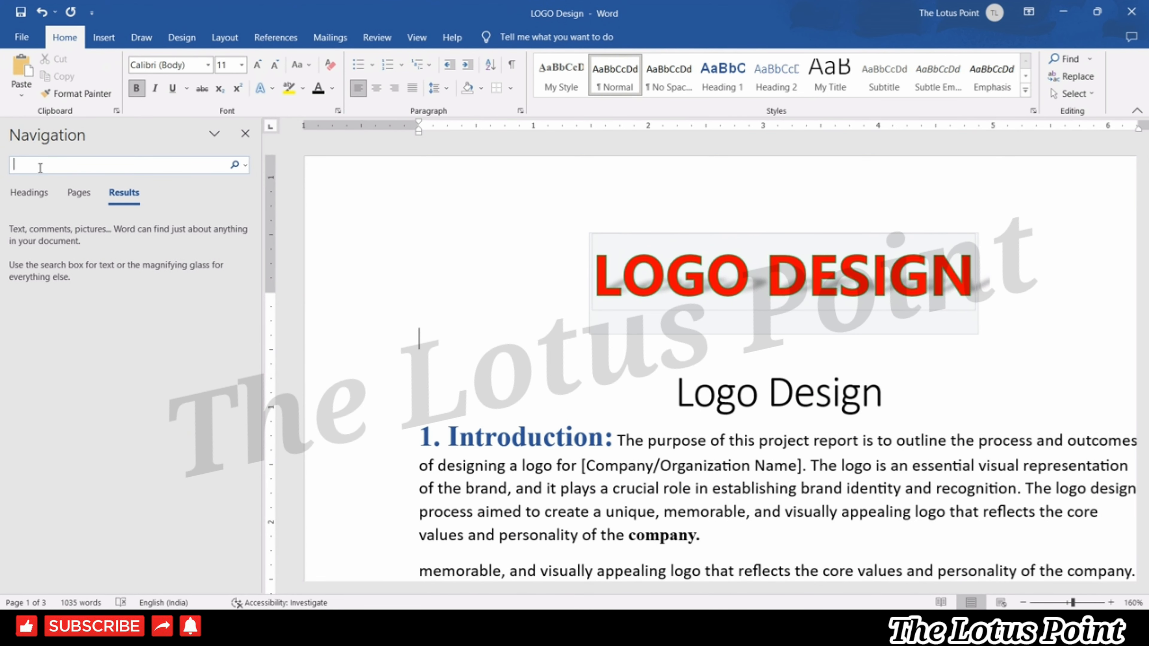
text(purpose)
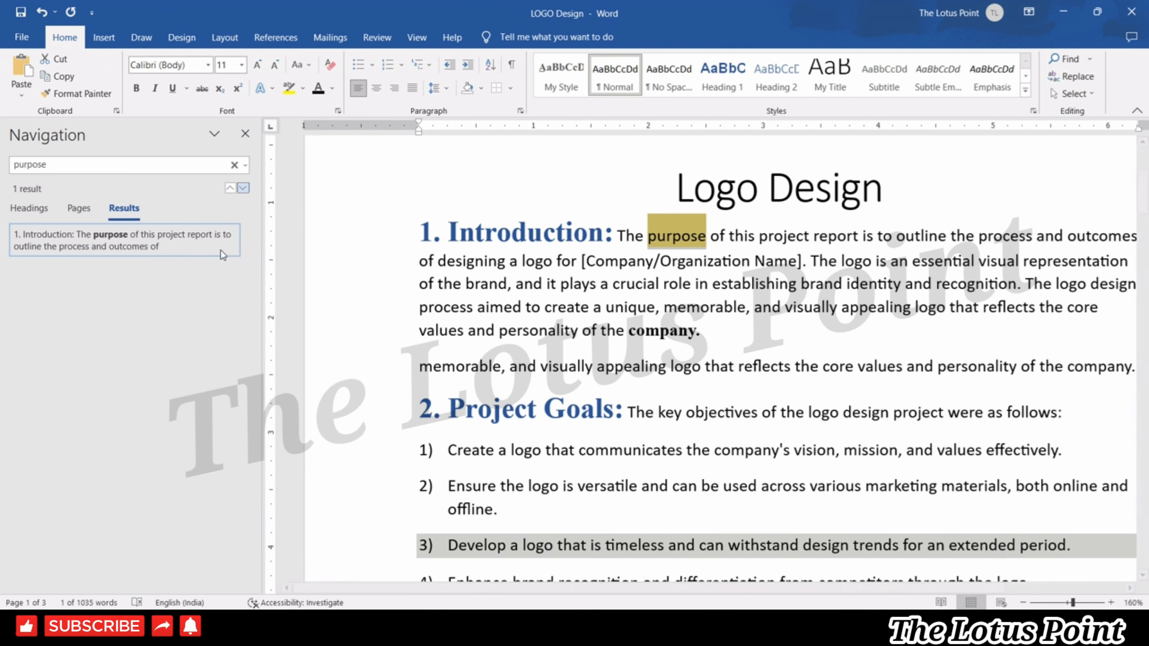
click(61, 168)
drag(14, 165, 220, 155)
text(key)
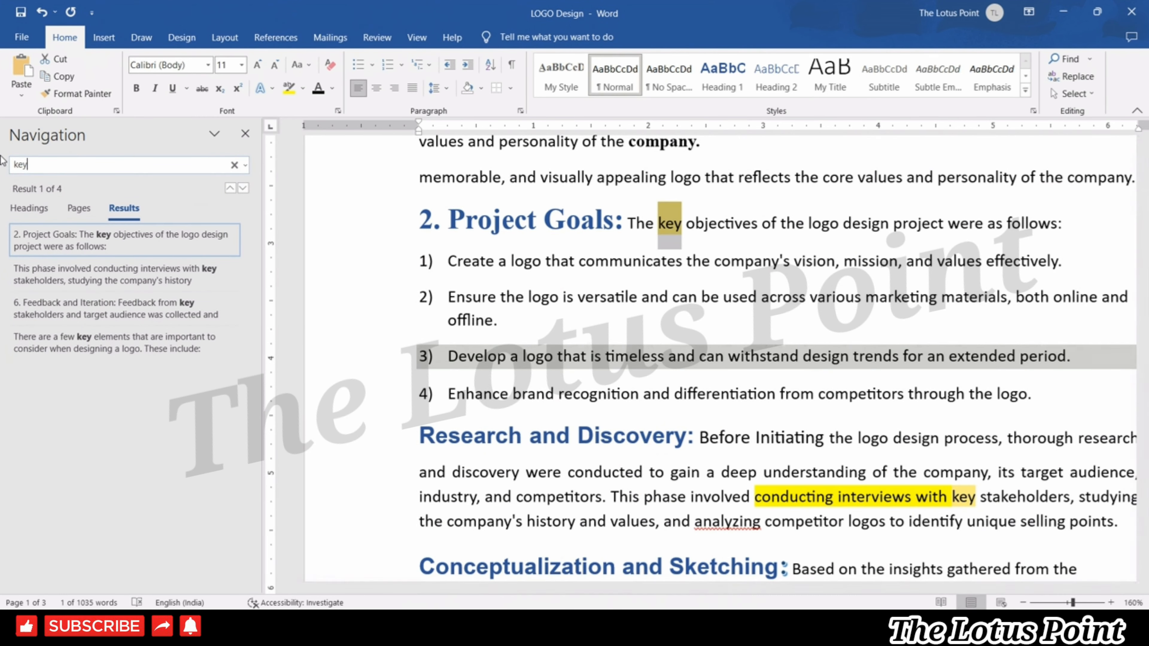
- Search the document for "logo" and go to its matches in the third and second project goals
double_click(27, 163)
text(logo)
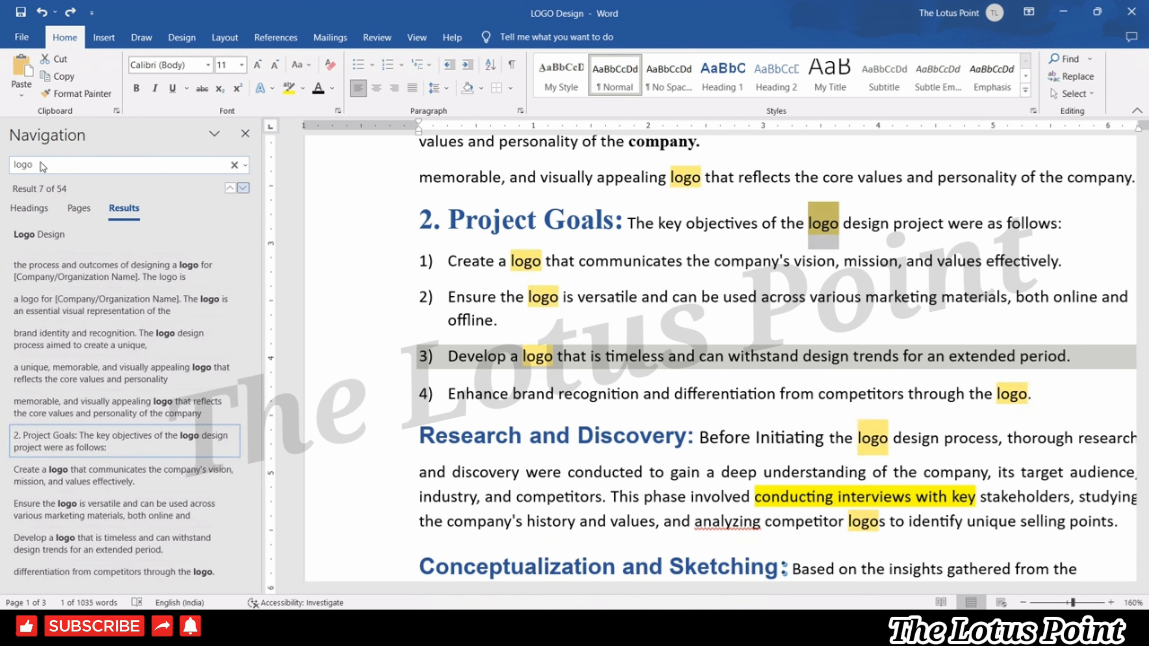
scroll(246, 285, down, 2)
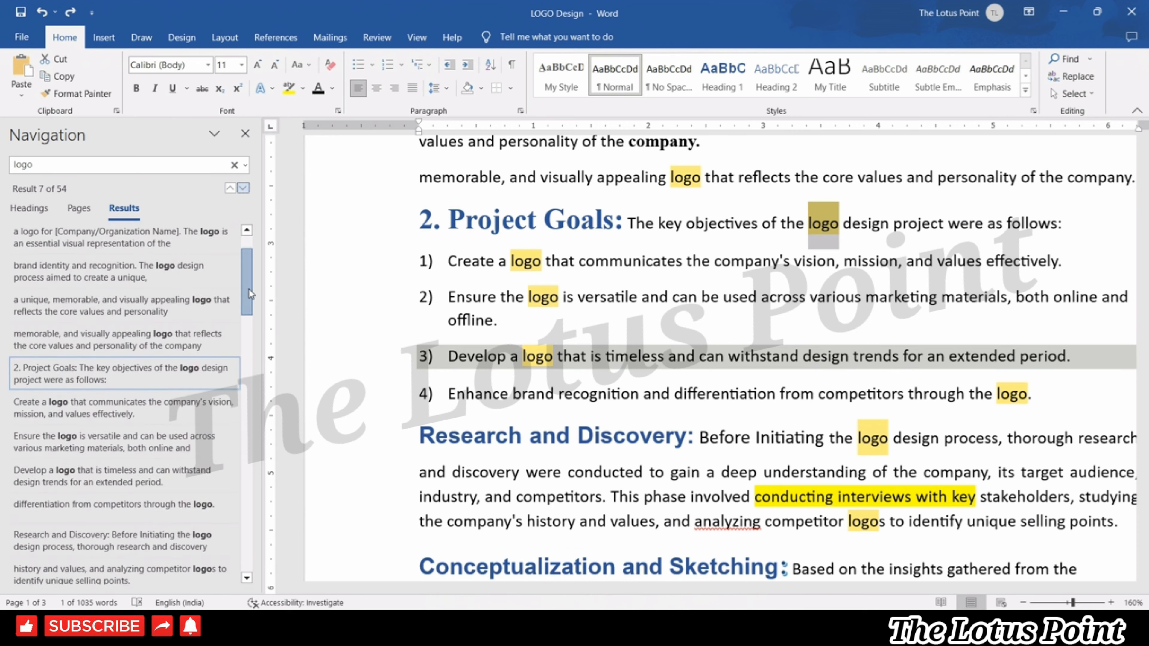
drag(248, 289, 265, 231)
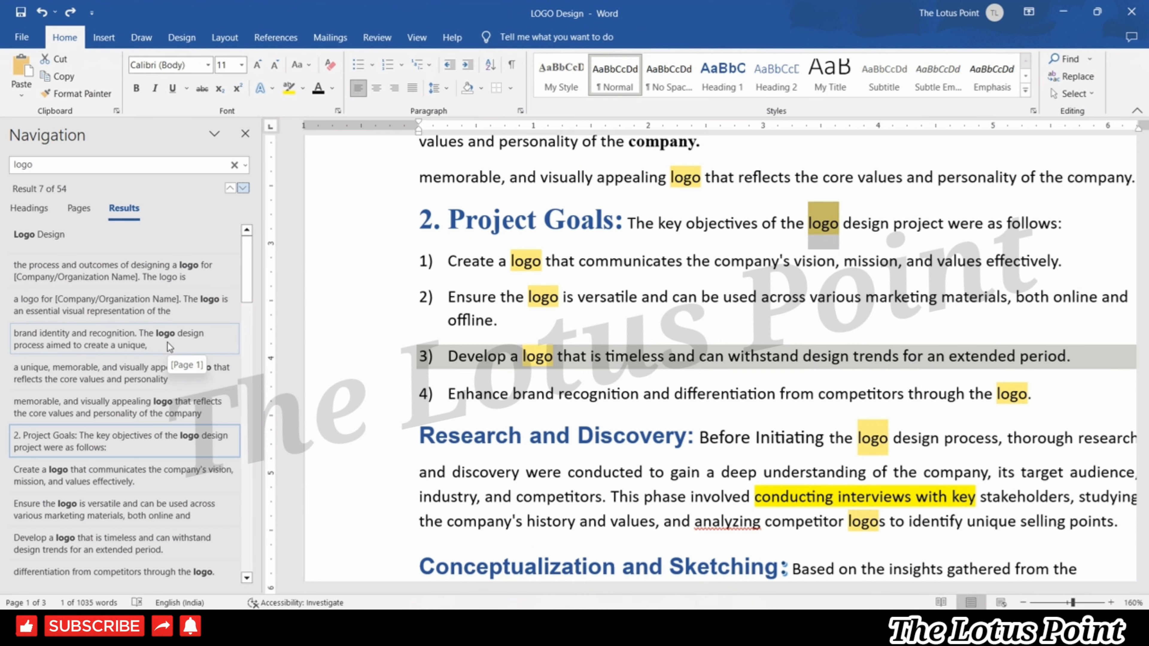
click(121, 538)
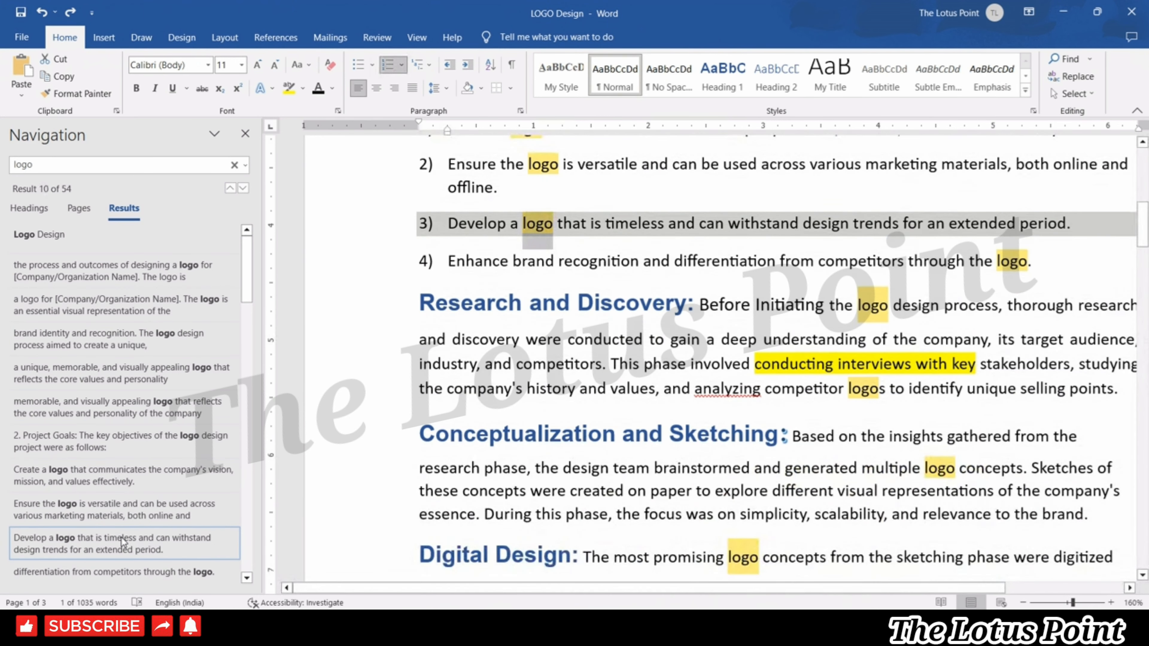
click(136, 519)
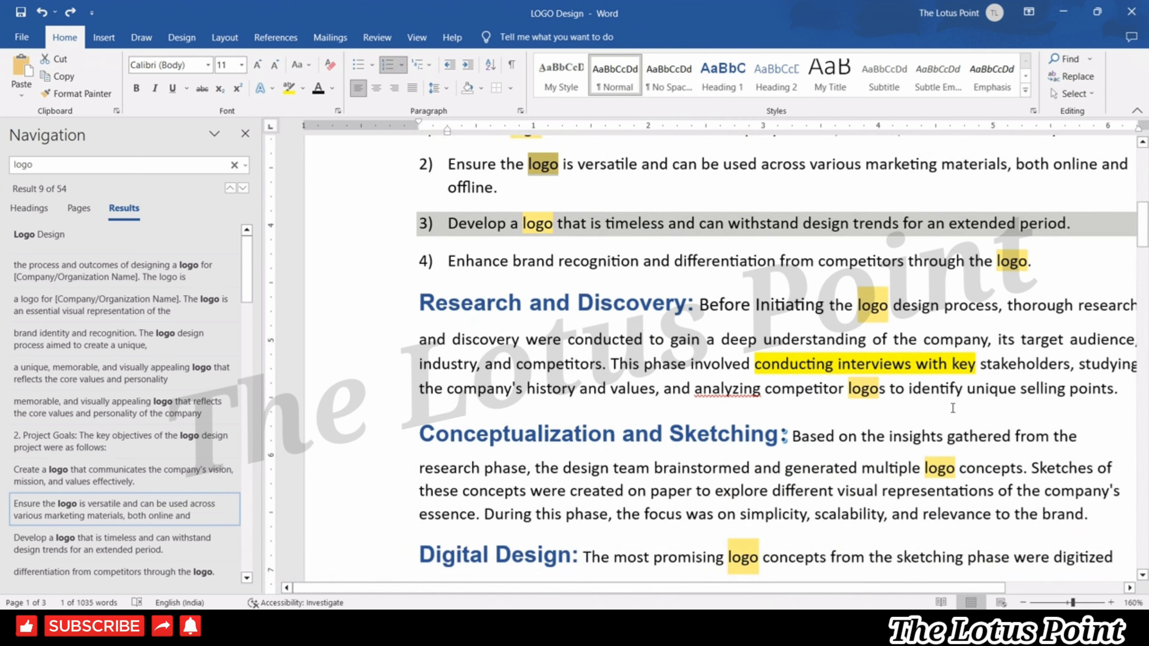
- Place the cursor in the Conceptualization and Sketching paragraph and return to the "logo" match in the second project goal
click(958, 490)
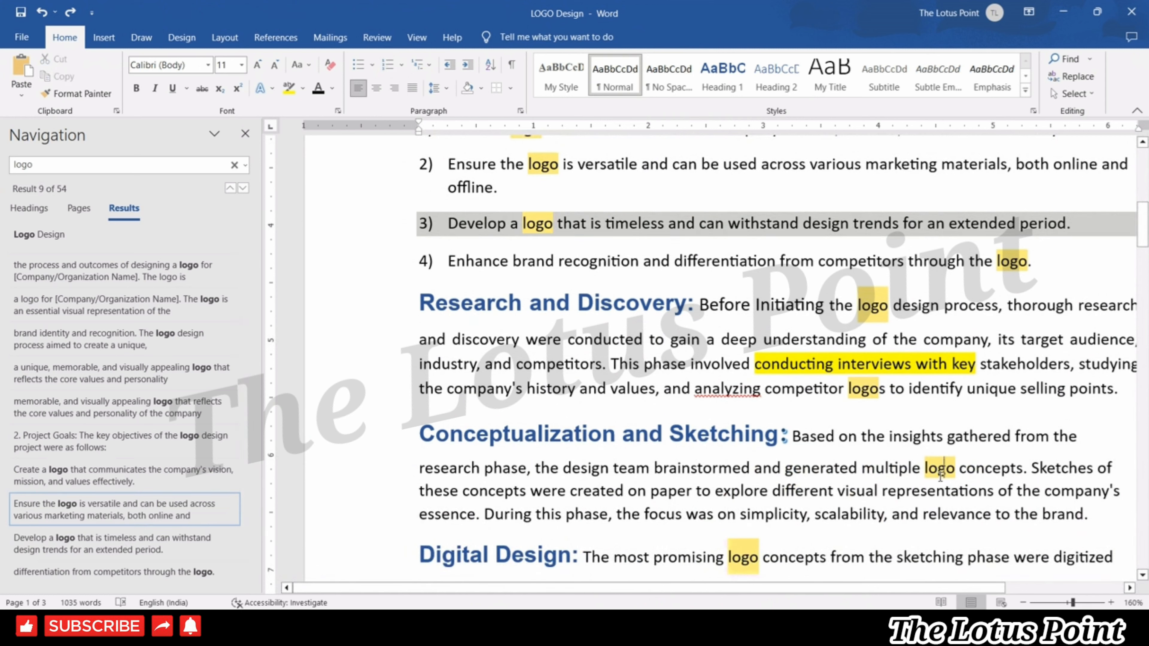
key(Right)
key(Right)
key(Right)
key(Right)
key(Down)
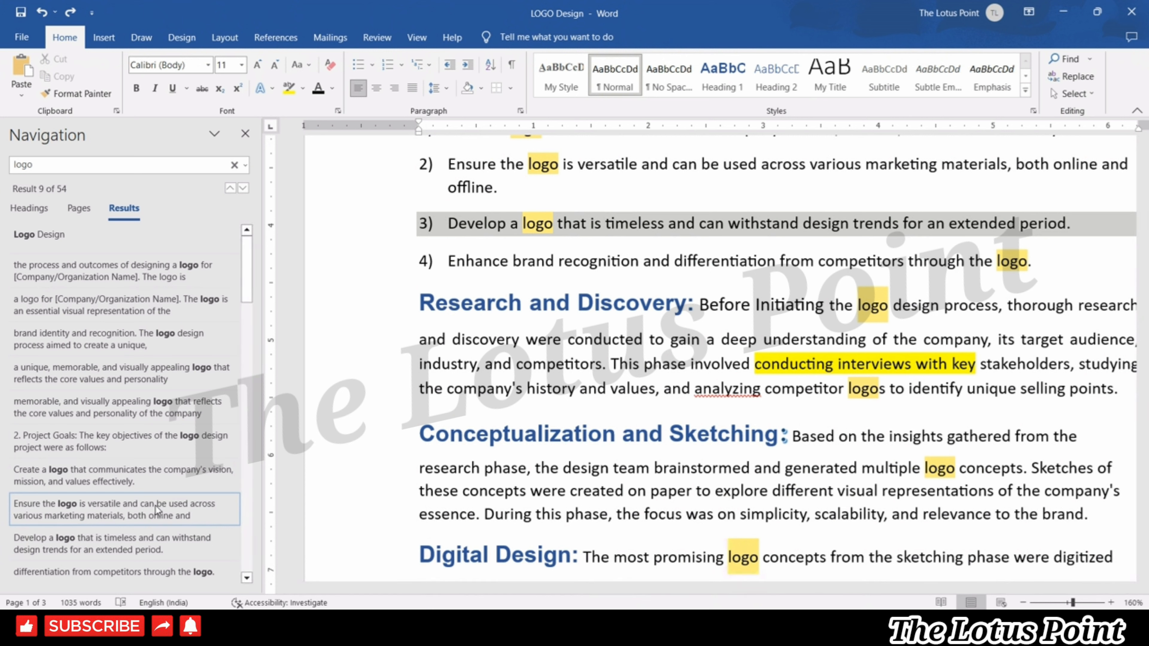
key(shift+F5)
key(shift+F5)
click(156, 510)
key(Down)
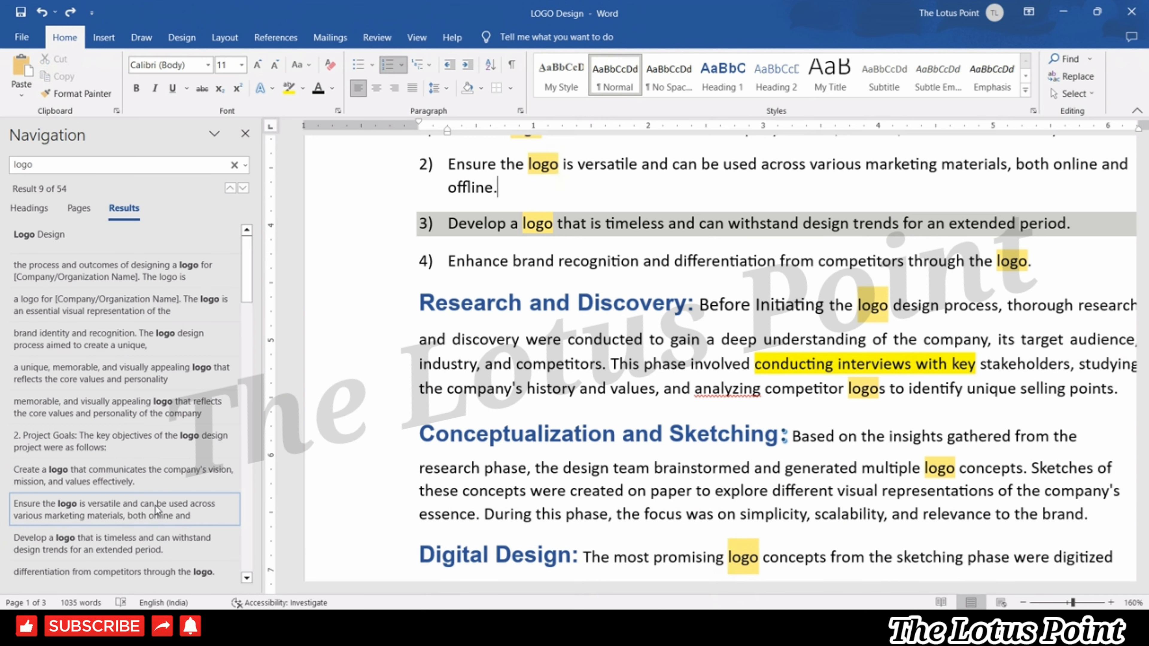
- Go to the "logo" match in the "memorable, and visually appealing" line above the Project Goals heading
click(100, 505)
key(Down)
key(Down)
key(Down)
key(Down)
click(92, 420)
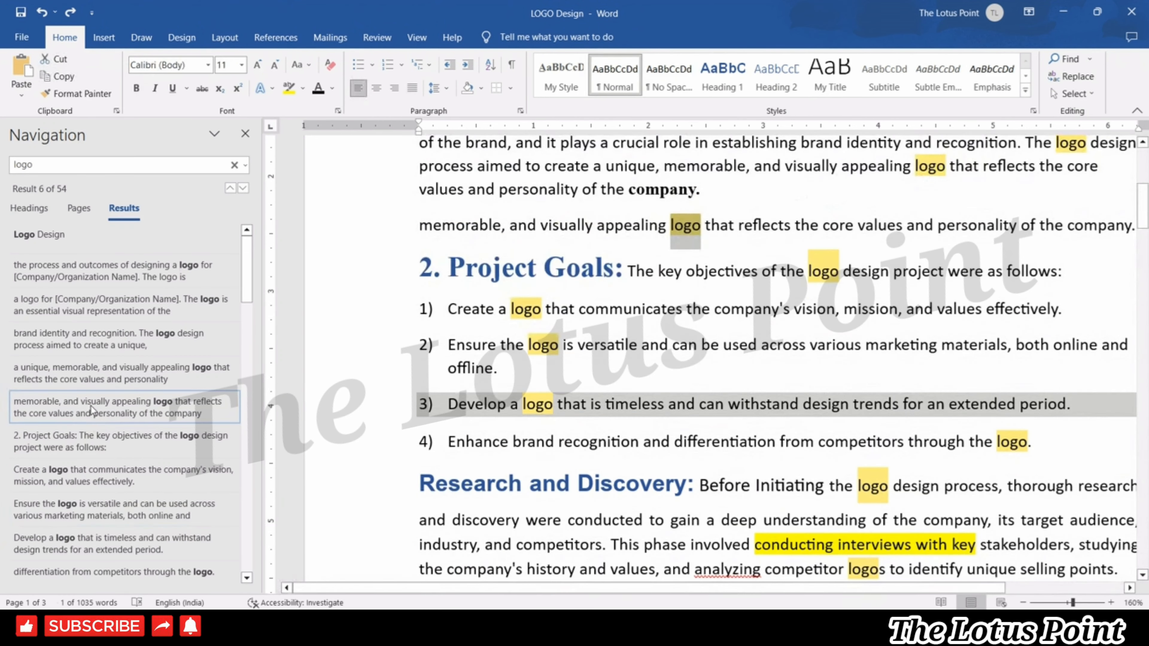
key(Right)
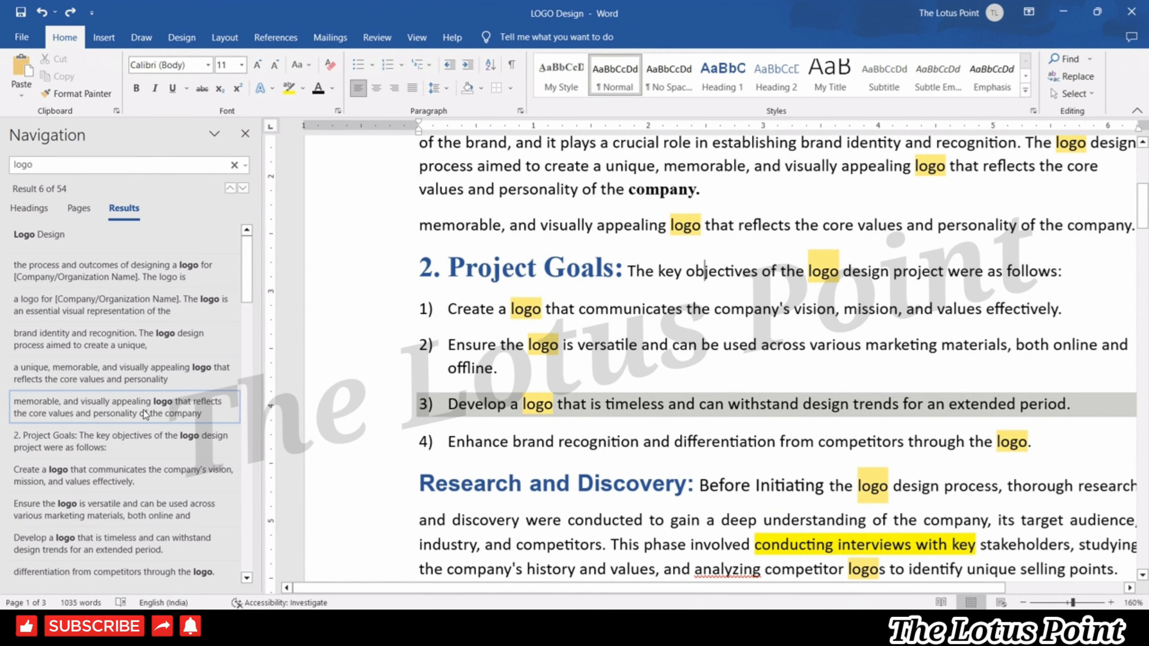
- Review the highlighted "logo" matches from the Project Goals section through to the closing line of the document
key(Right)
key(Down)
key(Down)
key(Down)
key(Down)
key(Down)
key(Down)
key(Down)
key(Down)
key(Down)
key(Down)
key(Down)
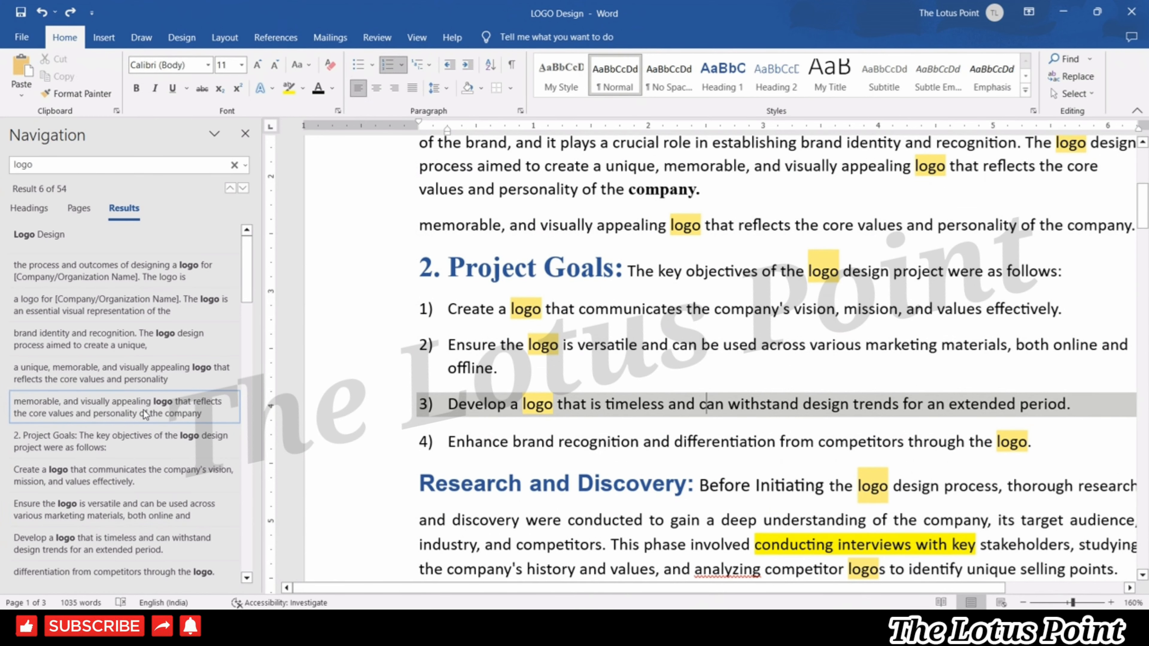
key(Down)
key(Down)
key(Down)
key(Down)
key(Down)
key(Down)
key(Down)
key(Down)
key(Down)
key(Down)
key(Down)
key(Down)
key(Down)
key(Down)
key(Down)
key(Down)
key(Down)
key(Down)
key(Down)
key(Down)
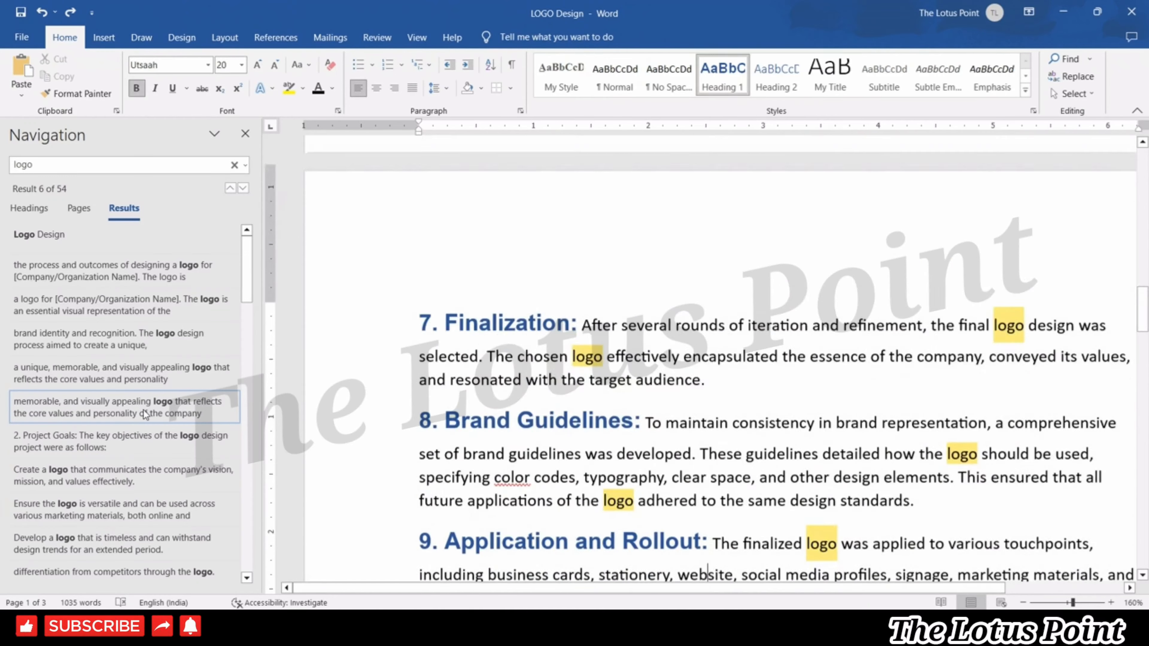
key(Down)
key(Down)
key(Down)
key(Down)
key(Down)
key(Down)
key(Down)
key(Down)
key(Down)
key(Down)
key(Down)
key(Down)
key(Down)
key(Down)
key(Down)
key(Down)
key(Down)
key(Down)
key(Down)
key(Down)
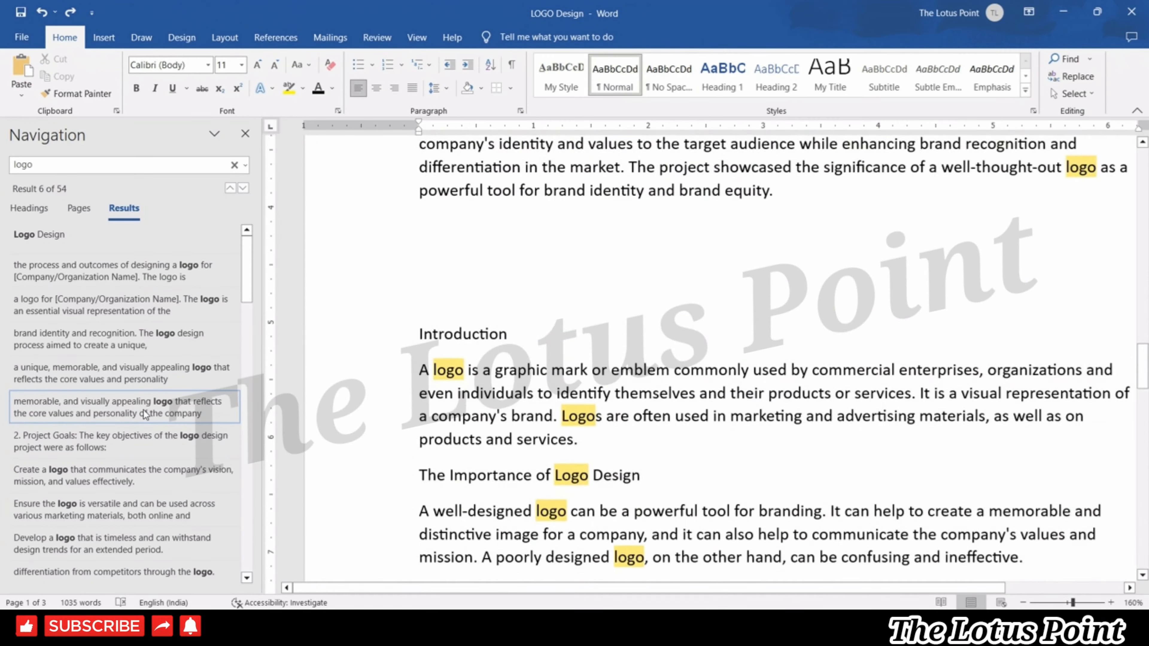
key(Down)
key(Down)
key(Down)
key(Down)
key(Down)
key(Down)
key(Down)
key(Down)
key(Down)
key(Down)
key(Down)
key(Down)
key(Down)
key(Down)
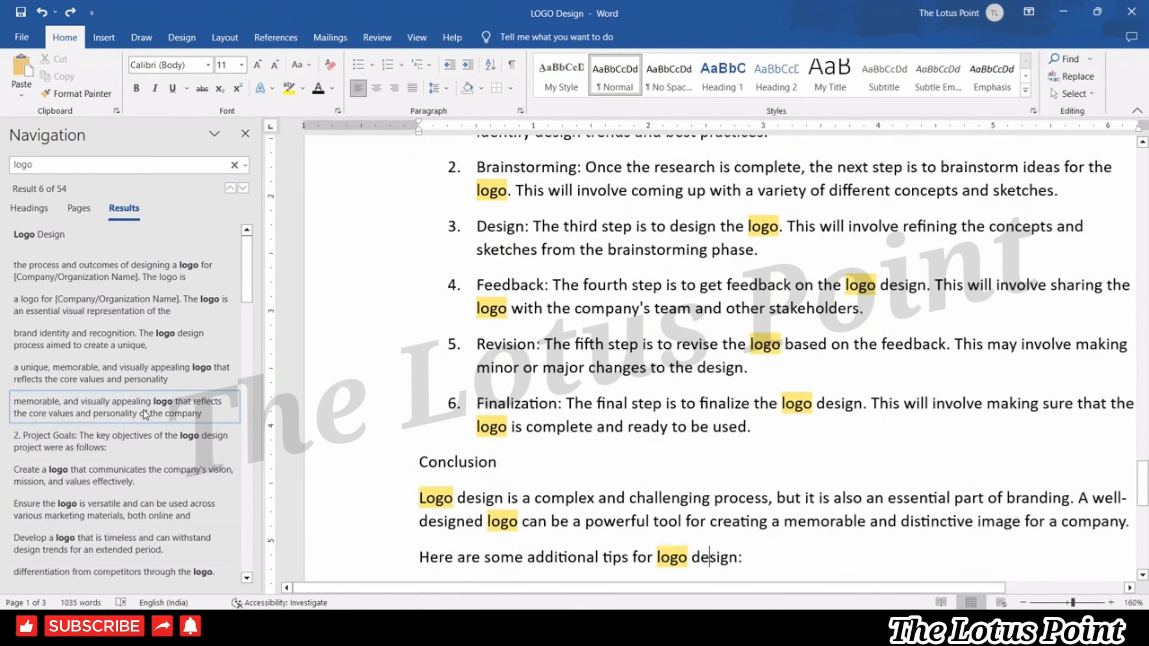
key(Down)
key(Down)
key(Down)
key(Down)
key(Down)
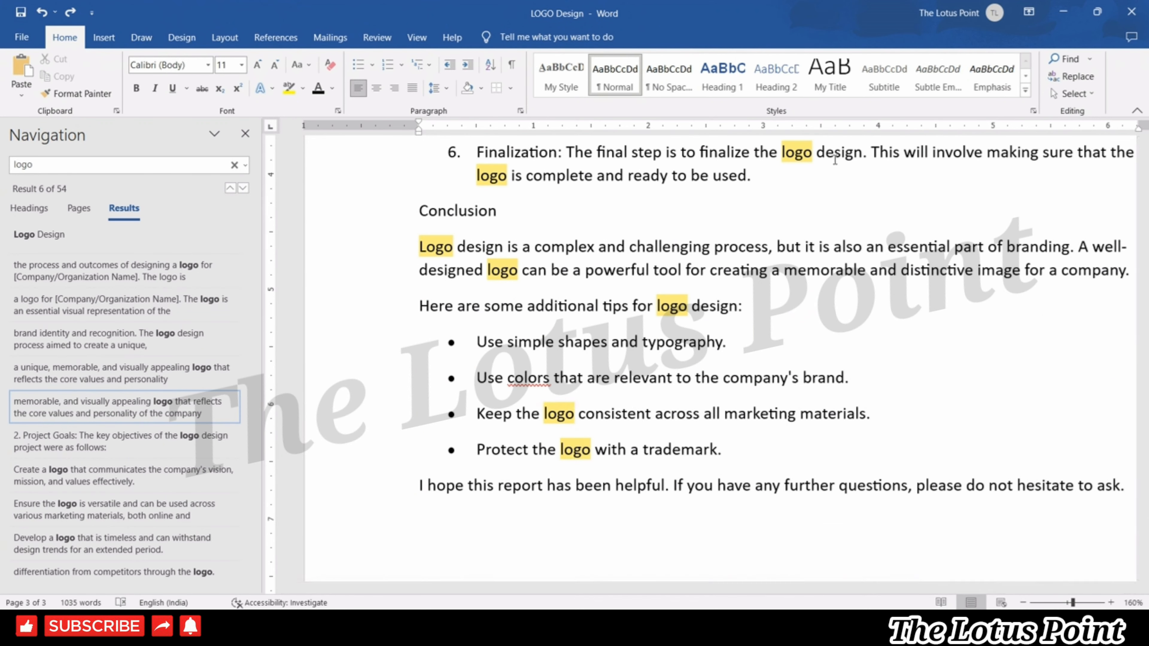
- Start a find-and-replace from the document's first page with "Purpose" as the text to find
drag(1137, 522, 1146, 188)
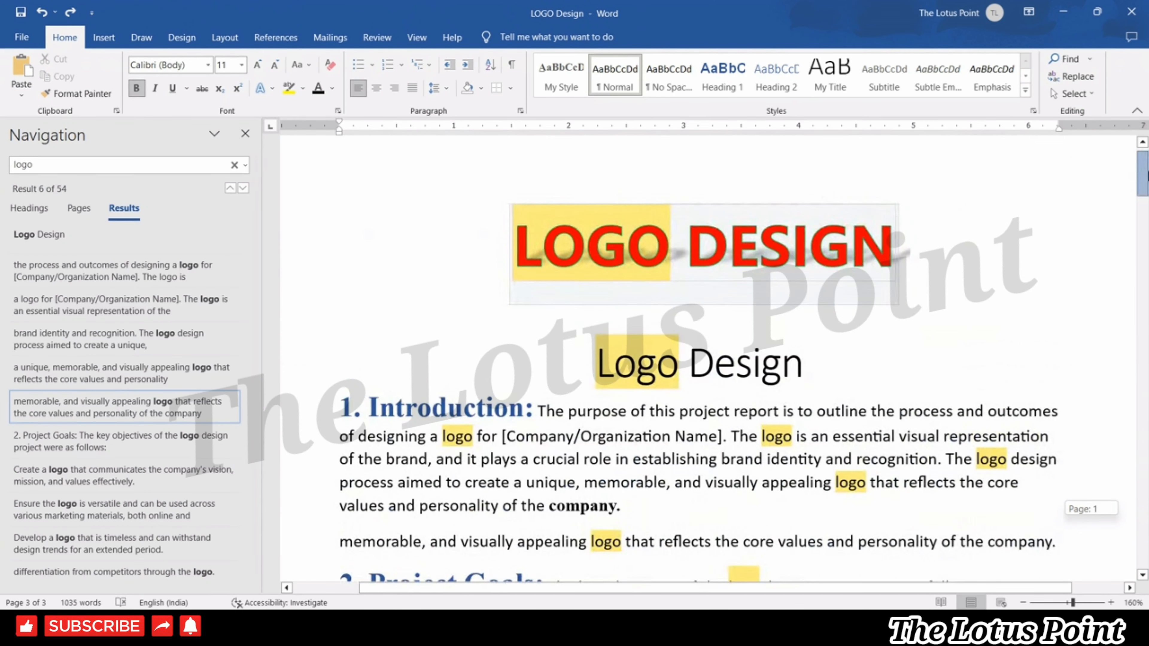
key(ctrl+h)
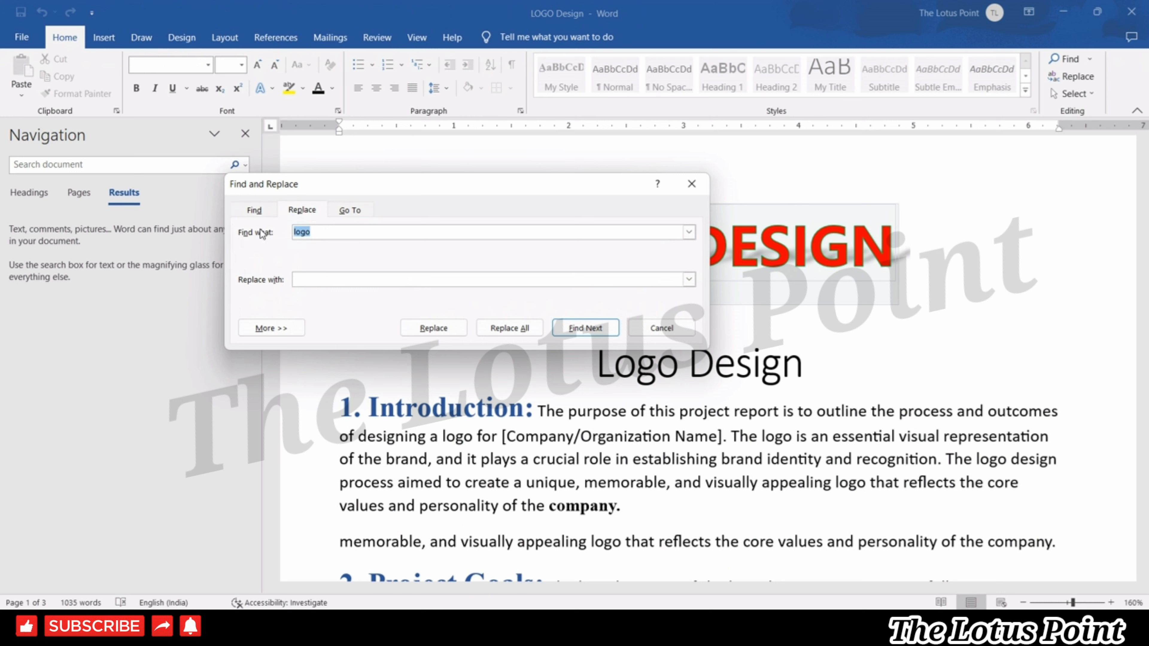
text(Purpose)
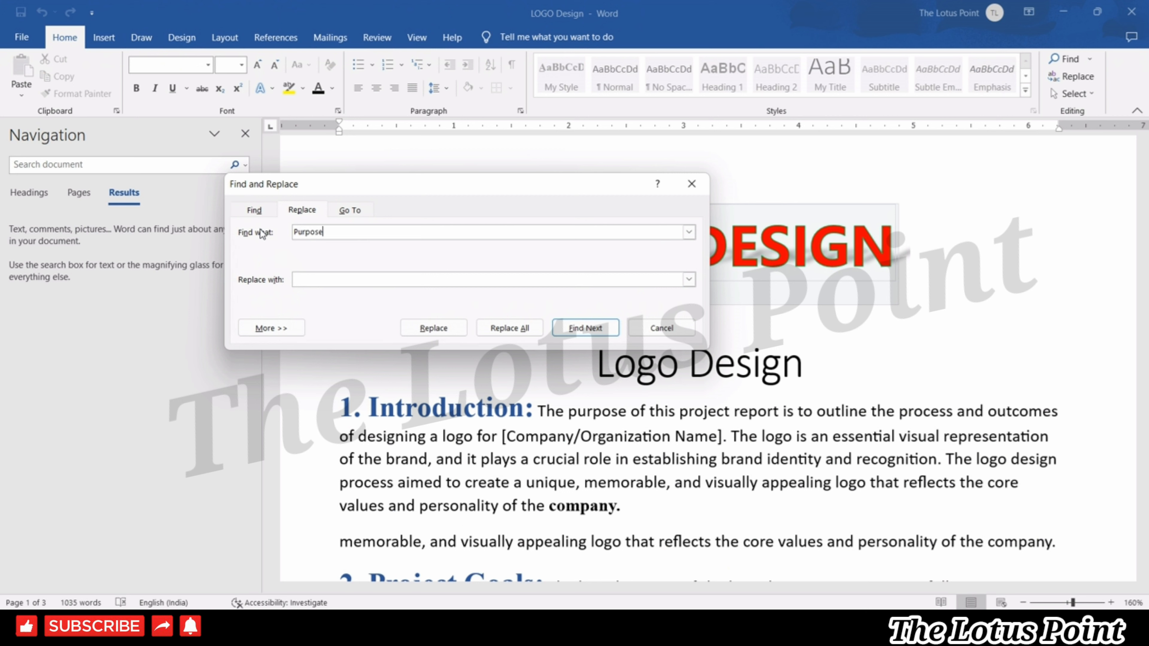